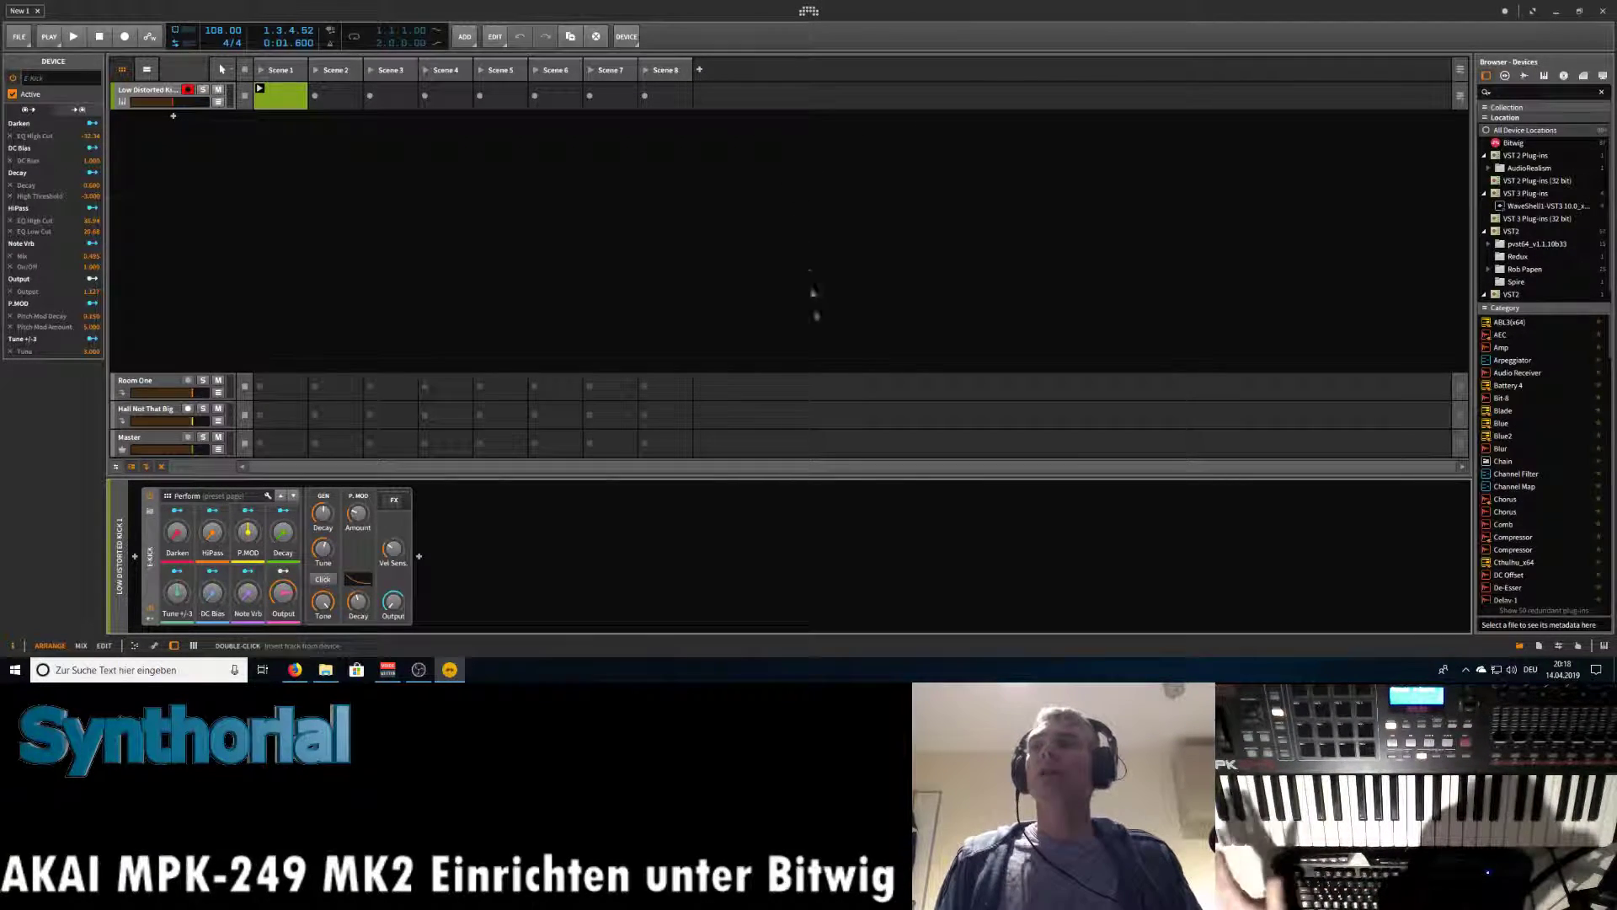
Remove the existing Akai MPK49 entry from the controller settings and add the Akai MPK49 controller again.
{"action": "left_click", "coordinate": [810, 13]}
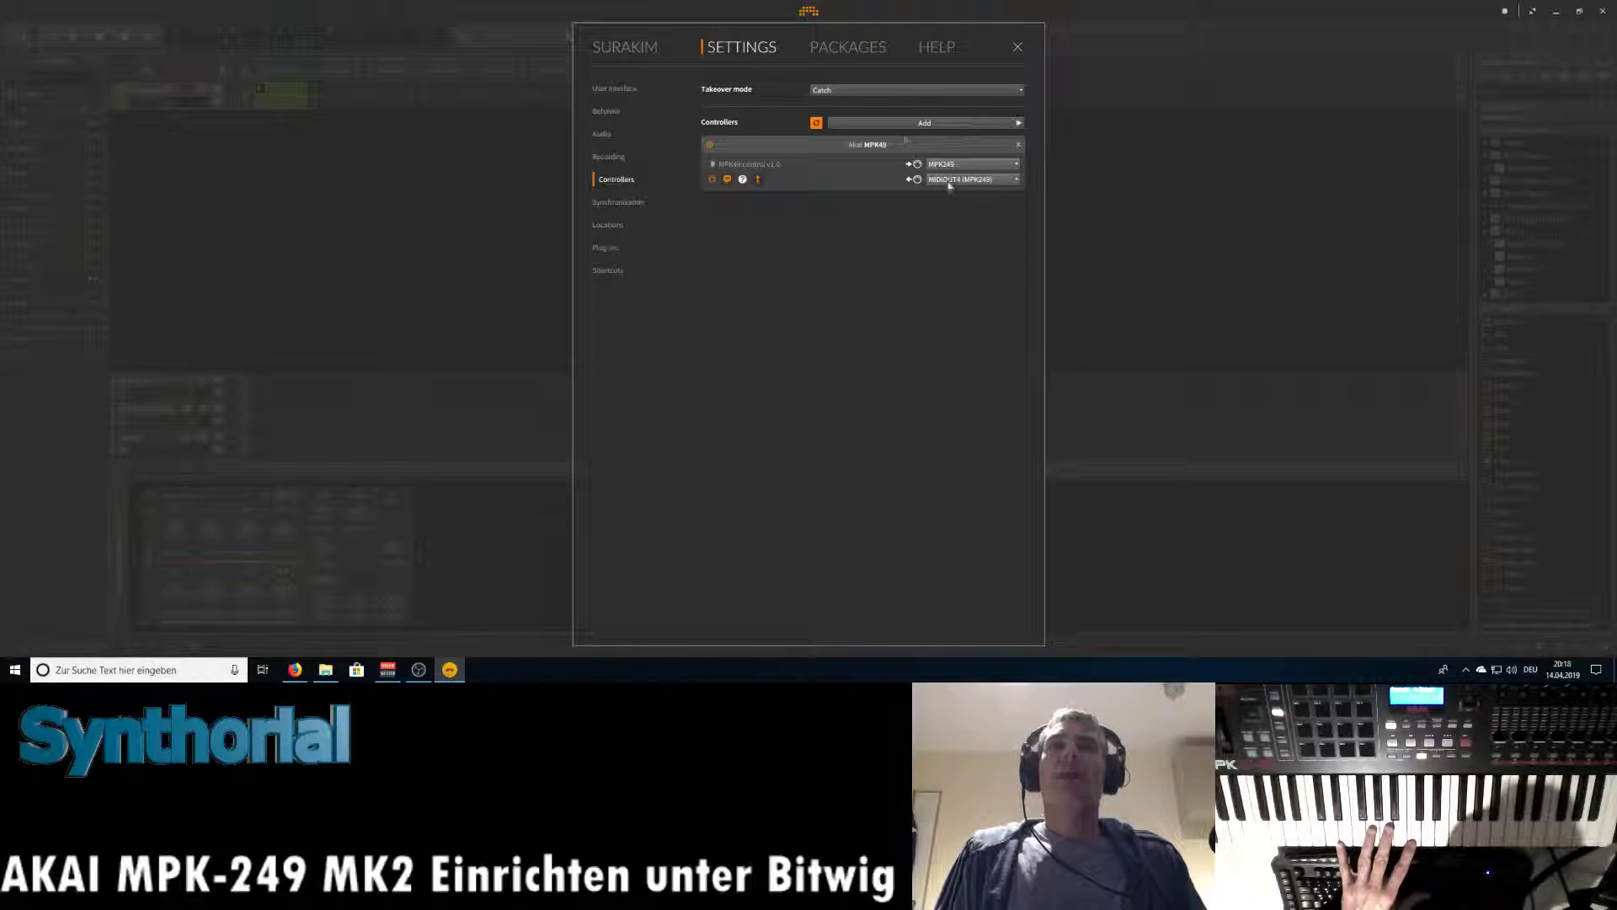
{"action": "left_click", "coordinate": [1018, 144]}
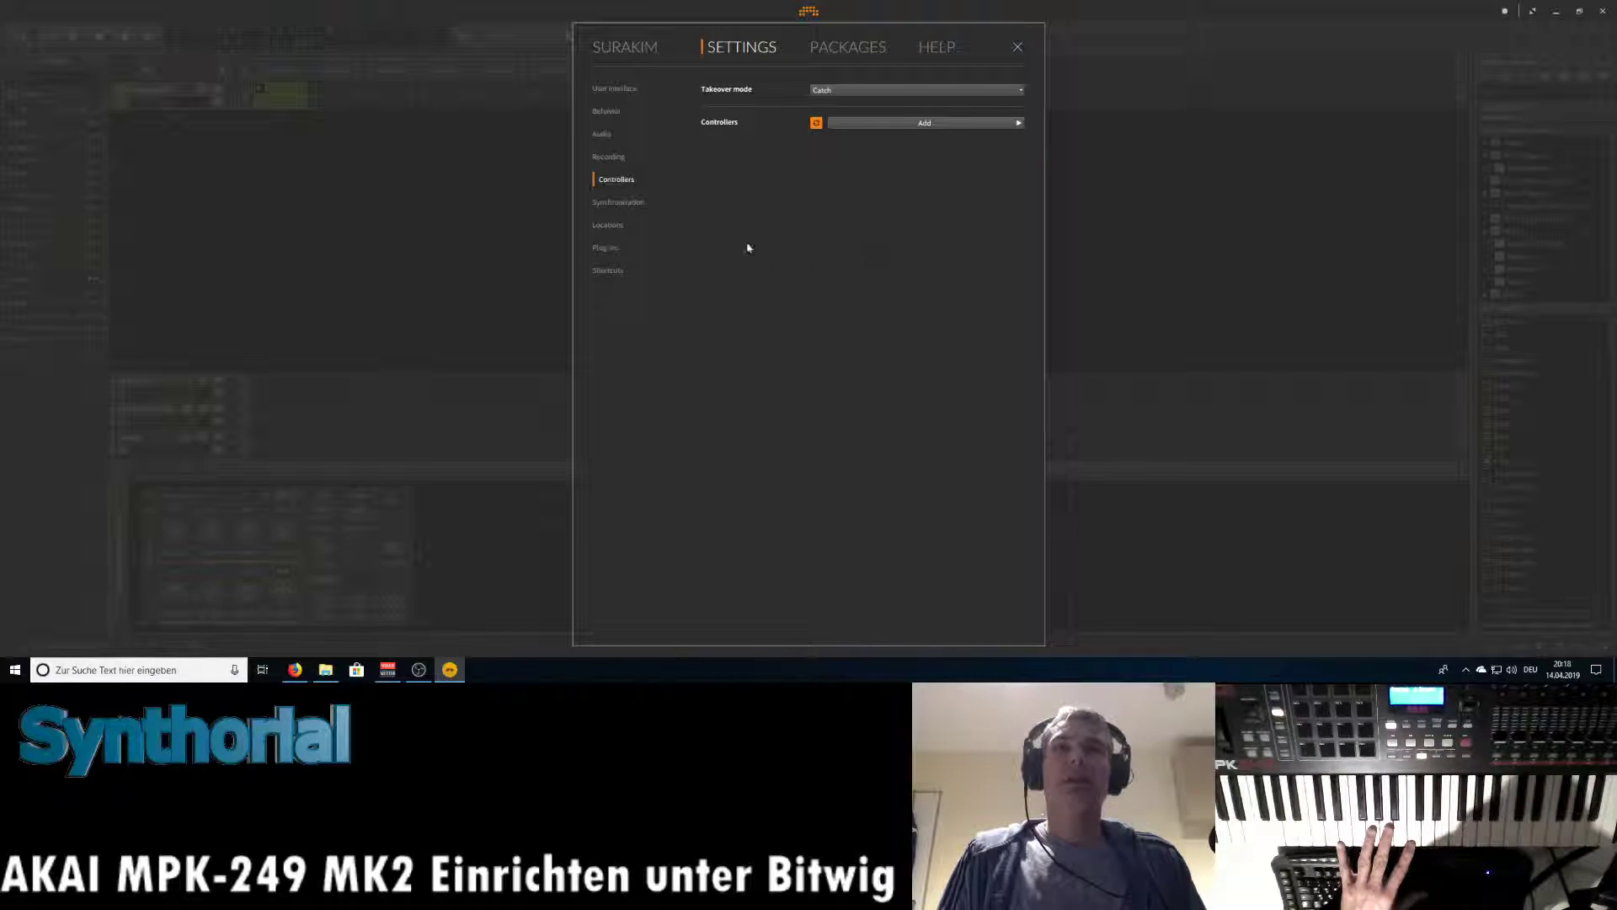
{"action": "left_click", "coordinate": [924, 126]}
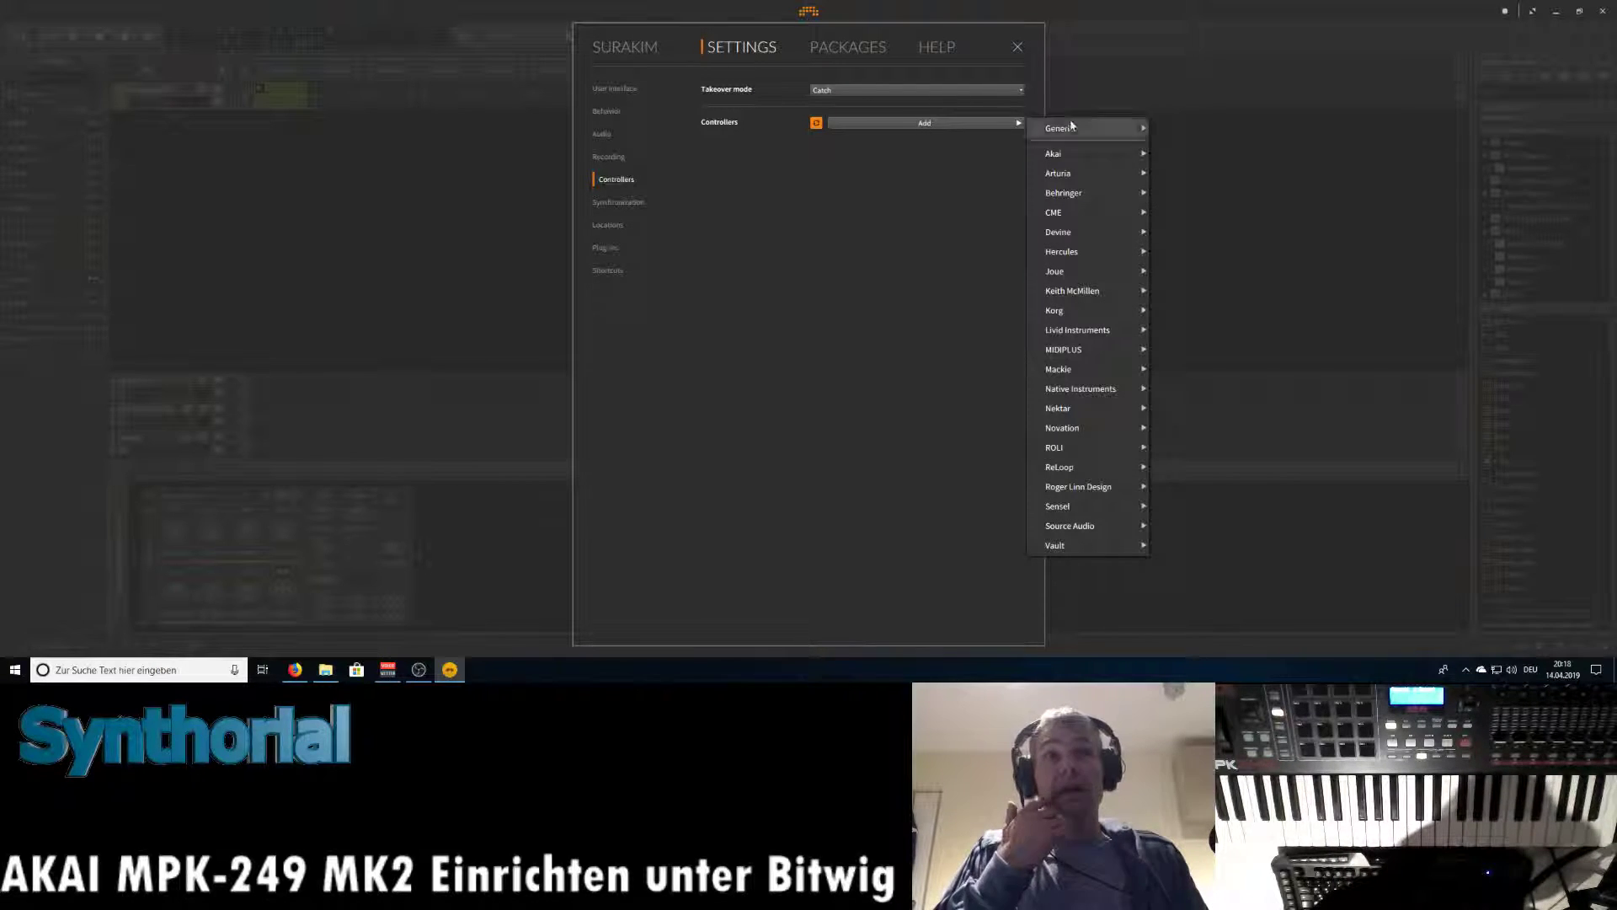
{"action": "mouse_move", "coordinate": [1052, 160]}
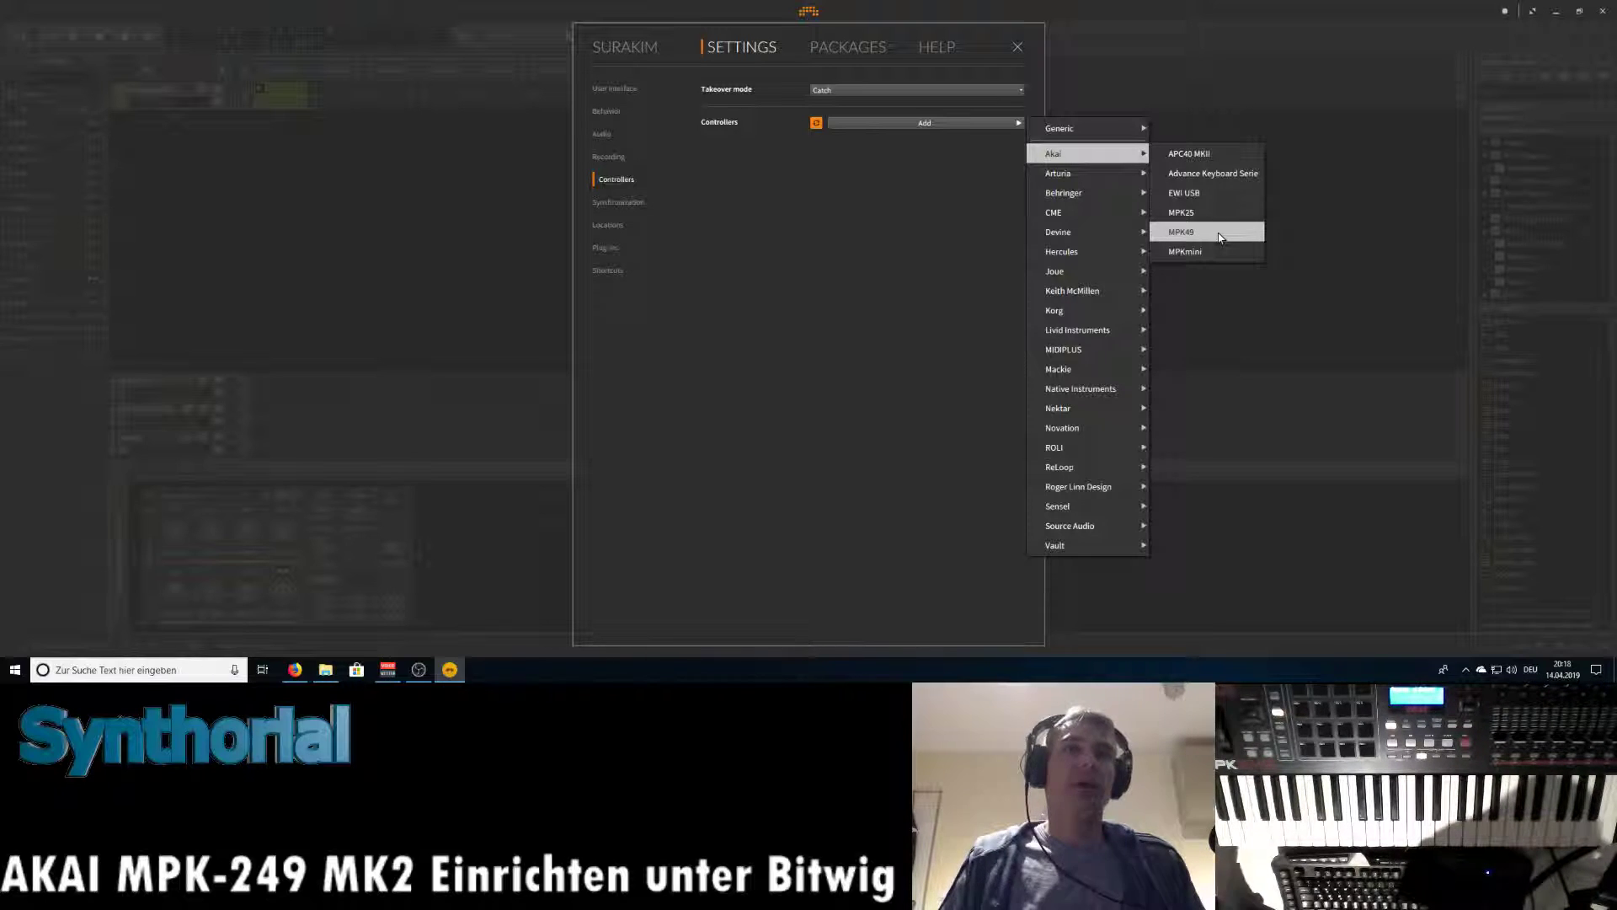
{"action": "left_click", "coordinate": [1218, 236]}
Set the MPK49 controller's input port to MPK249 and output port to MIDIOUT4 (MPK249), and close Bitwig Studio.
{"action": "left_click", "coordinate": [991, 167]}
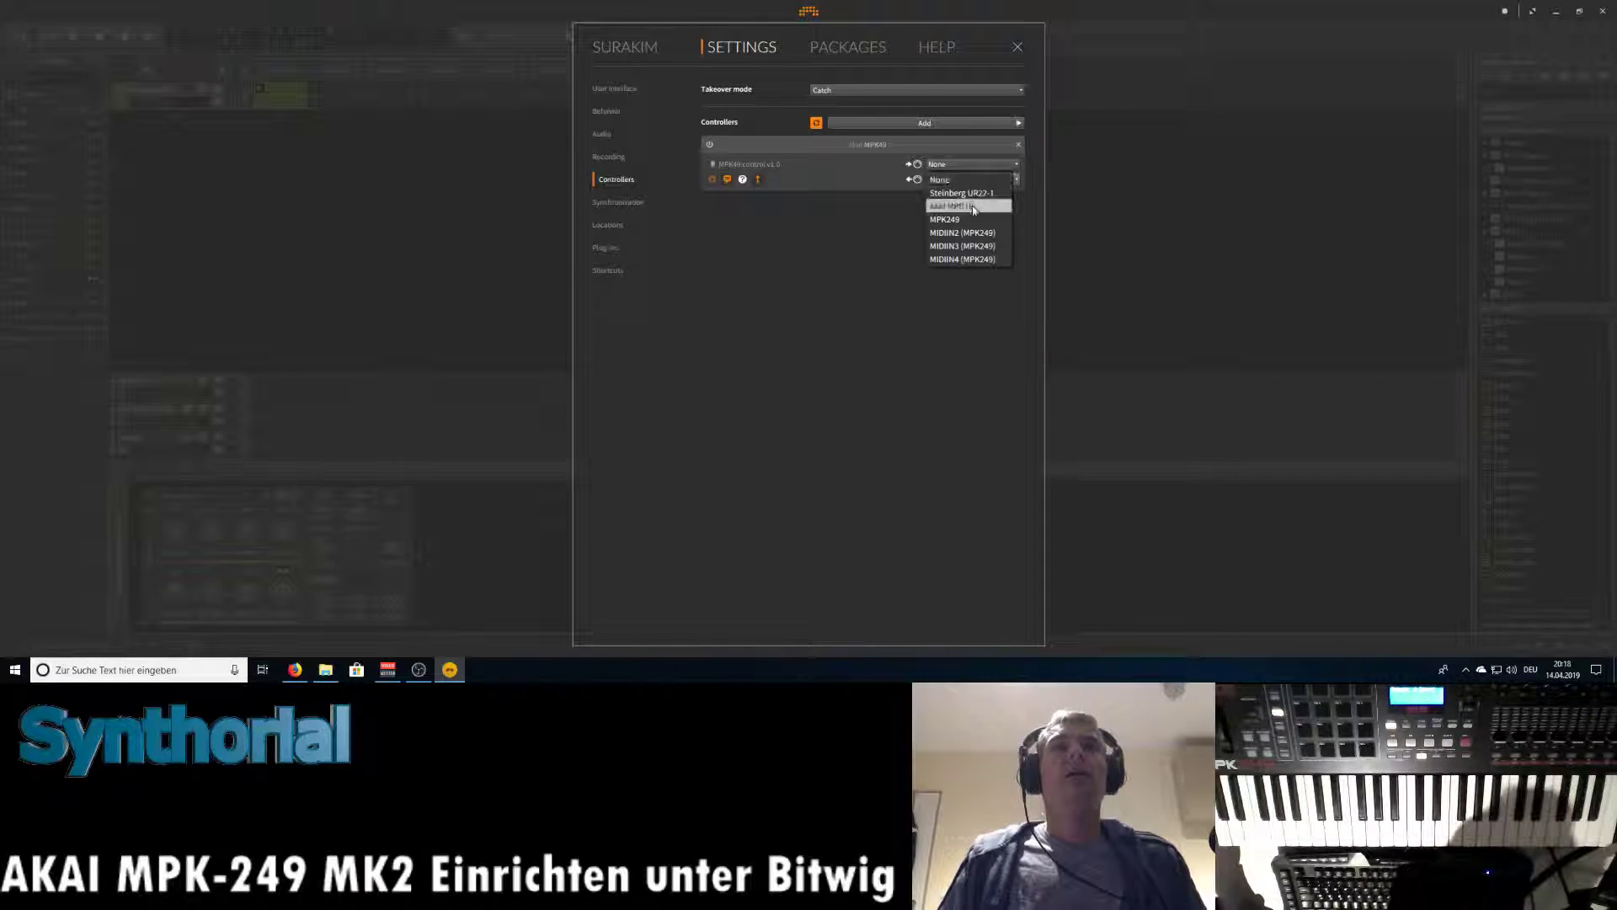
{"action": "left_click", "coordinate": [976, 198]}
{"action": "left_click", "coordinate": [972, 179]}
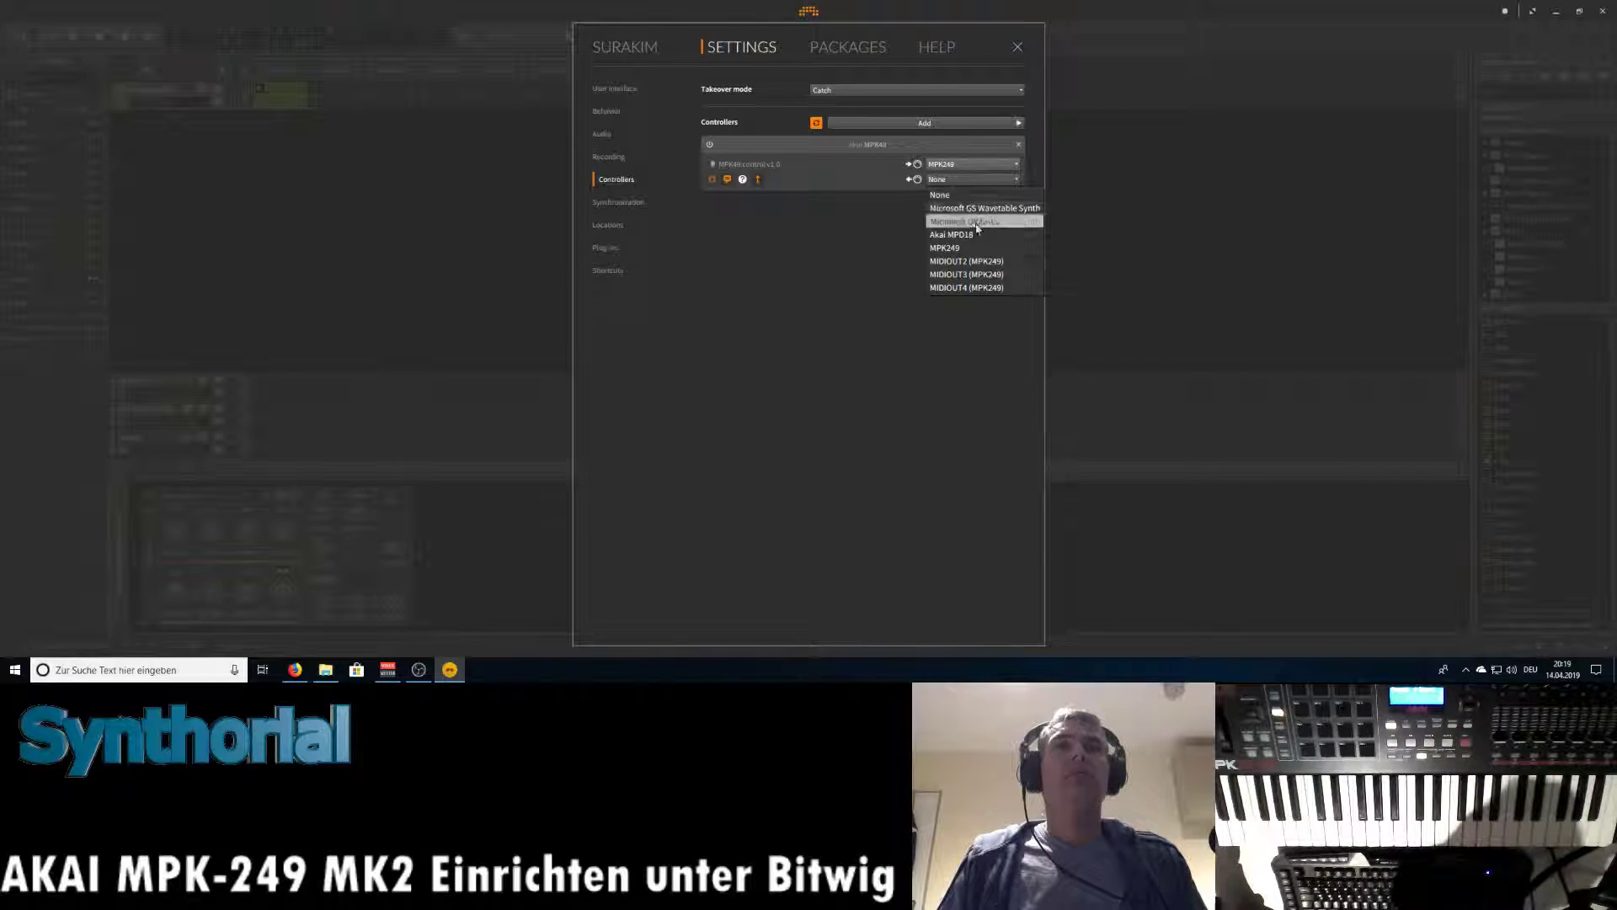
{"action": "left_click", "coordinate": [993, 291]}
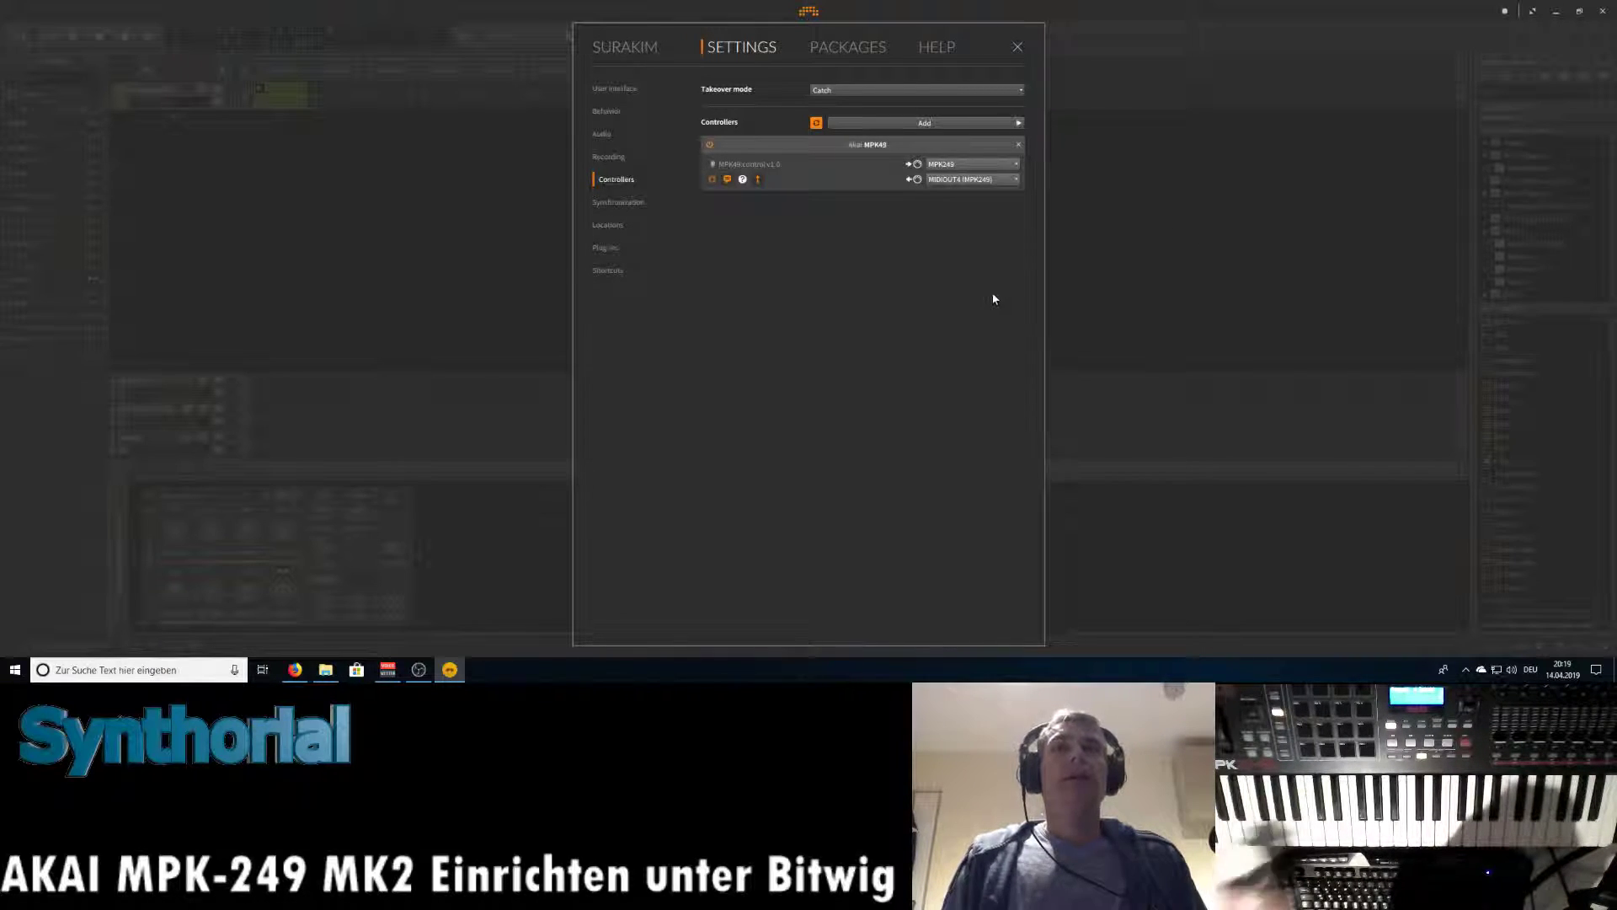
{"action": "left_click", "coordinate": [1017, 46]}
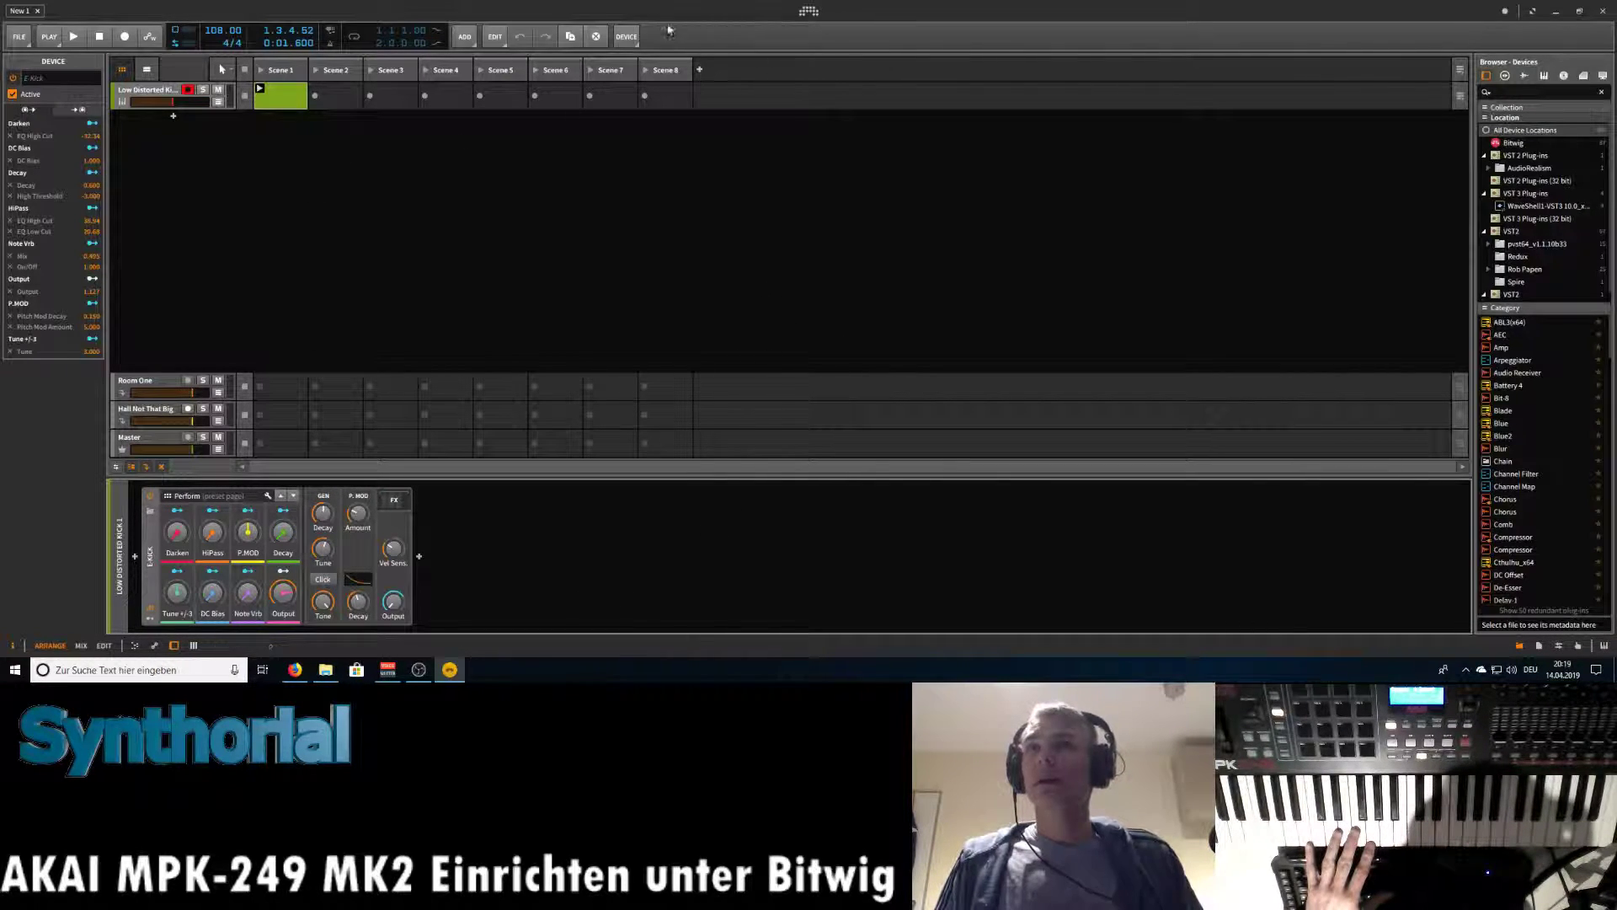
{"action": "left_click", "coordinate": [1603, 11]}
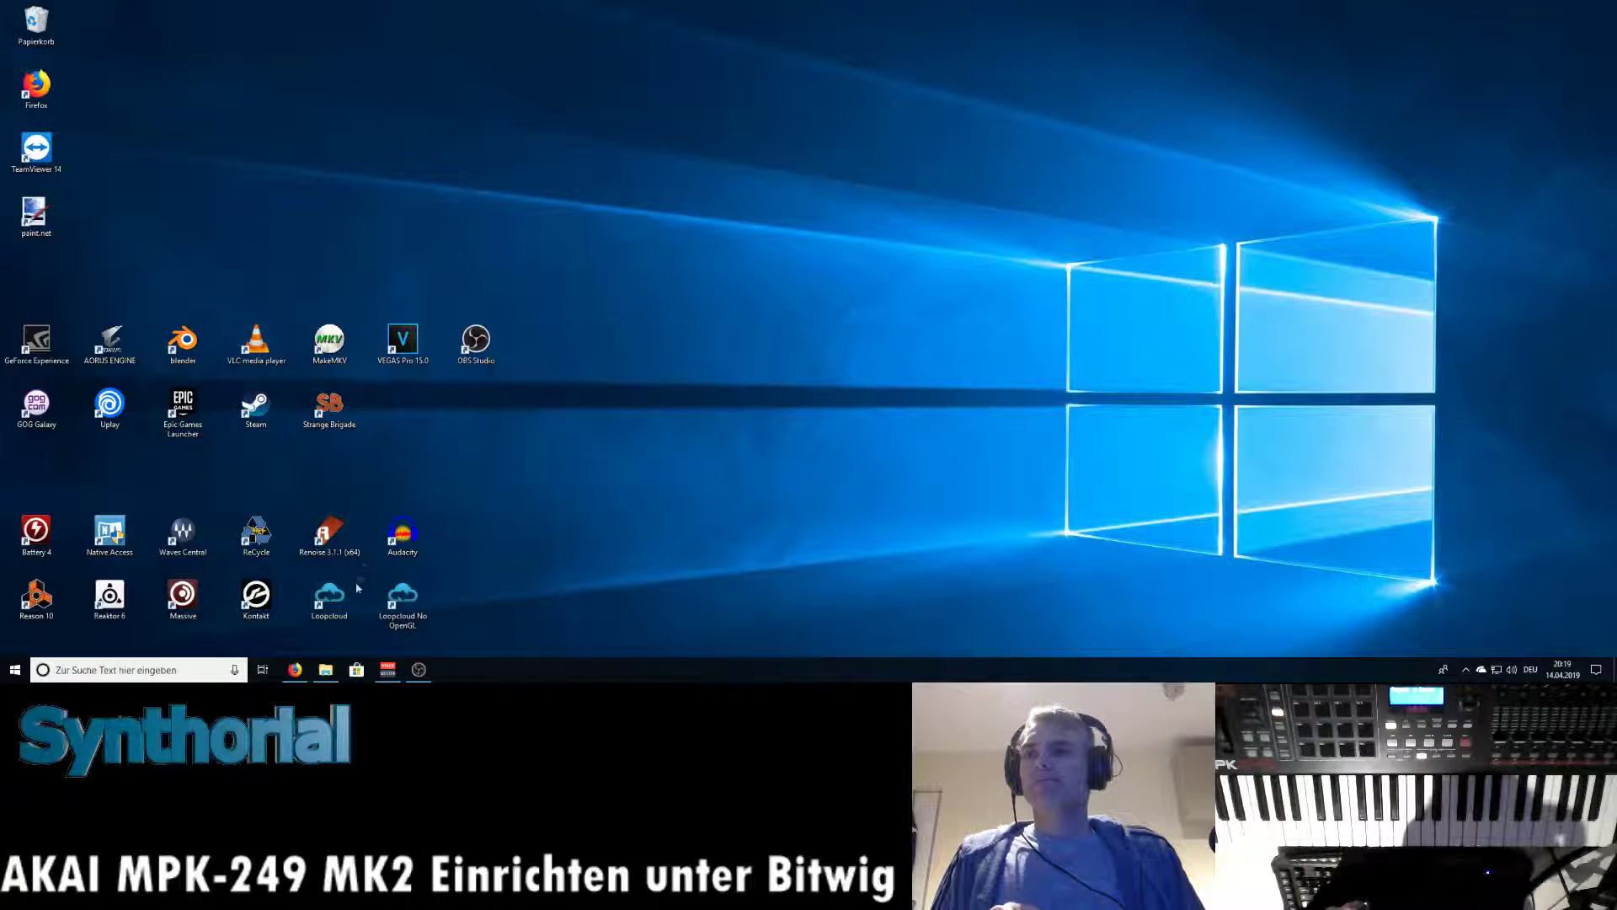
Switch to Firefox, search for "akai" in a new tab and open the AKAI Professional website.
{"action": "left_click", "coordinate": [295, 669]}
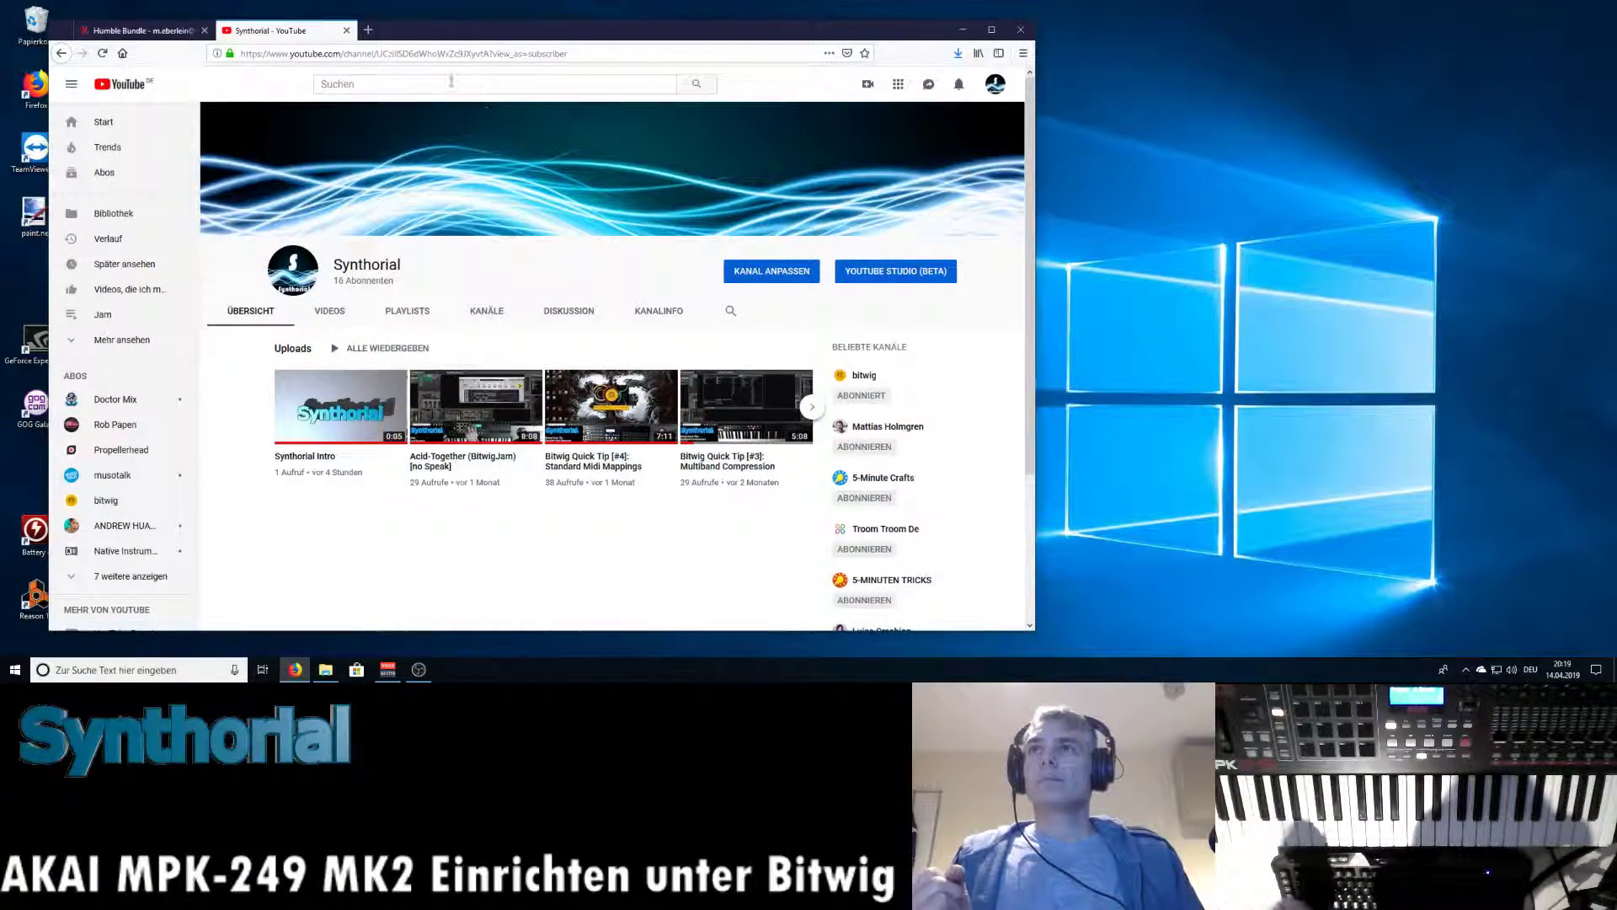
{"action": "left_click", "coordinate": [368, 30]}
{"action": "left_click_drag", "start_coordinate": [544, 40], "coordinate": [716, 44]}
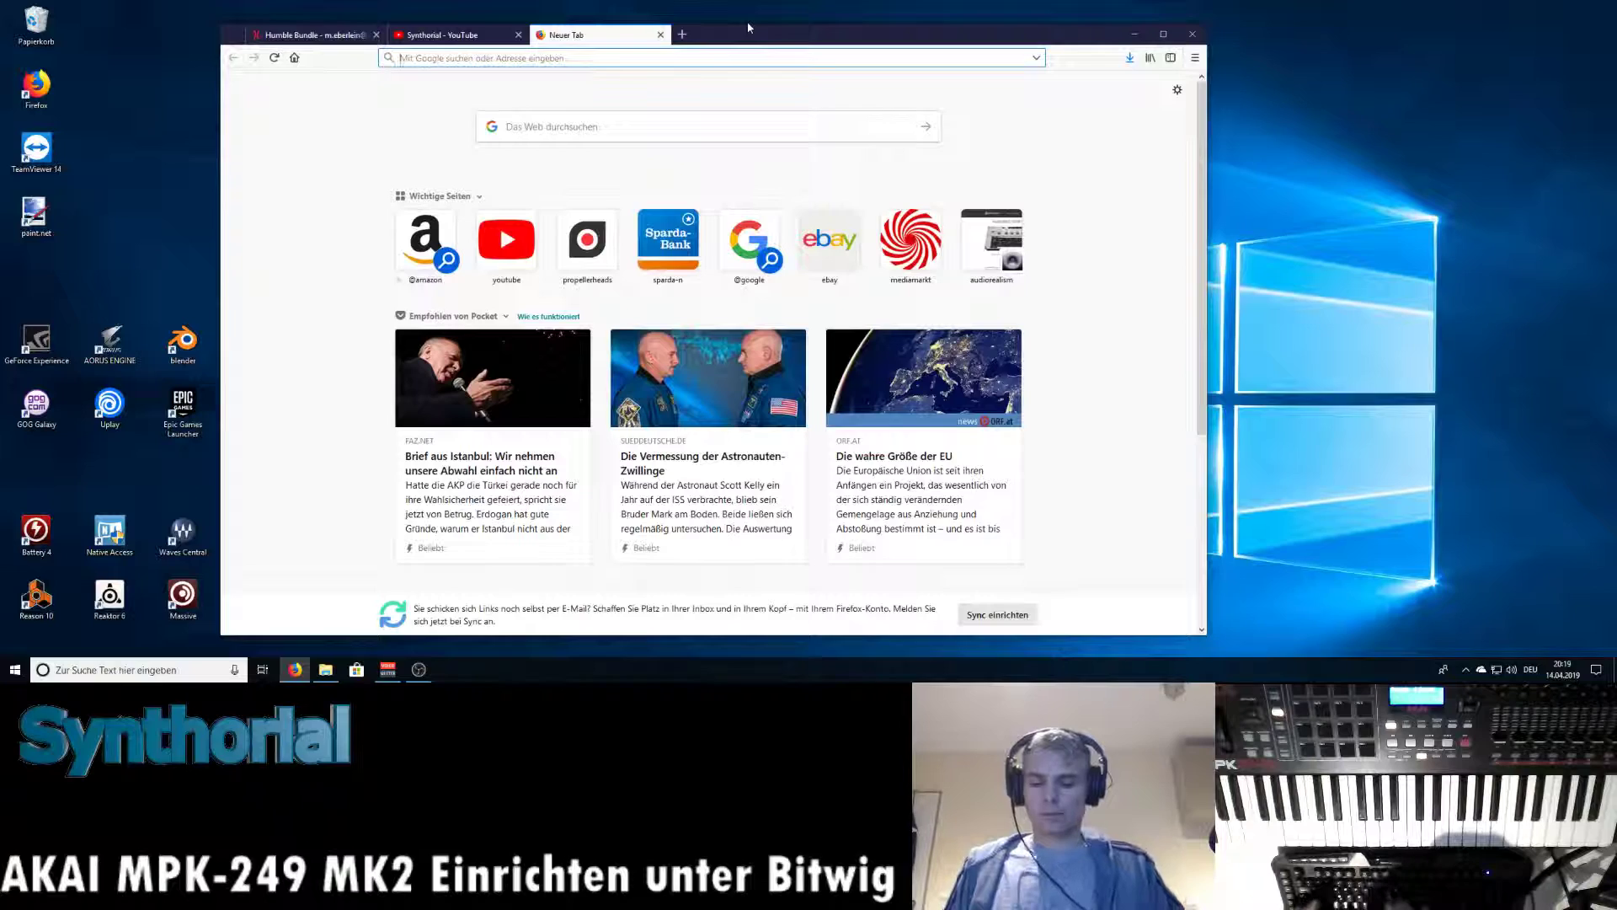
{"action": "type", "text": "akai"}
{"action": "key", "text": "Return"}
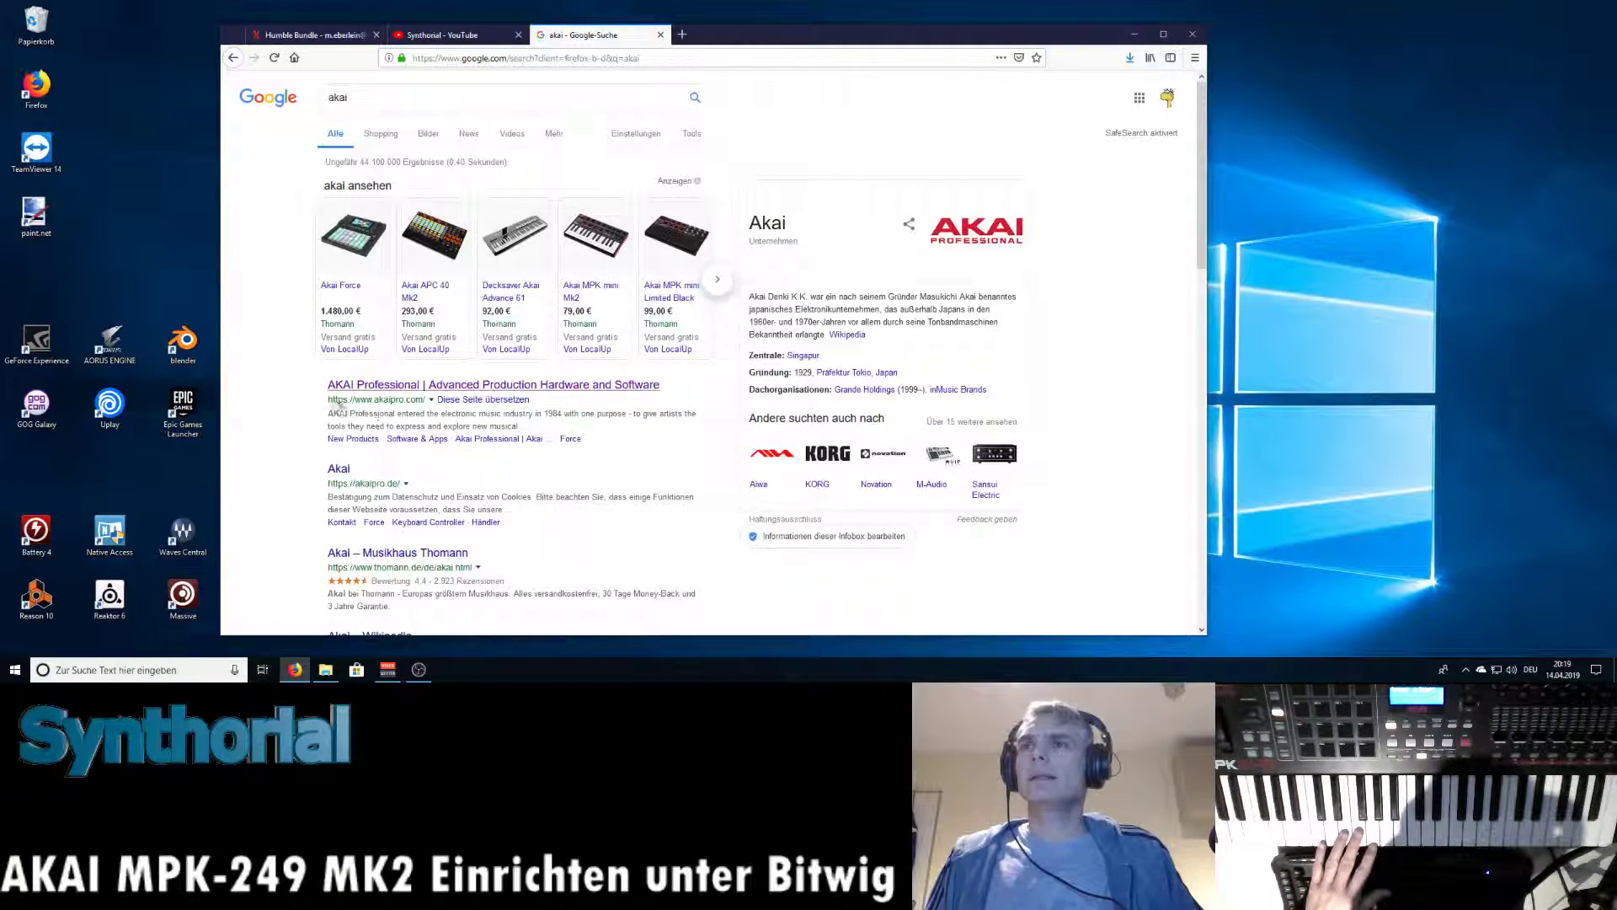
{"action": "left_click", "coordinate": [401, 398]}
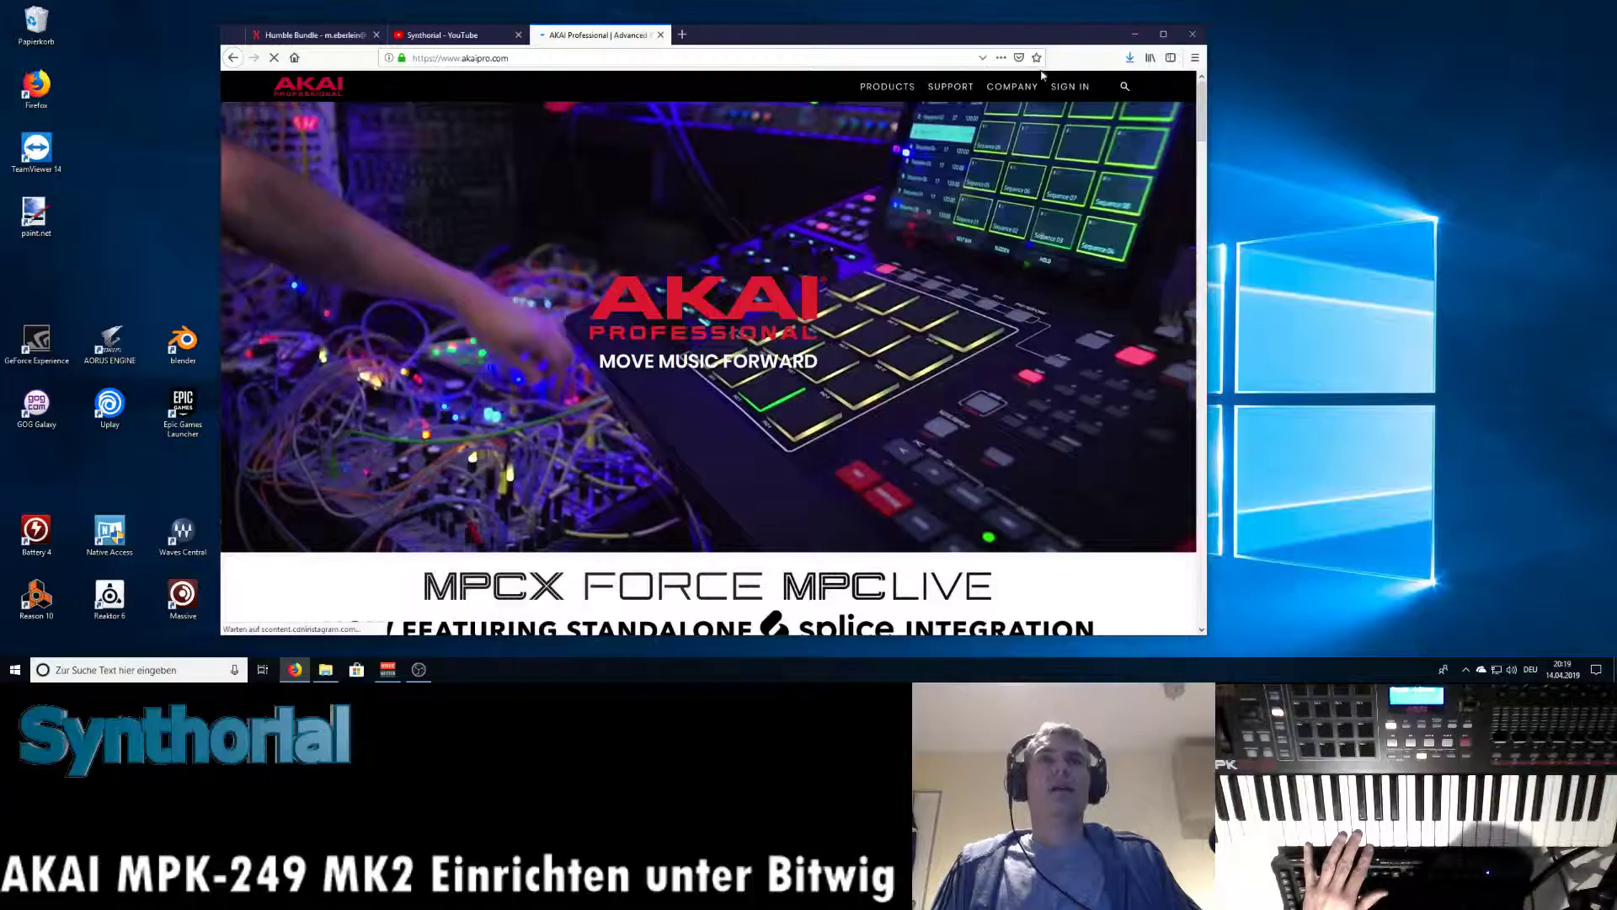
Open the MPK249 product page from the site's keyboards category.
{"action": "mouse_move", "coordinate": [887, 86]}
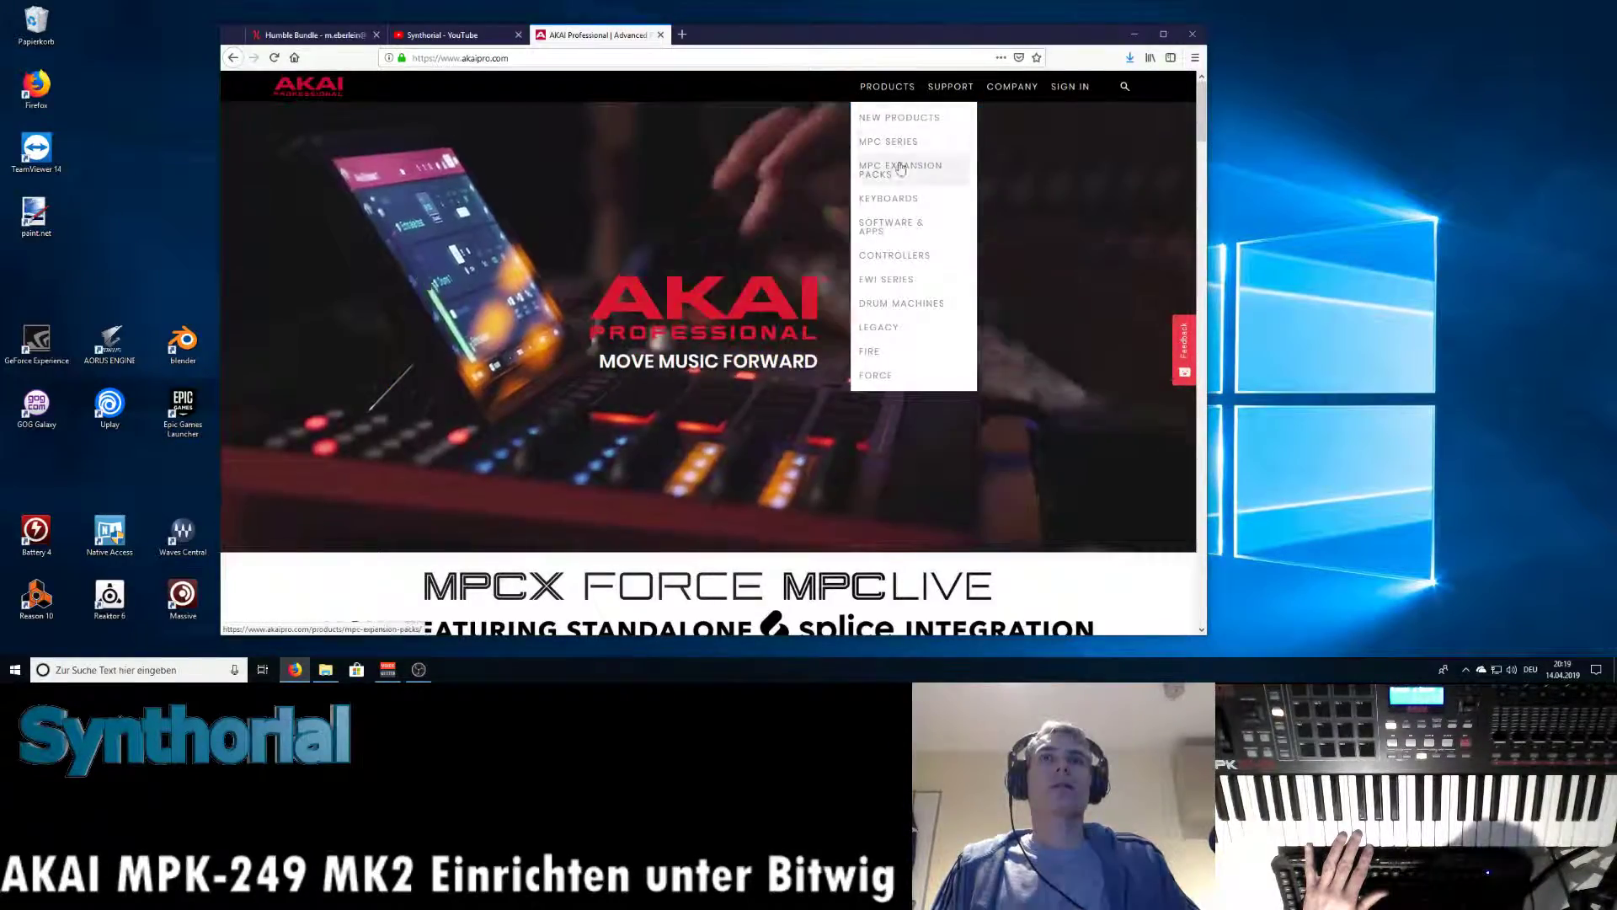
{"action": "left_click", "coordinate": [894, 202]}
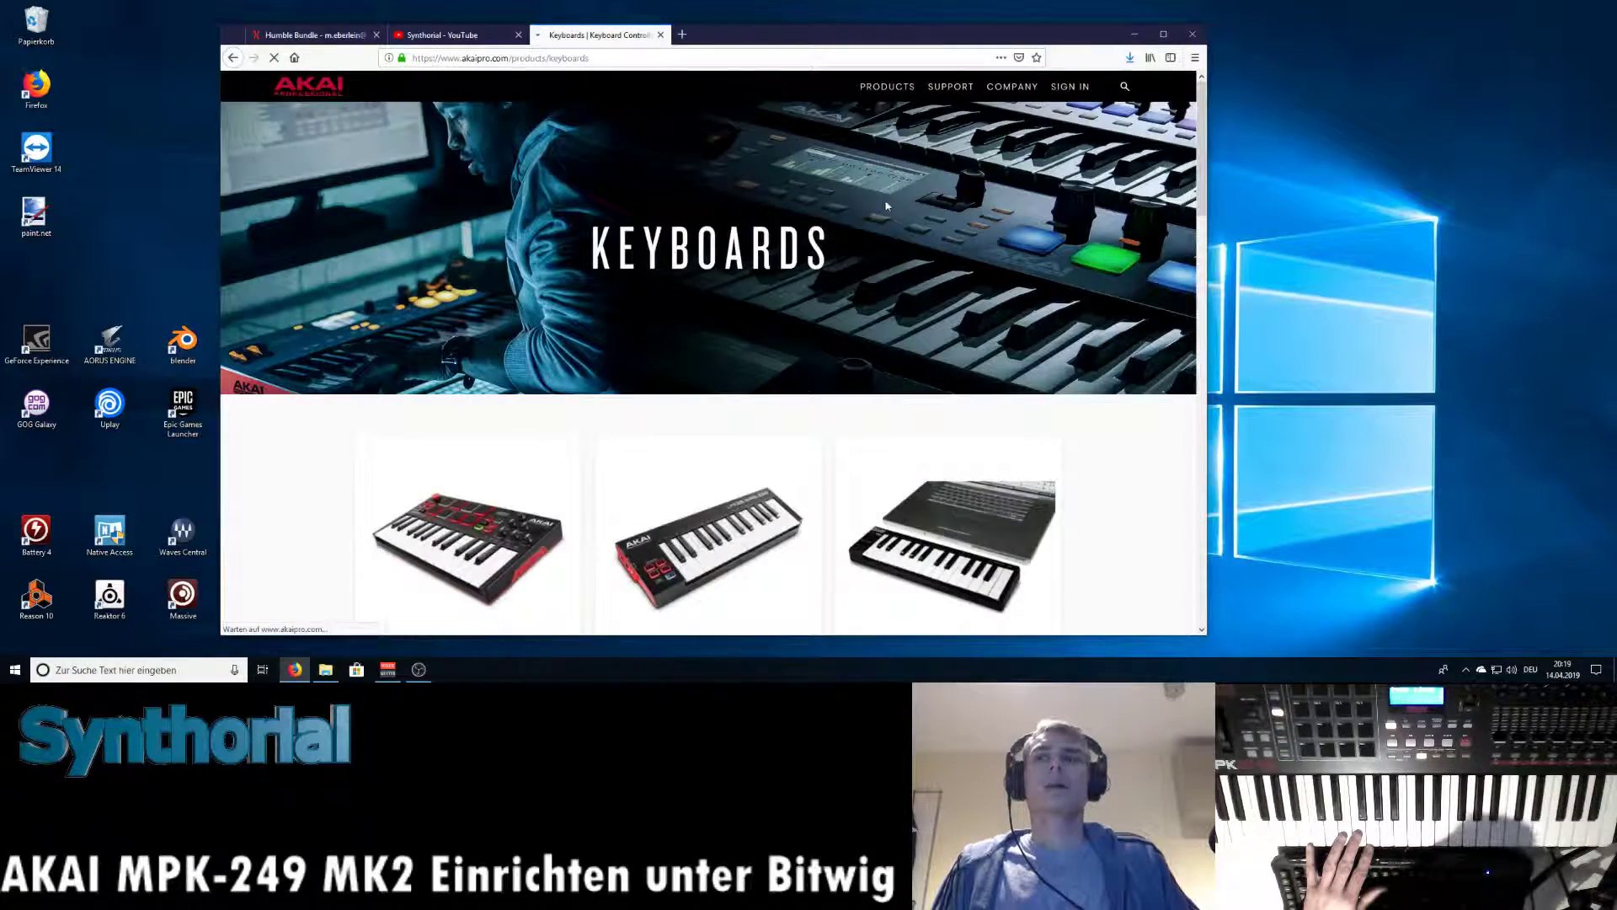
{"action": "scroll", "coordinate": [1093, 422], "scroll_direction": "down", "scroll_amount": 3}
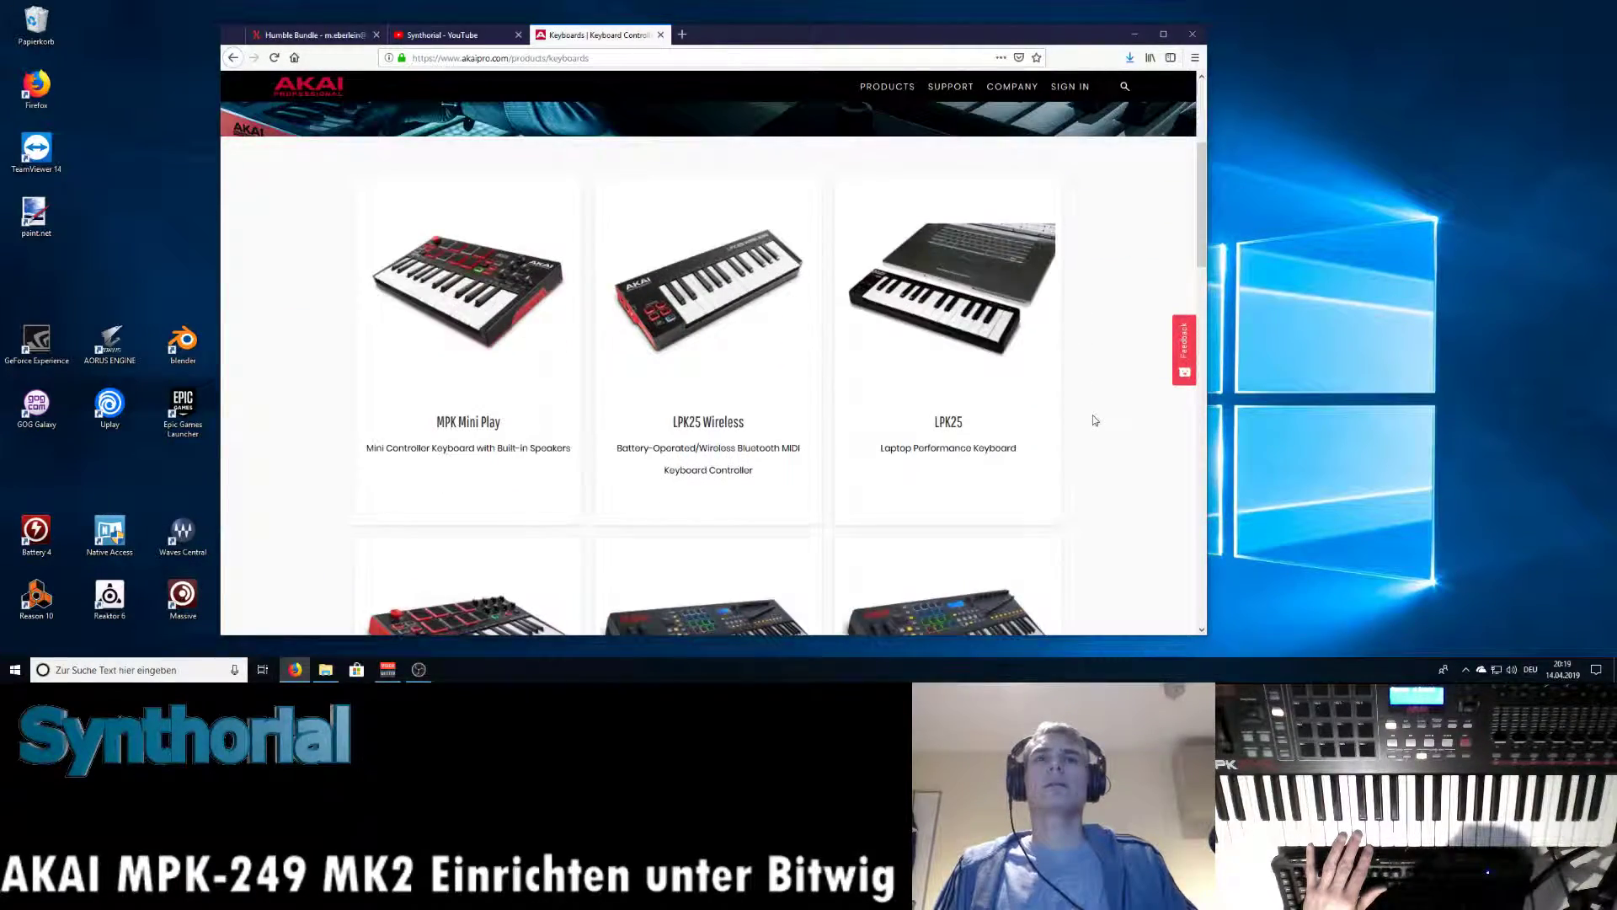
{"action": "scroll", "coordinate": [1095, 420], "scroll_direction": "down", "scroll_amount": 3}
{"action": "scroll", "coordinate": [1096, 422], "scroll_direction": "down", "scroll_amount": 2}
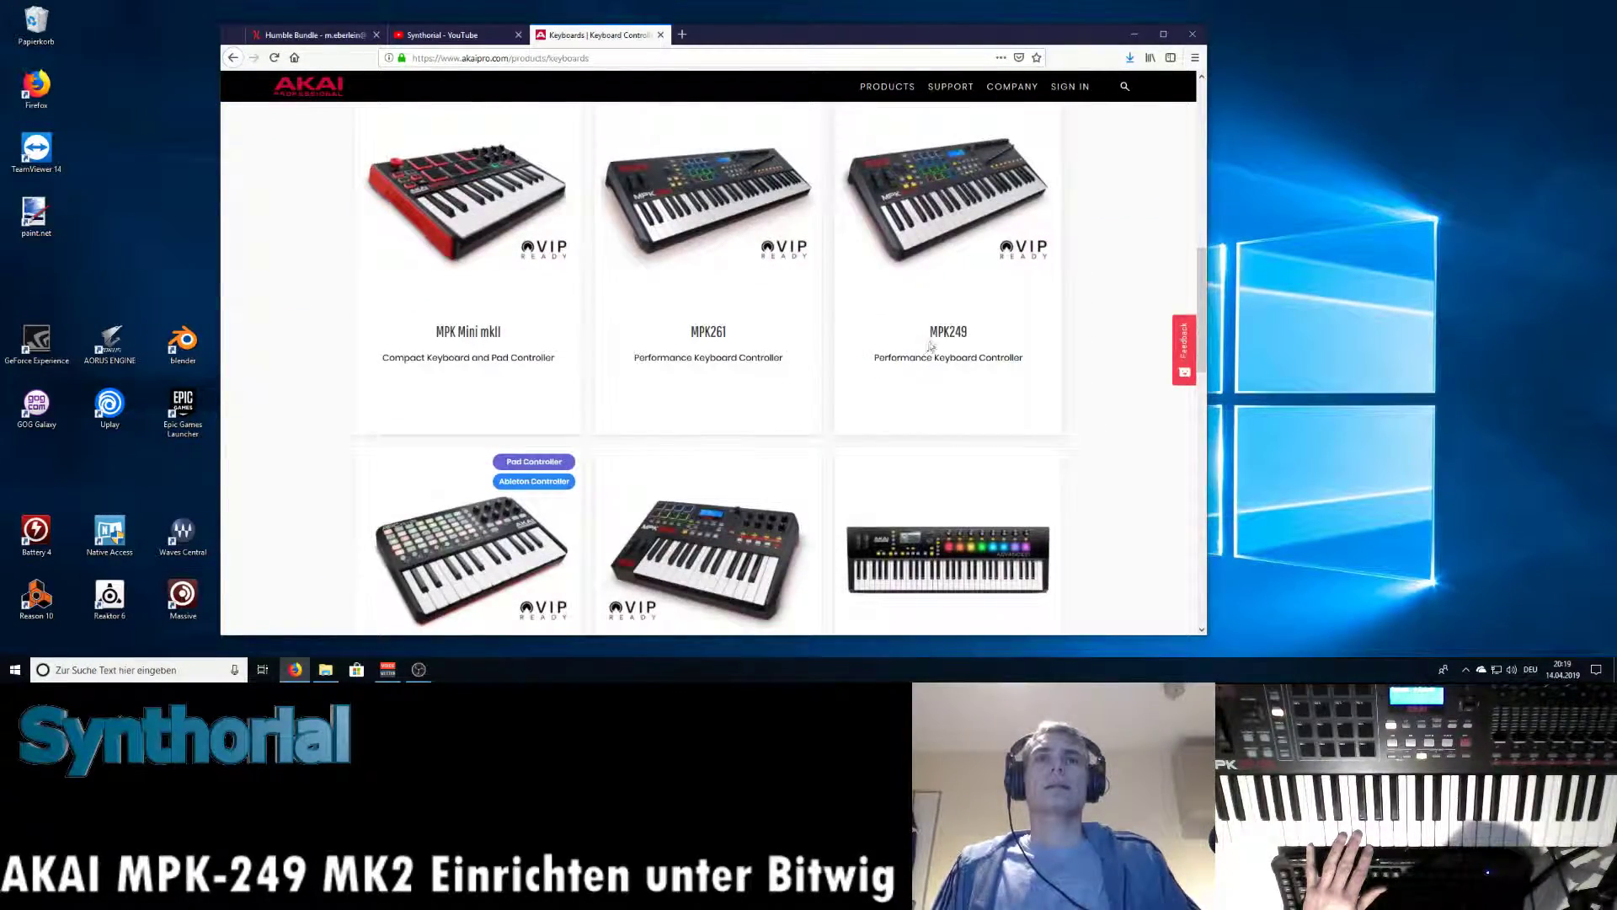
{"action": "left_click", "coordinate": [944, 230]}
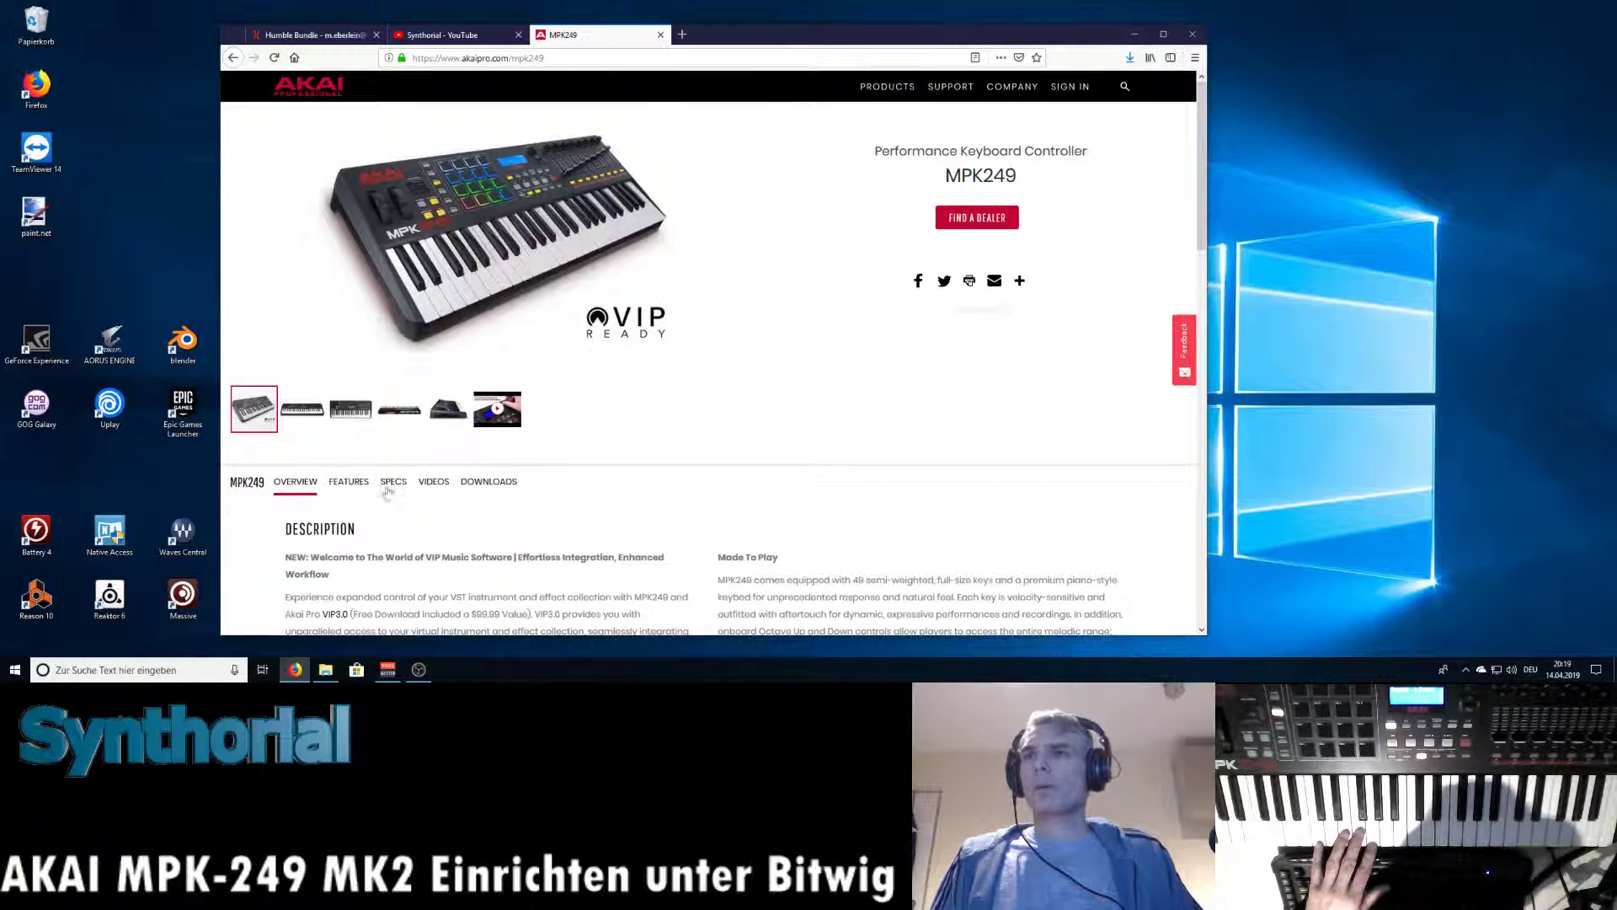
Download the MPK249 - Bitwig Scripts v1.0.8 zip from the product's downloads and minimize the browser.
{"action": "left_click", "coordinate": [489, 480]}
{"action": "scroll", "coordinate": [870, 358], "scroll_direction": "down", "scroll_amount": 3}
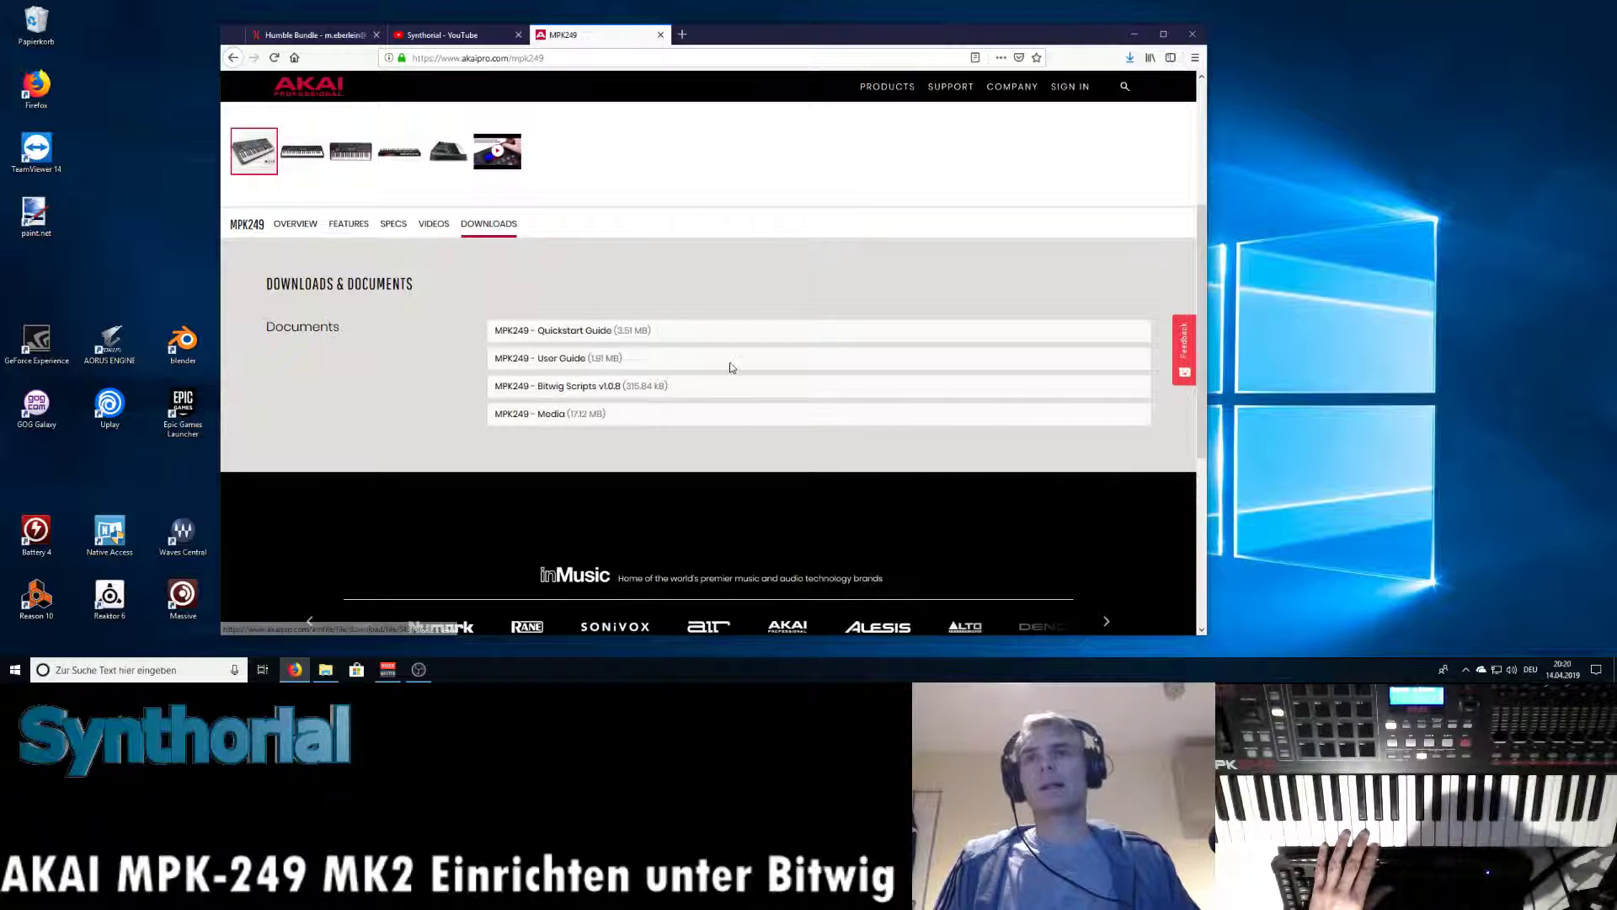
{"action": "left_click", "coordinate": [556, 387]}
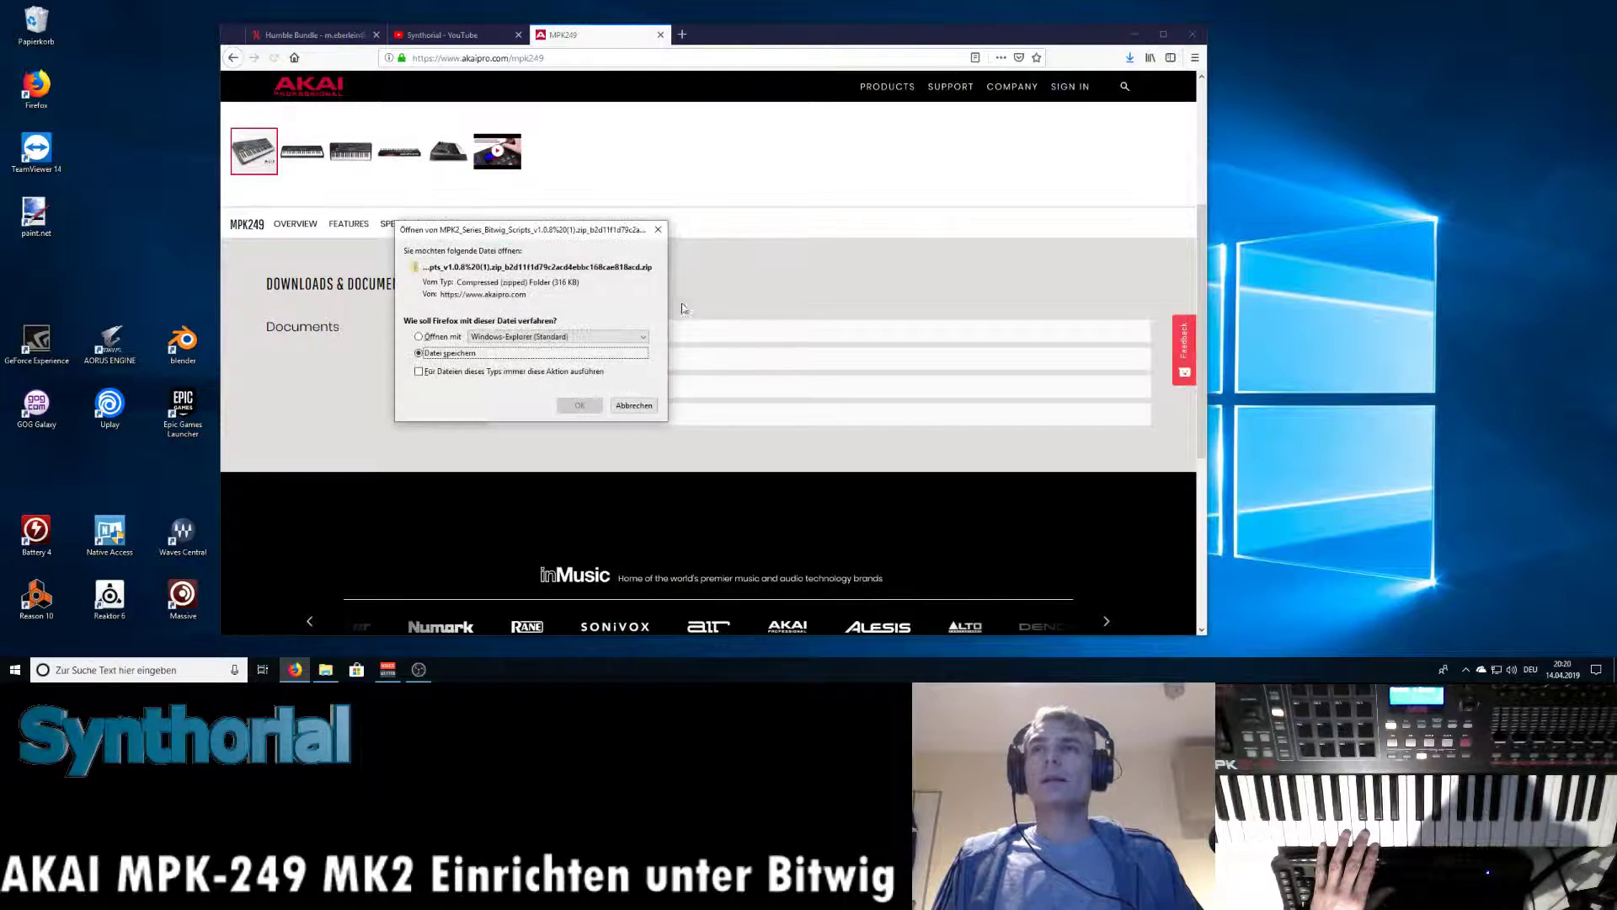
{"action": "left_click", "coordinate": [580, 405]}
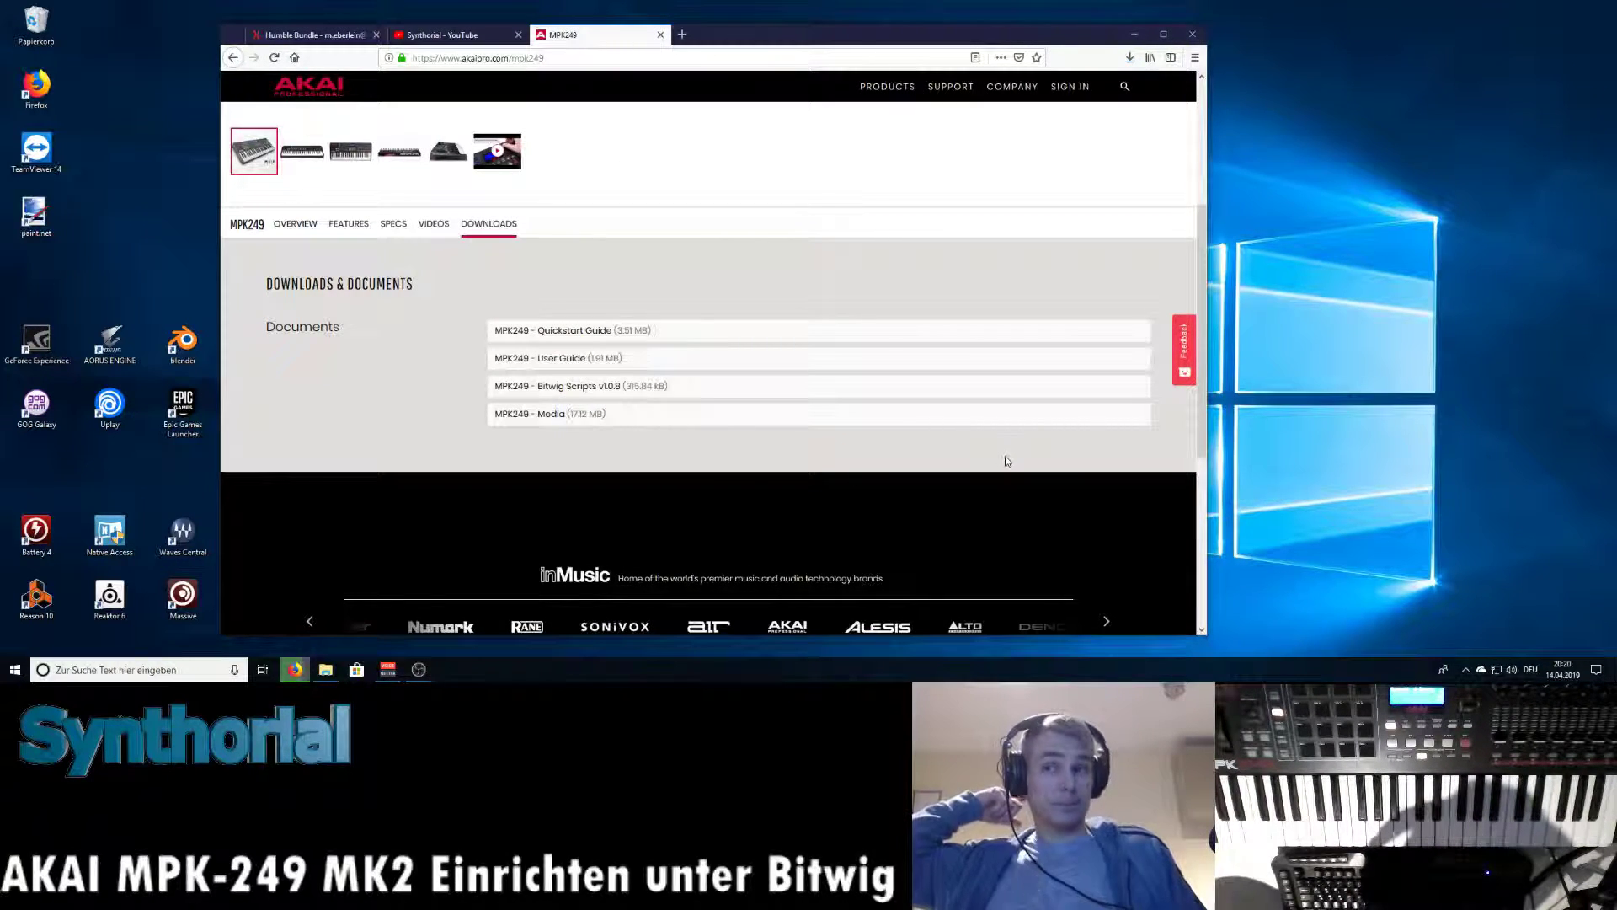
{"action": "left_click", "coordinate": [1135, 35]}
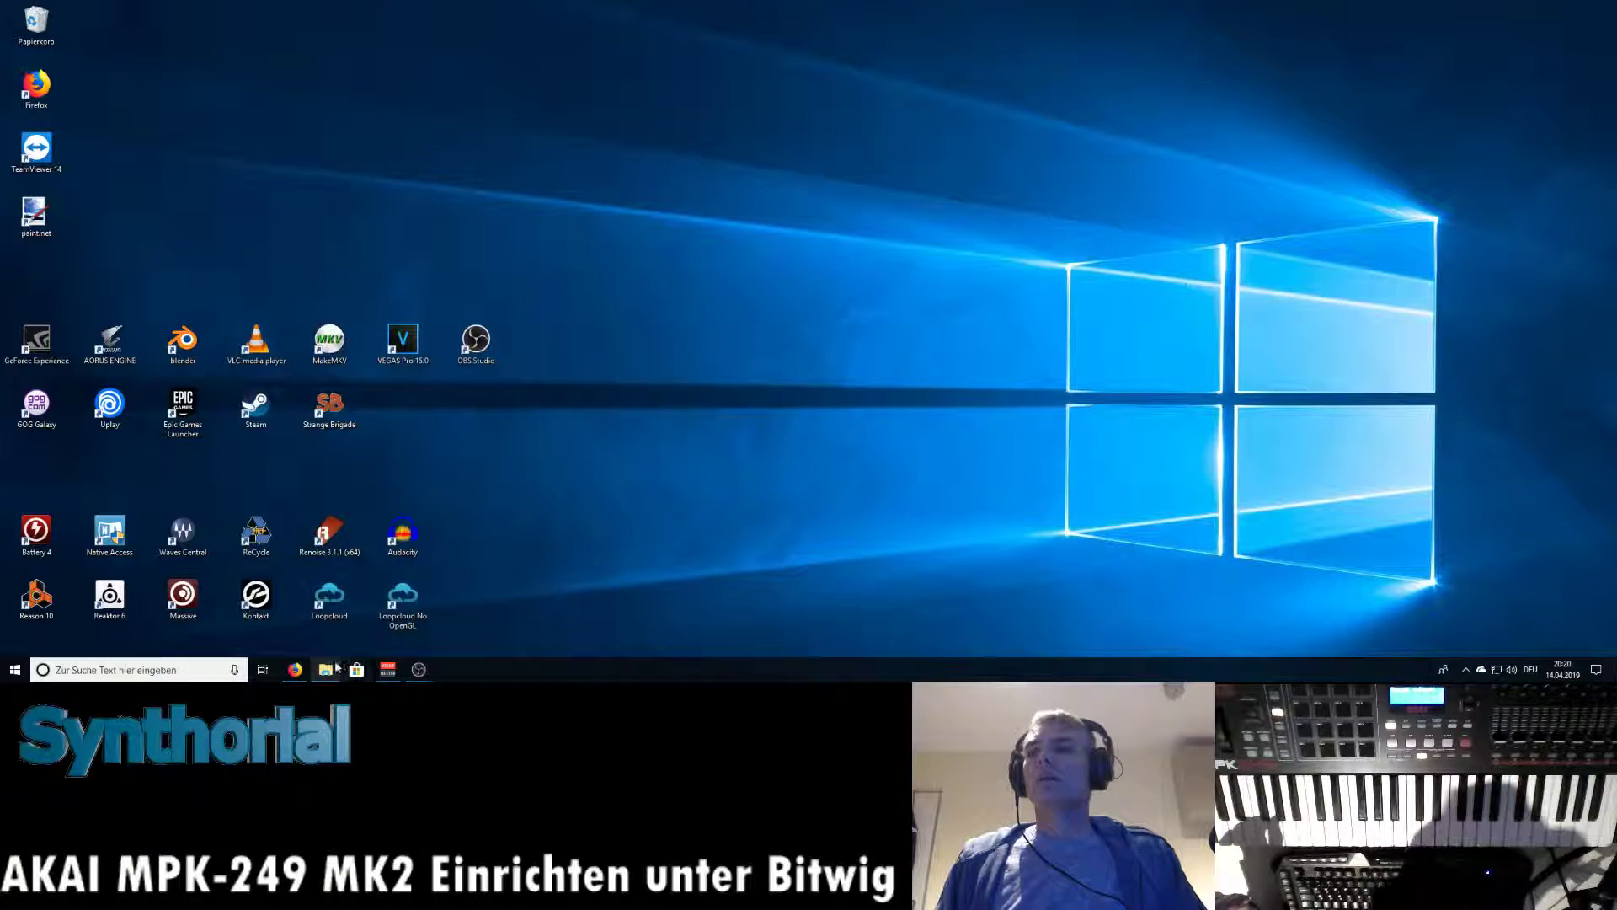
In File Explorer, extract the MPK2_Series_Bitwig_Scripts archive within the Downloads folder and delete the zip file.
{"action": "left_click", "coordinate": [325, 669]}
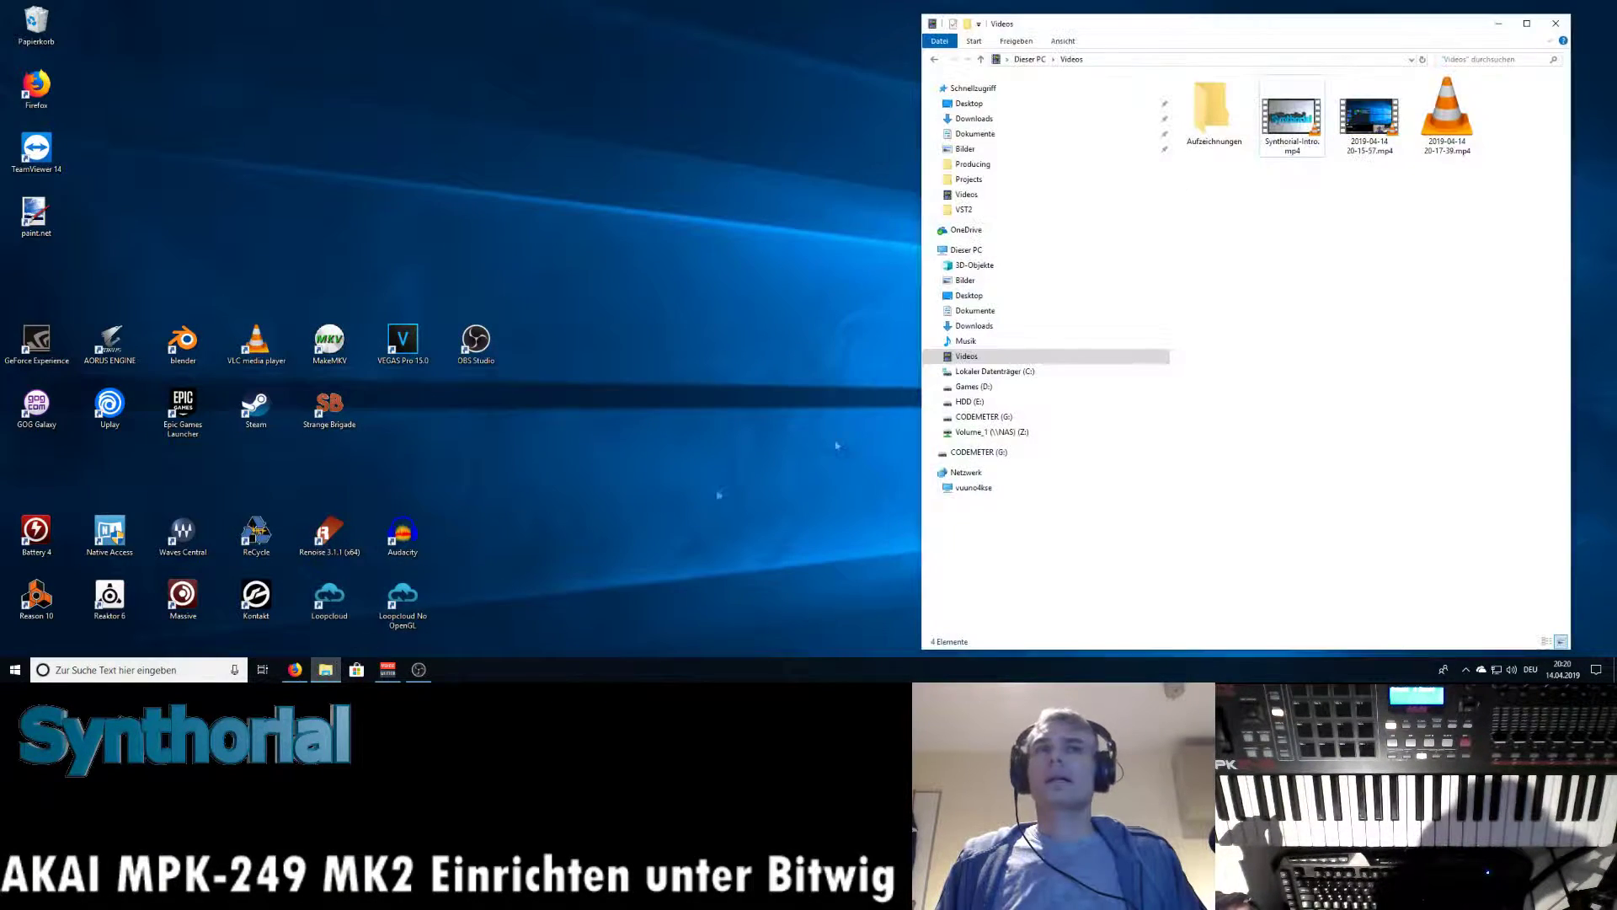
{"action": "left_click", "coordinate": [977, 119]}
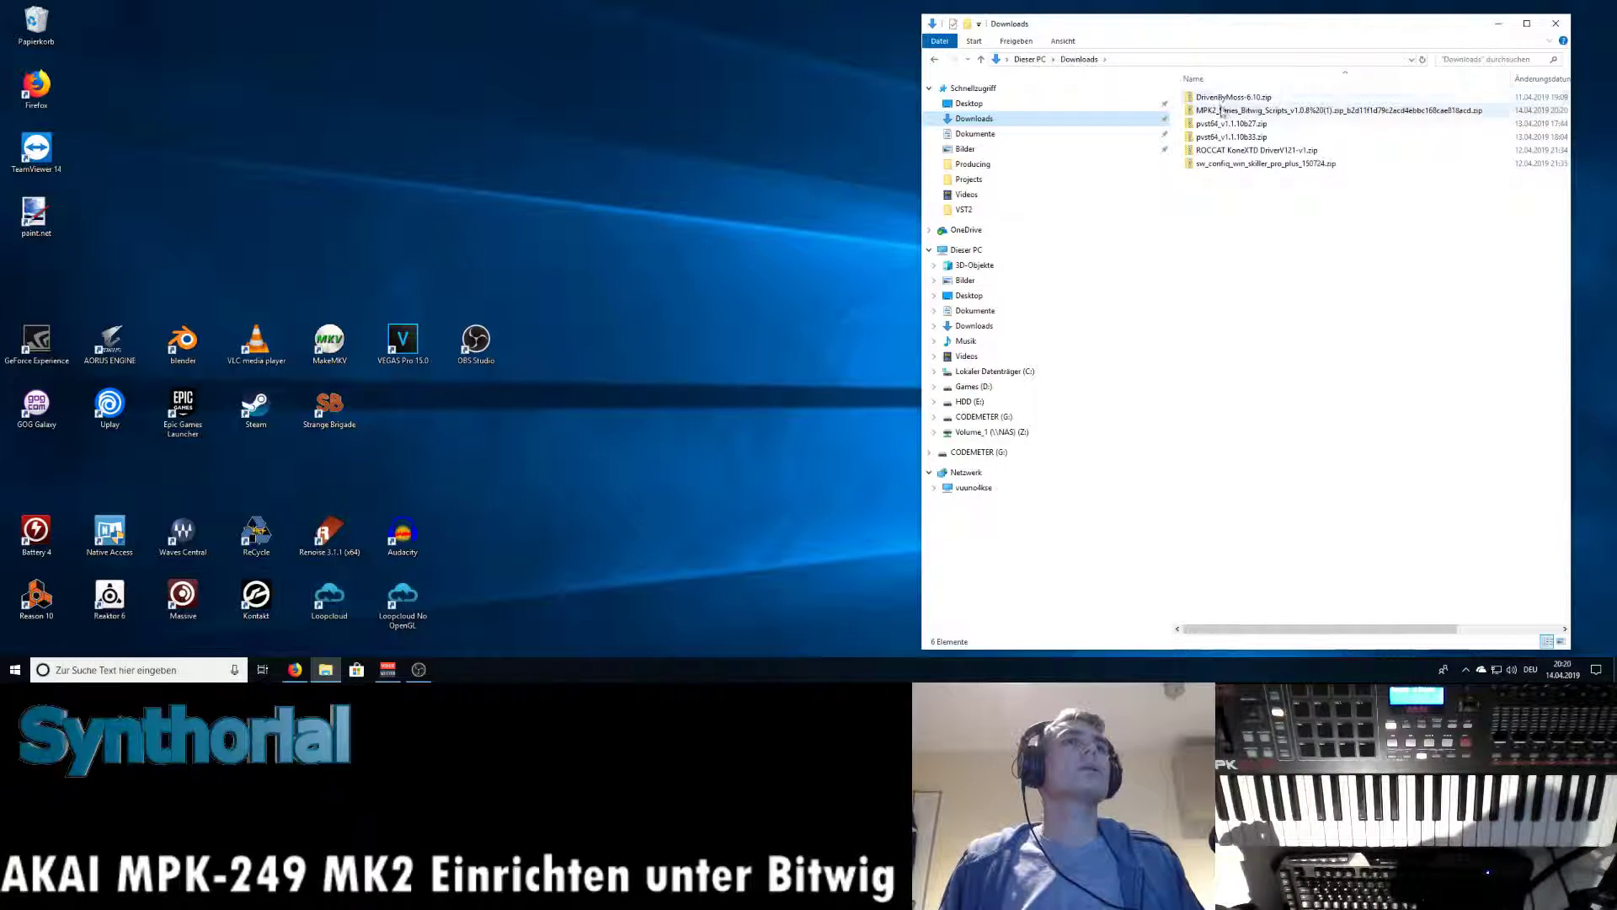
{"action": "left_click", "coordinate": [1255, 111]}
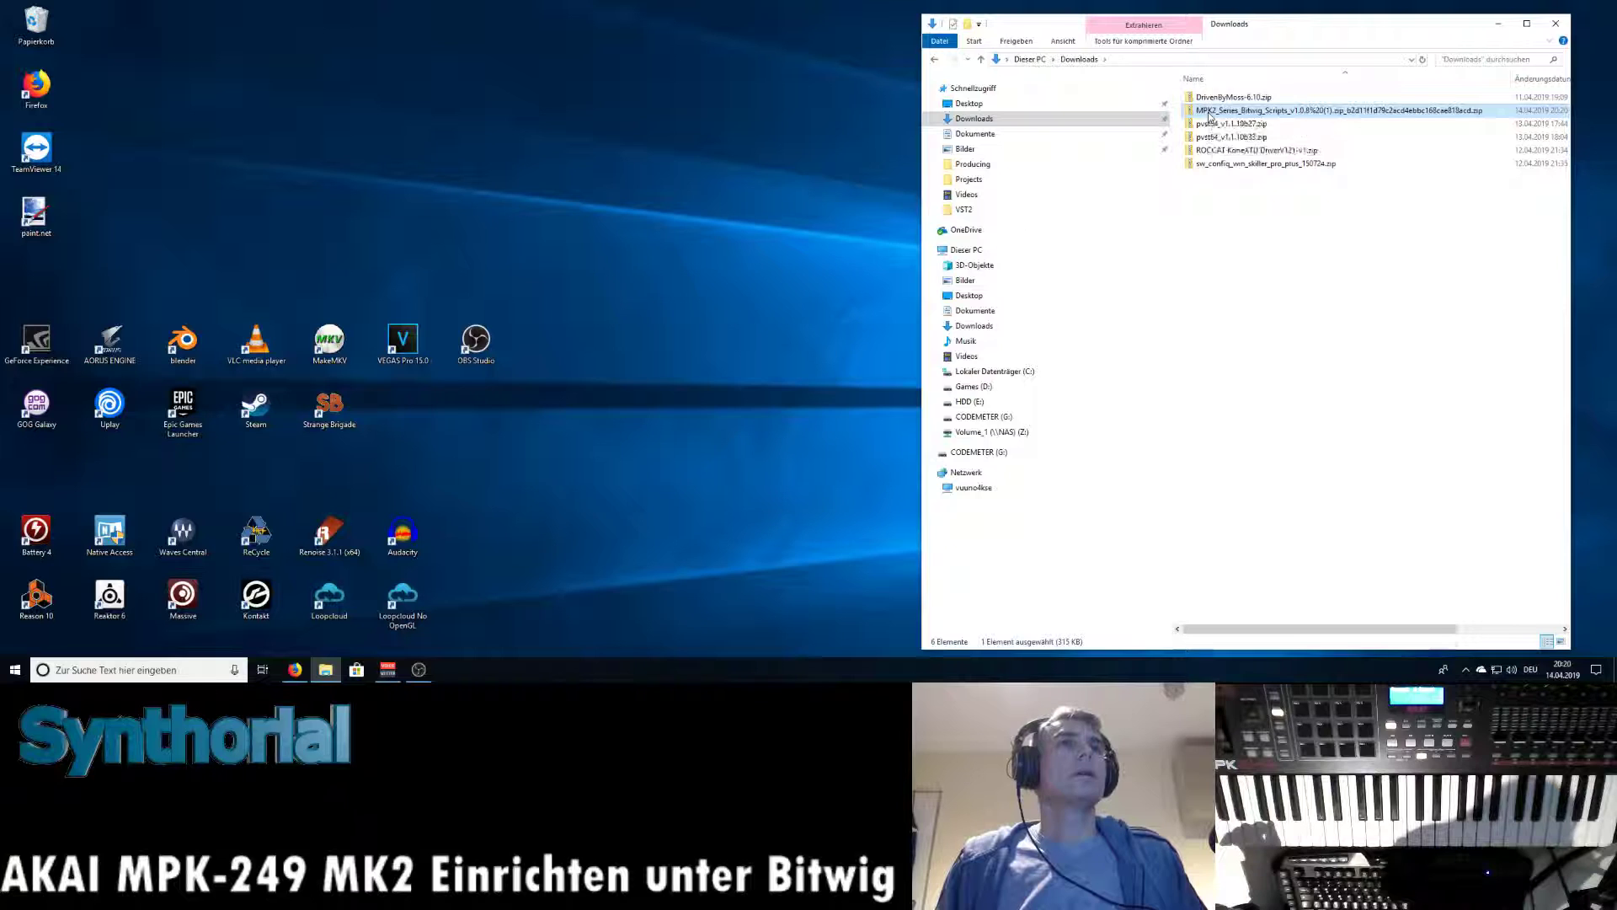
{"action": "right_click", "coordinate": [1209, 115]}
{"action": "left_click", "coordinate": [1248, 154]}
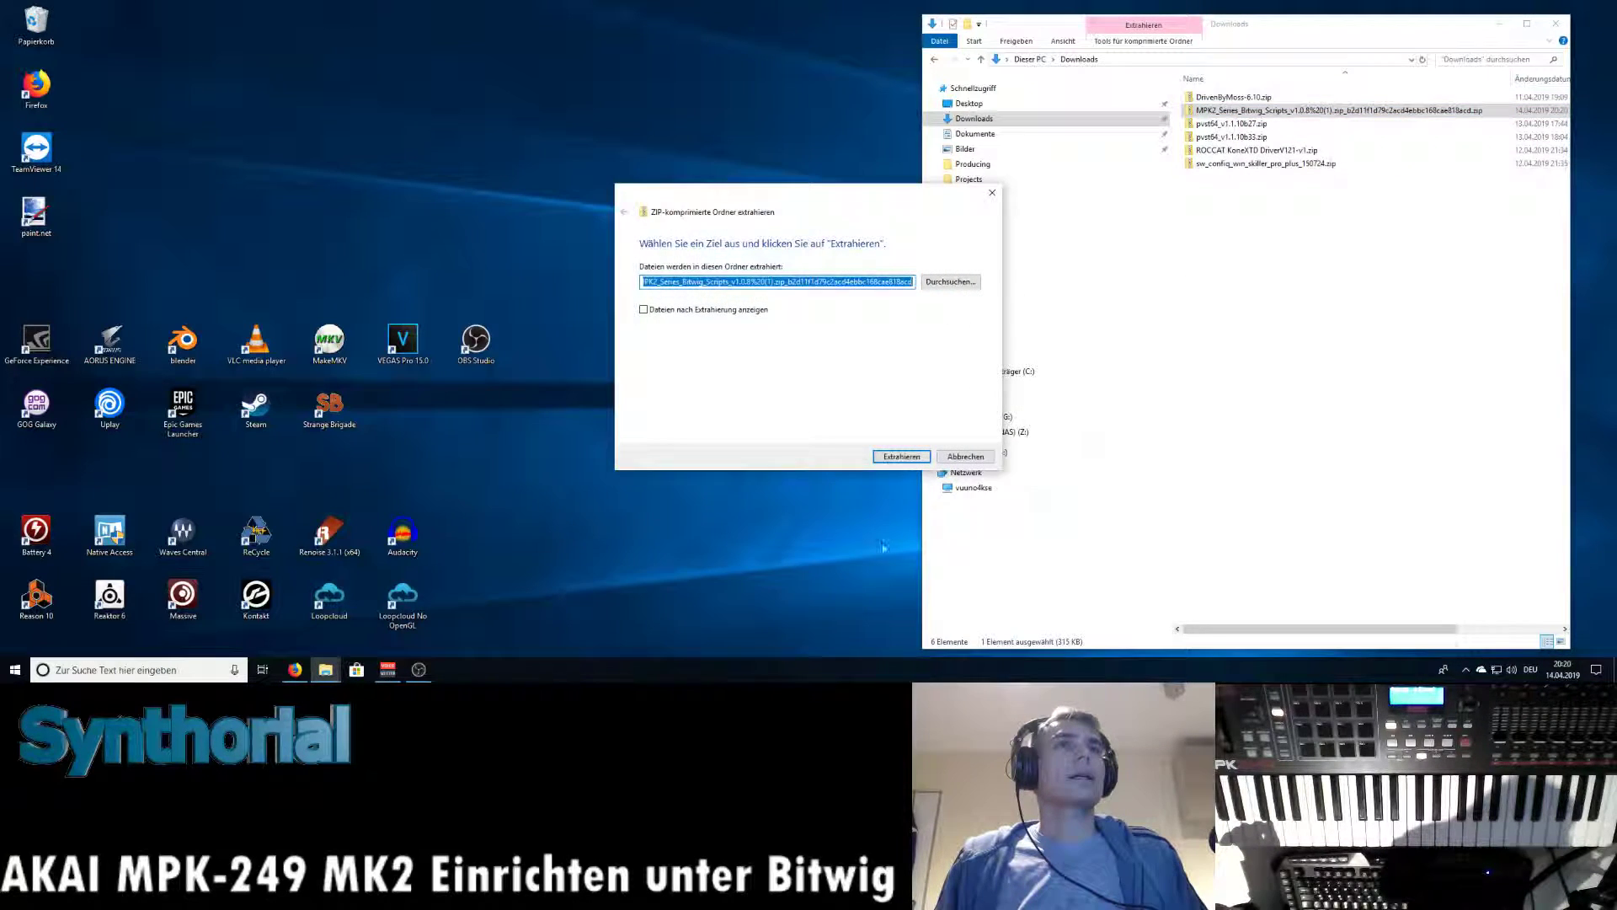
{"action": "left_click", "coordinate": [902, 459]}
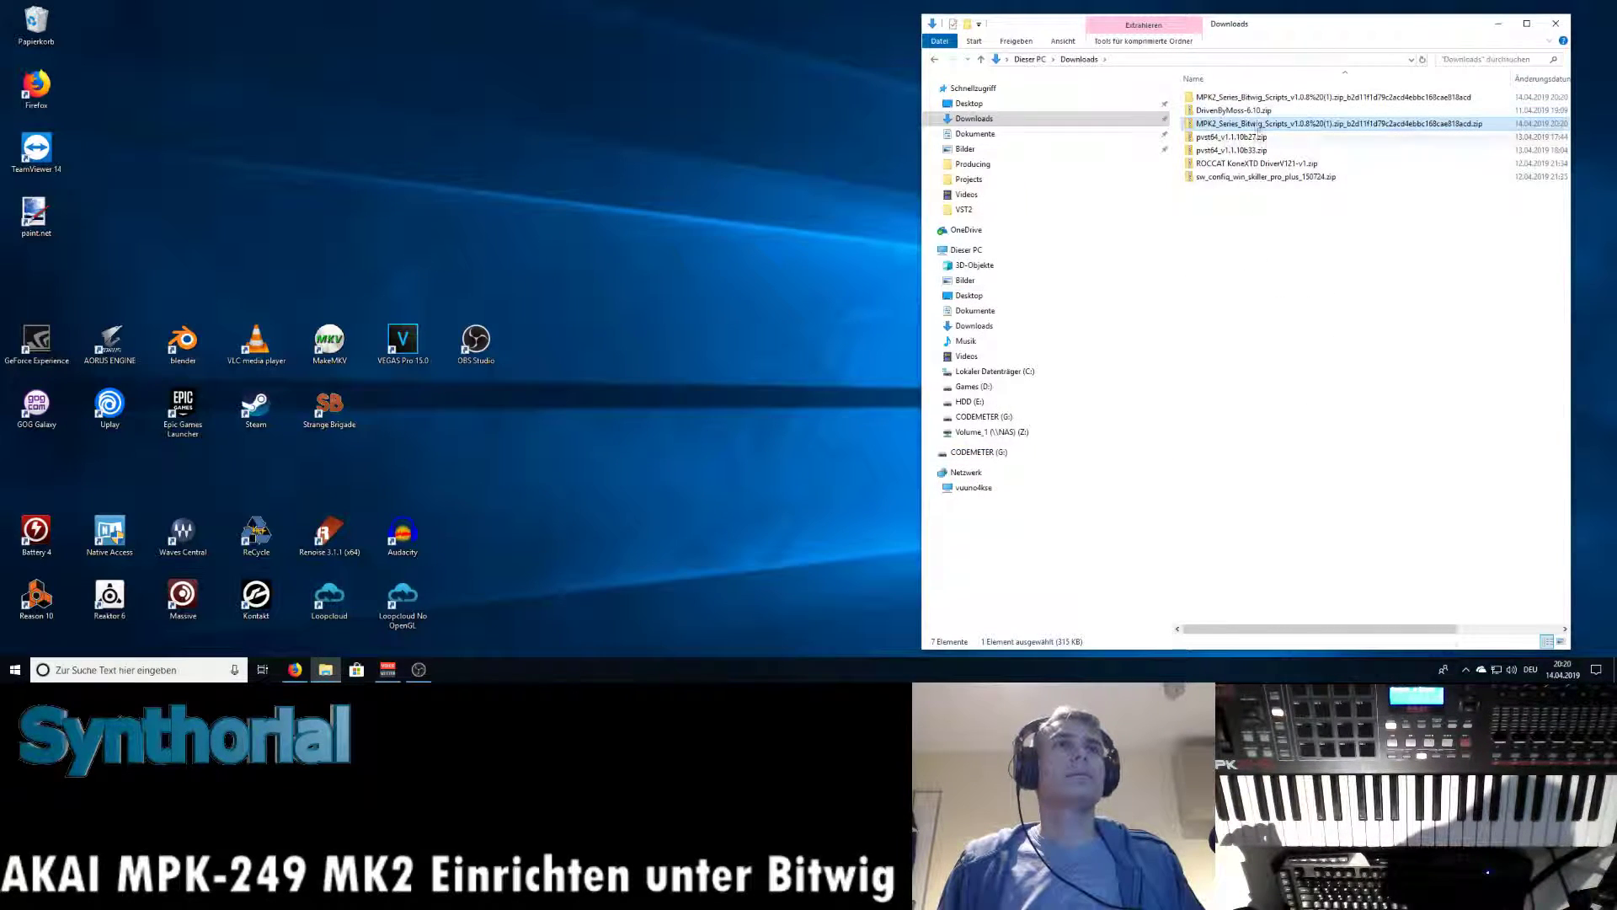
{"action": "right_click", "coordinate": [1203, 124]}
{"action": "left_click", "coordinate": [1230, 352]}
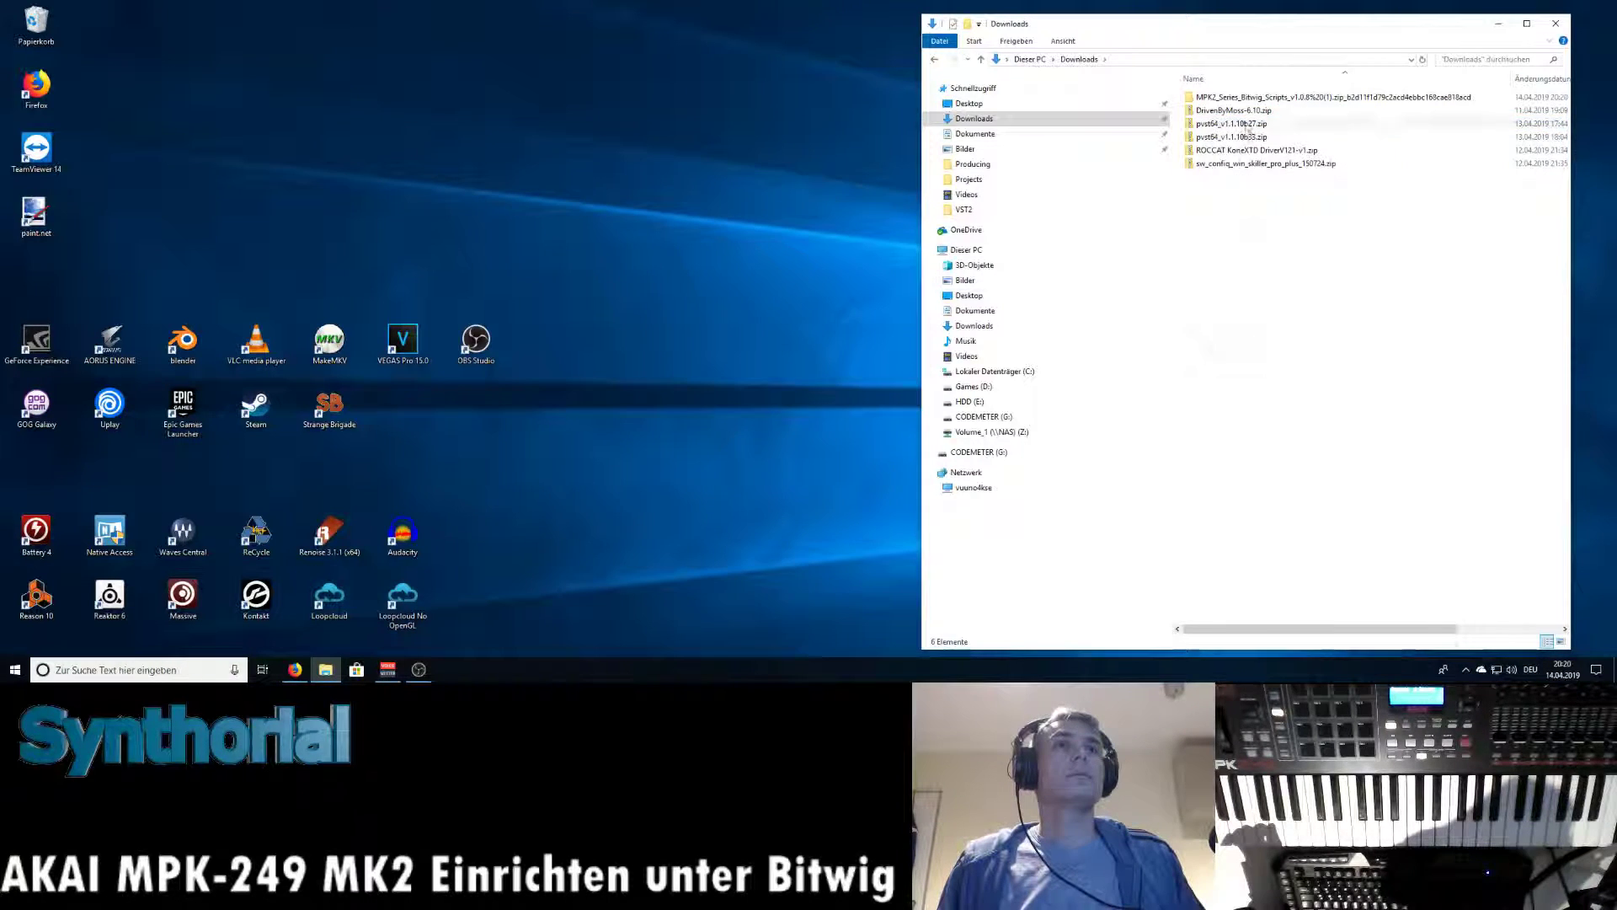
Check the contents of the MPK2 Series folder inside the extracted scripts folder and cut the whole folder for moving.
{"action": "double_click", "coordinate": [1238, 97]}
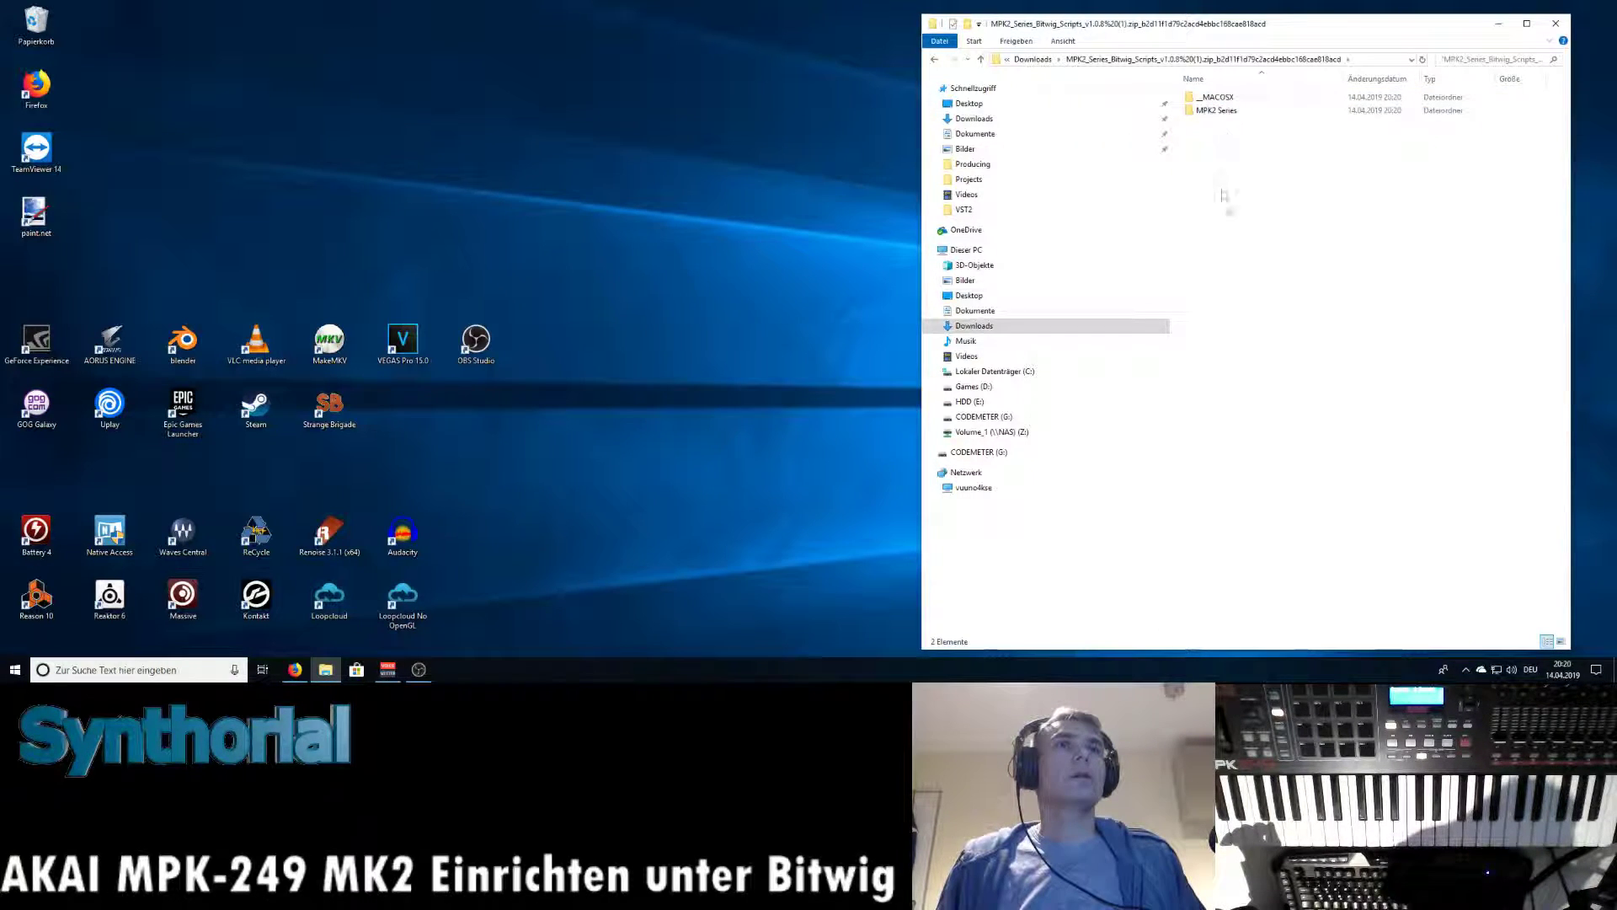
{"action": "left_click", "coordinate": [1220, 116]}
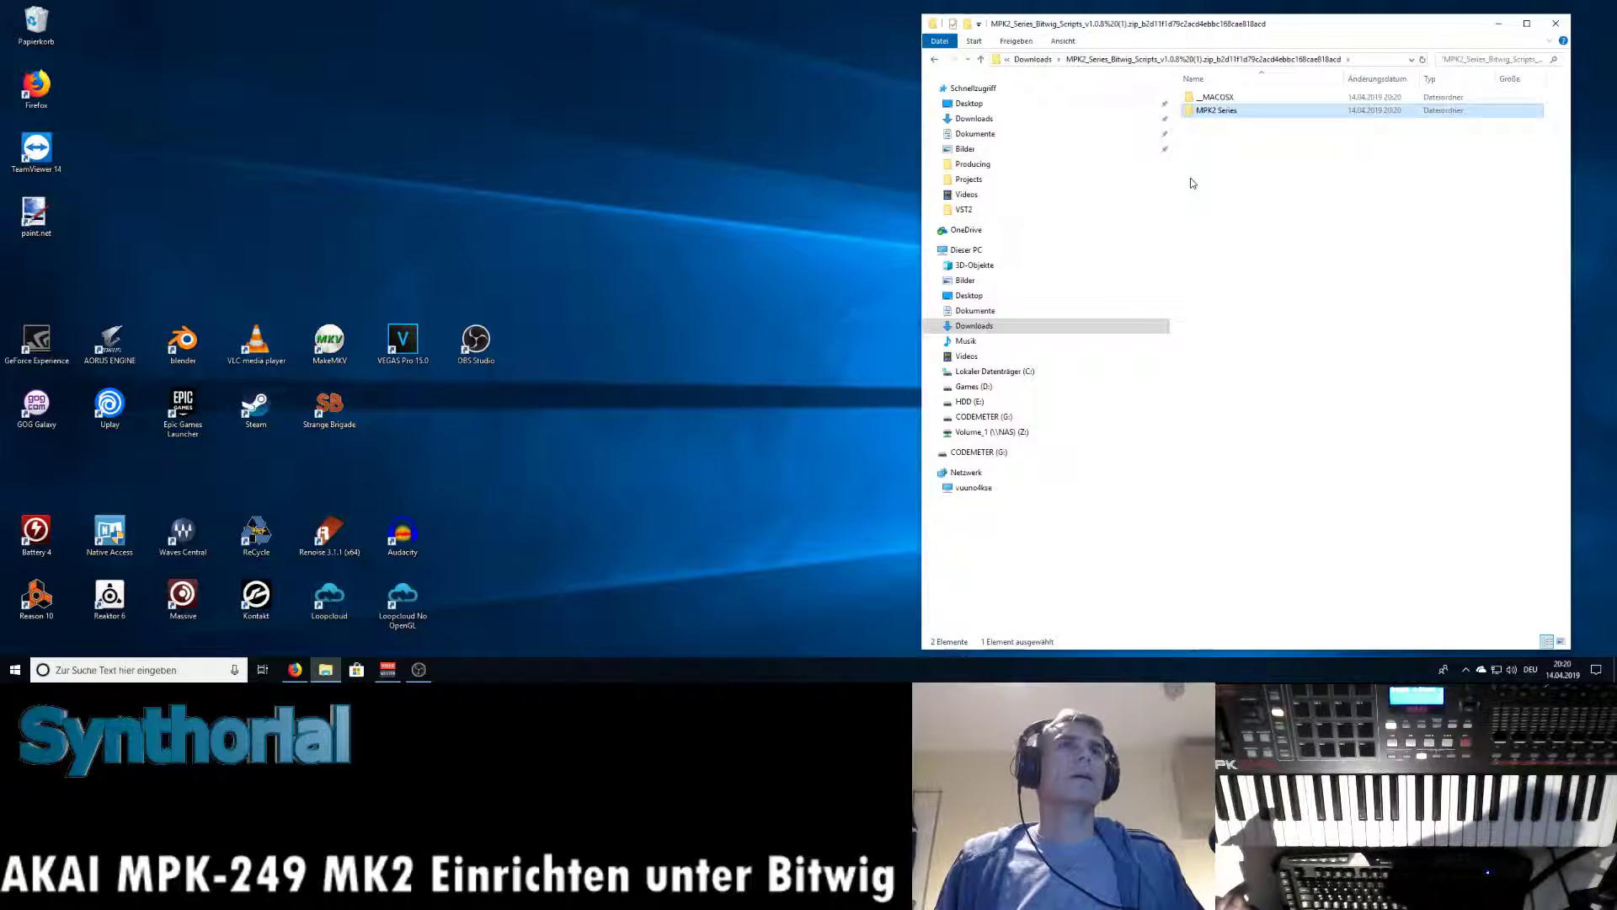
{"action": "double_click", "coordinate": [1196, 110]}
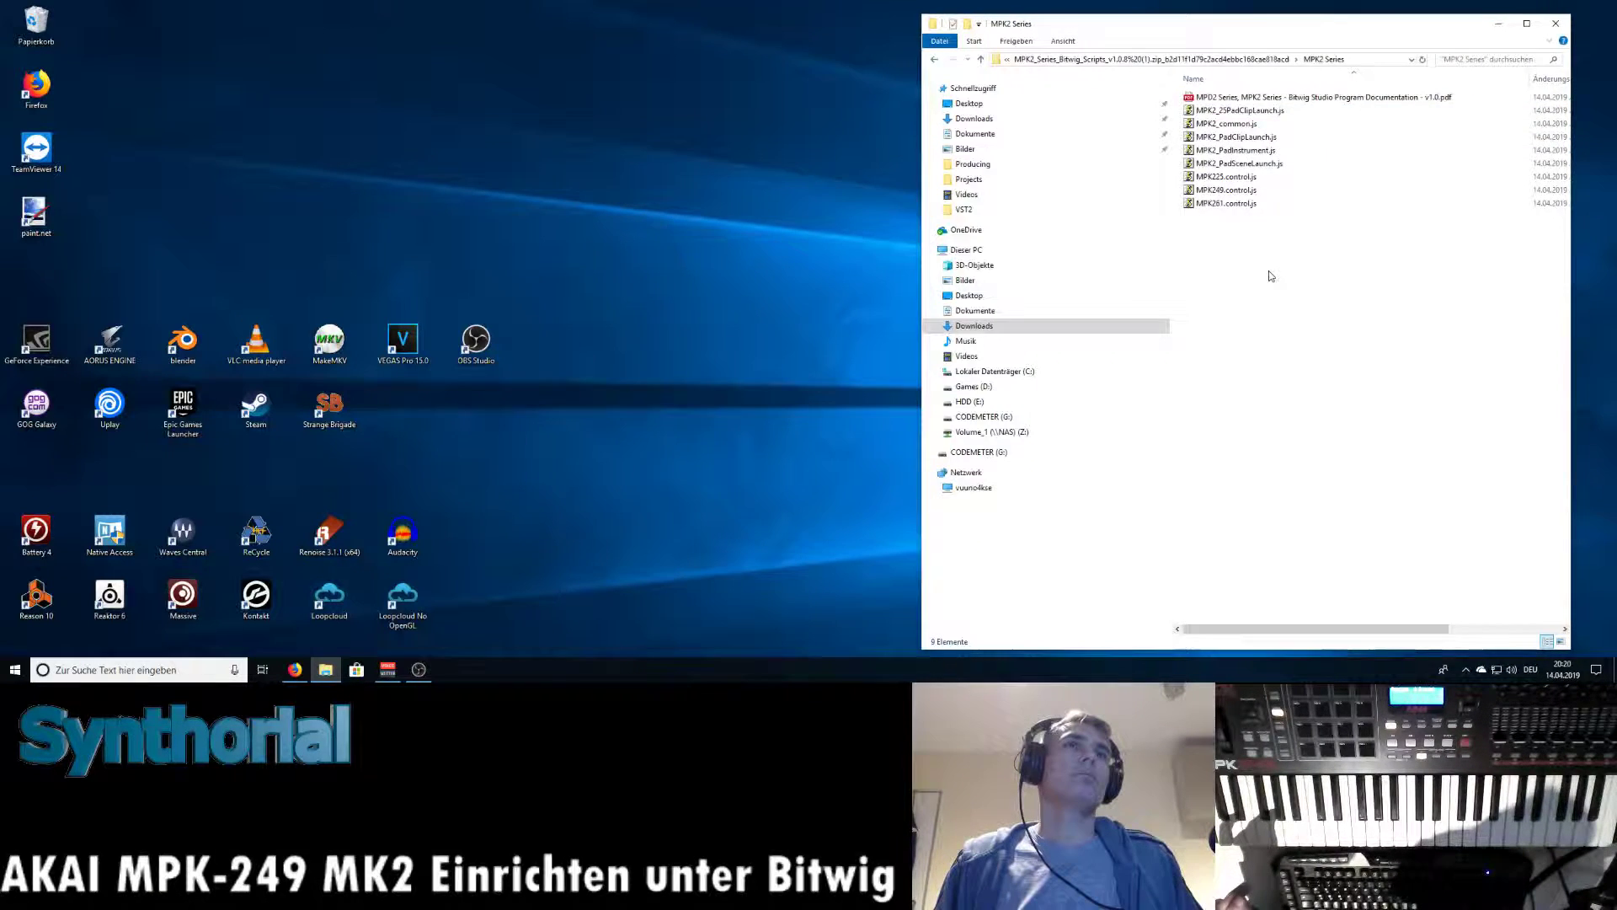
{"action": "key", "text": "BackSpace"}
{"action": "right_click", "coordinate": [1217, 116]}
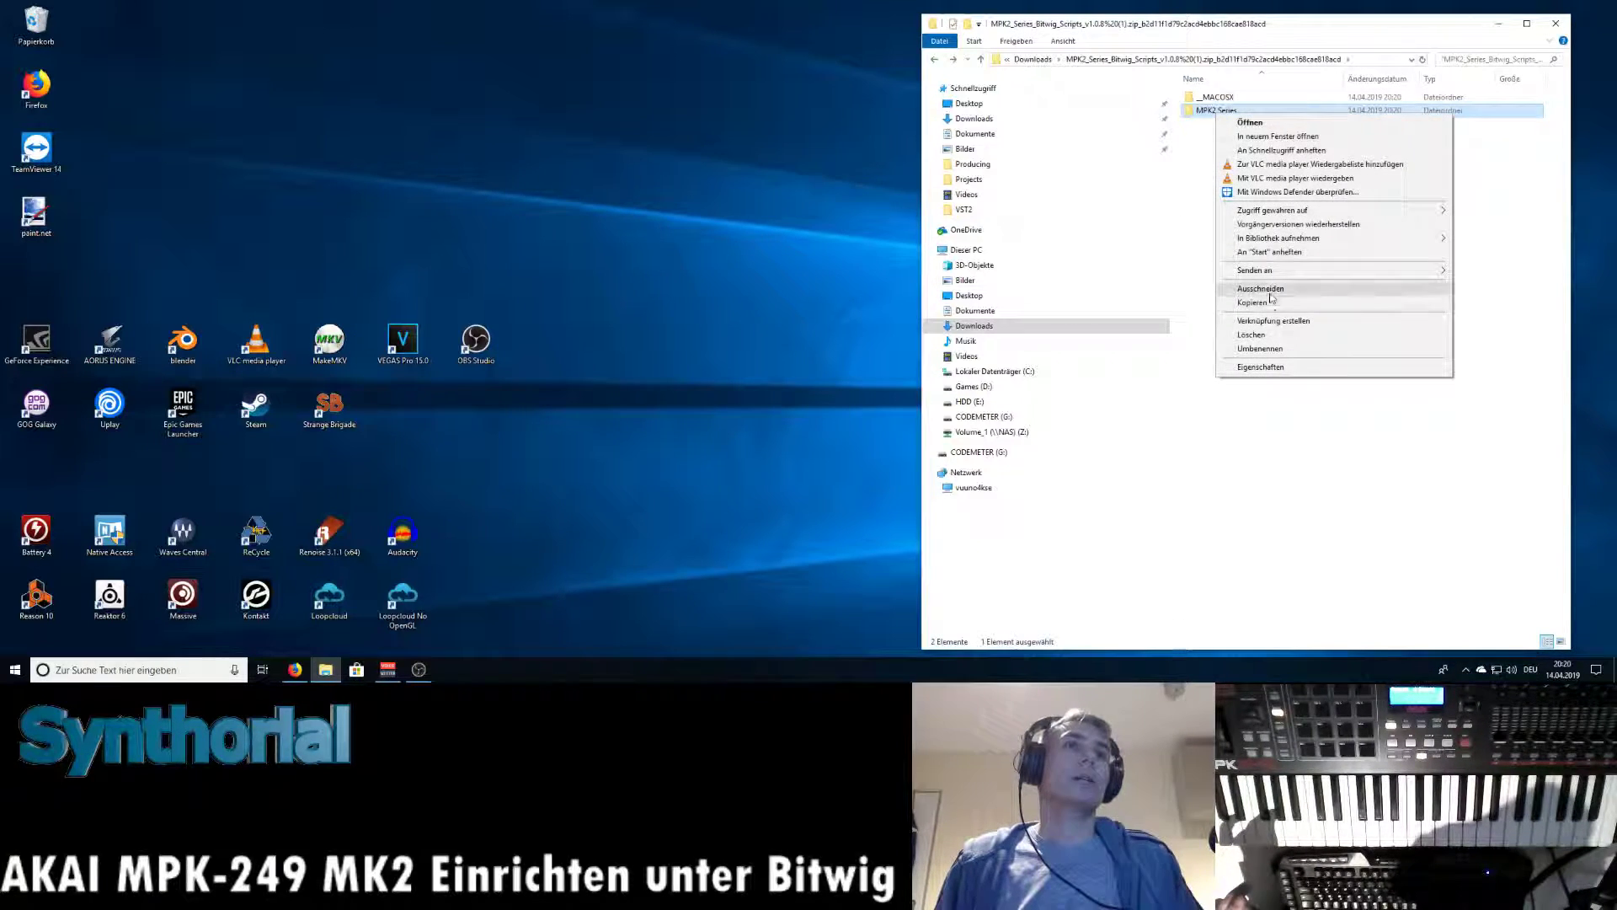
{"action": "left_click", "coordinate": [1225, 295]}
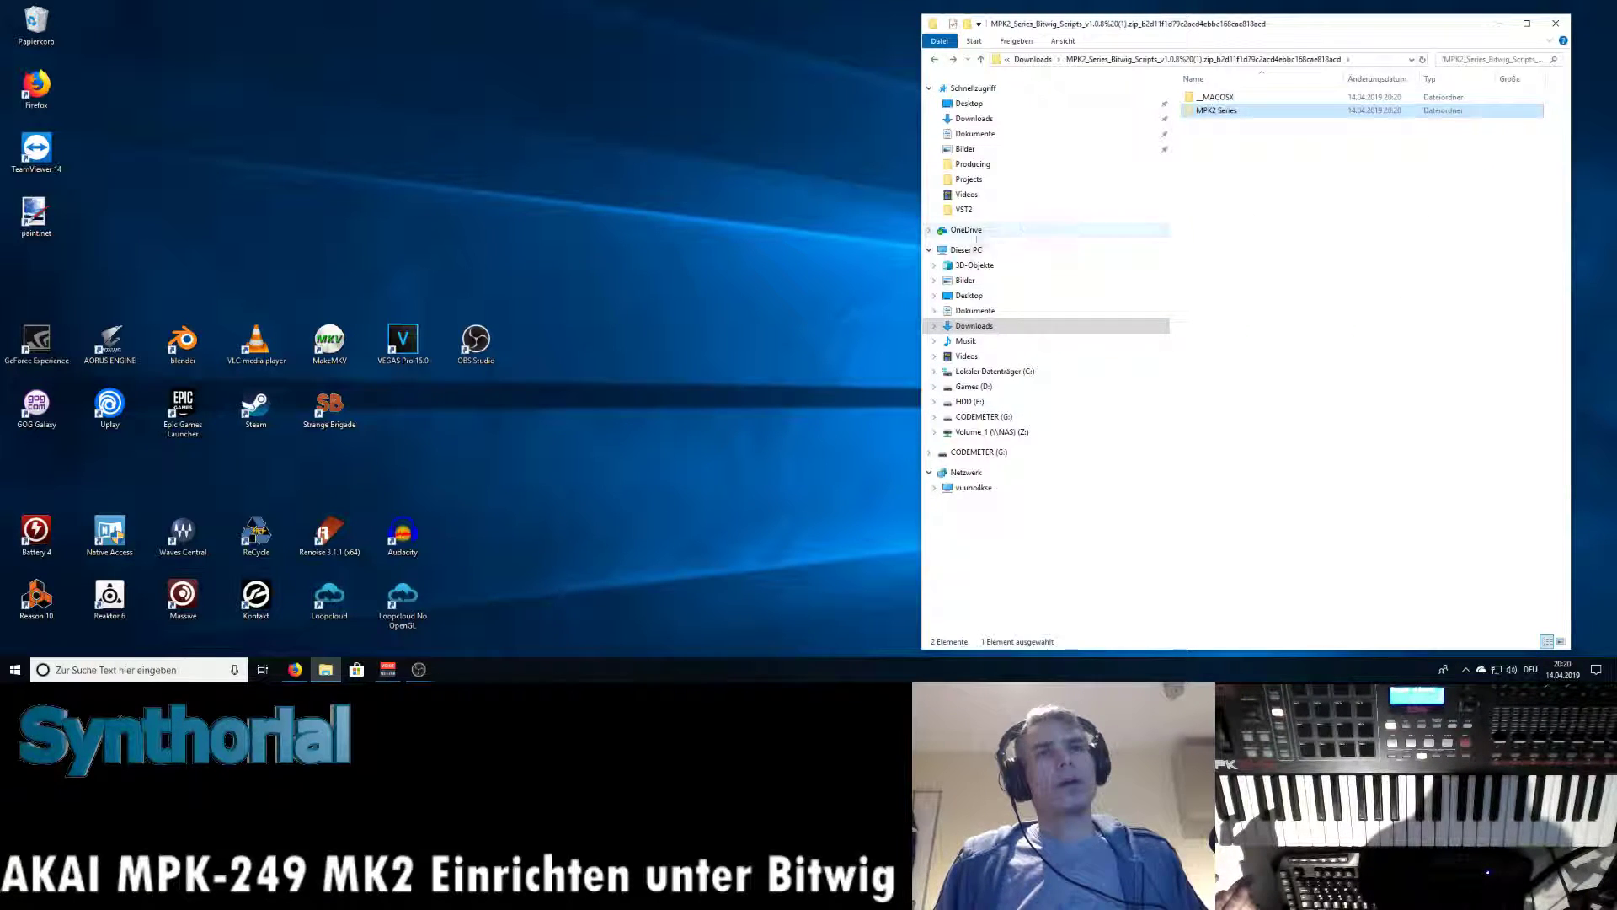
Paste the MPK2 Series folder into Dokumente > Bitwig Studio > Controller Scripts and open it to check its files.
{"action": "left_click", "coordinate": [974, 312]}
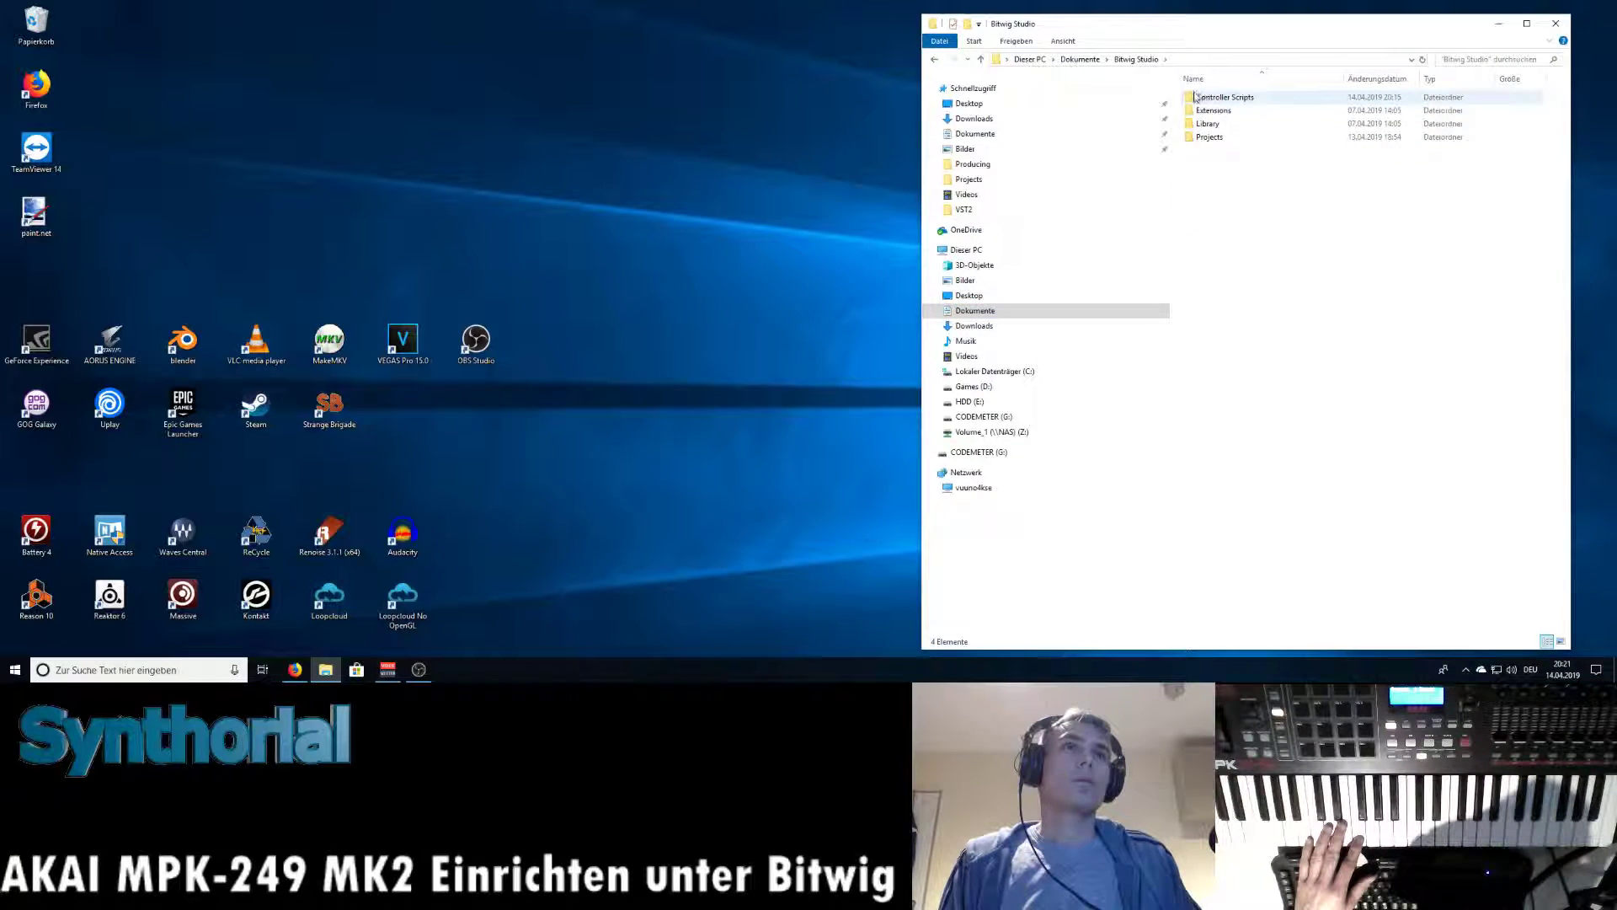
{"action": "double_click", "coordinate": [1221, 97]}
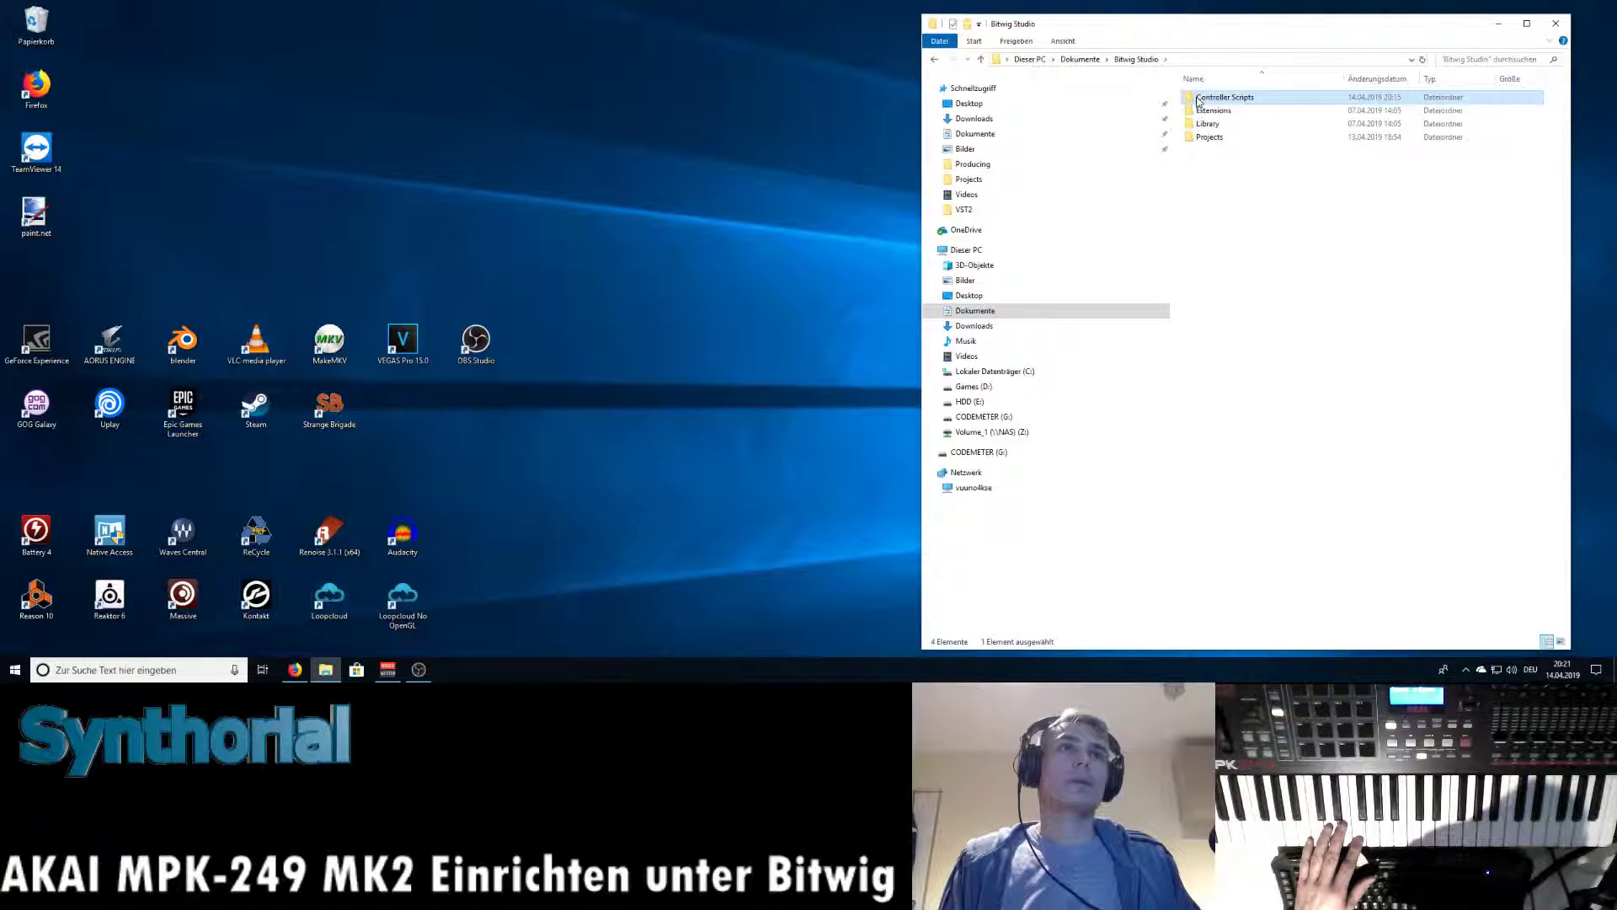
{"action": "right_click", "coordinate": [1246, 165]}
{"action": "left_click", "coordinate": [1300, 252]}
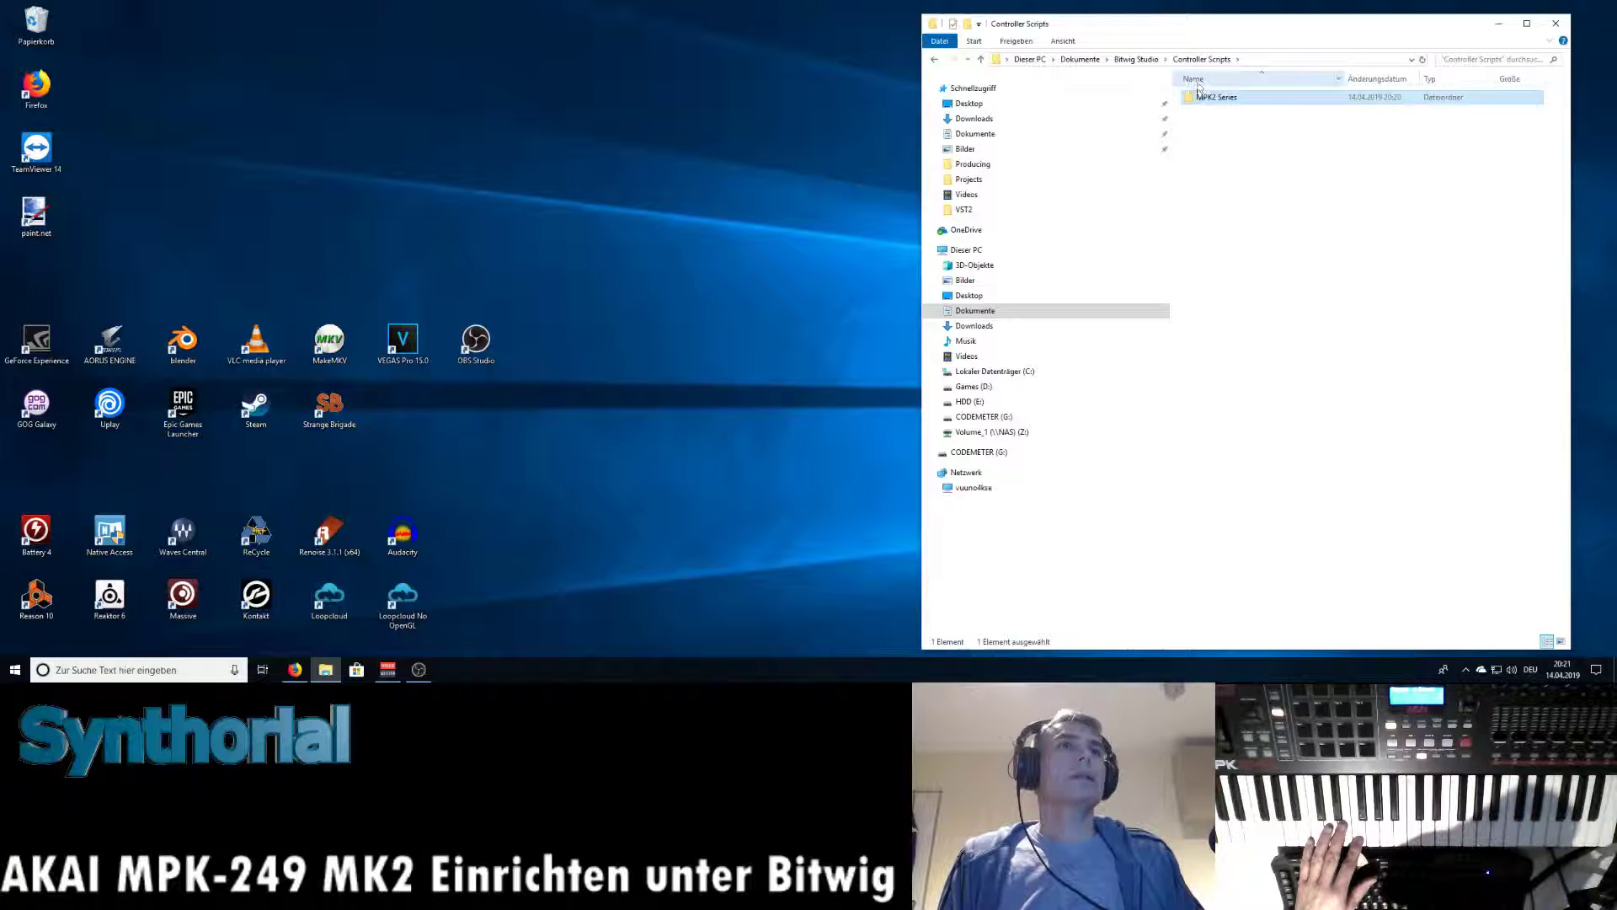
{"action": "left_click", "coordinate": [1238, 141]}
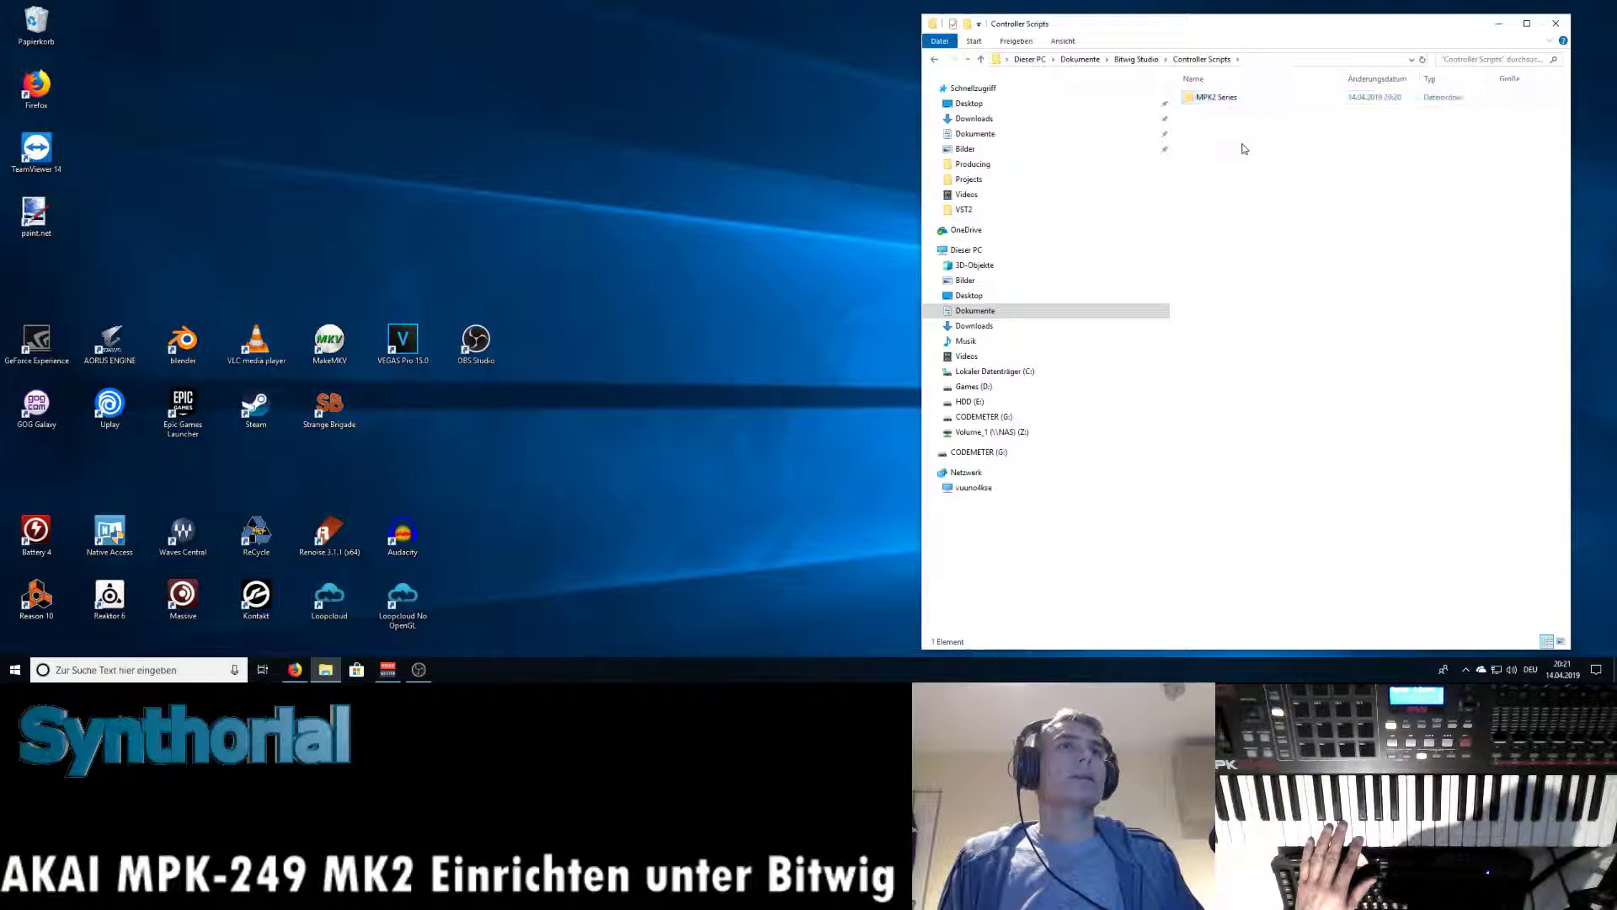
{"action": "double_click", "coordinate": [1216, 97]}
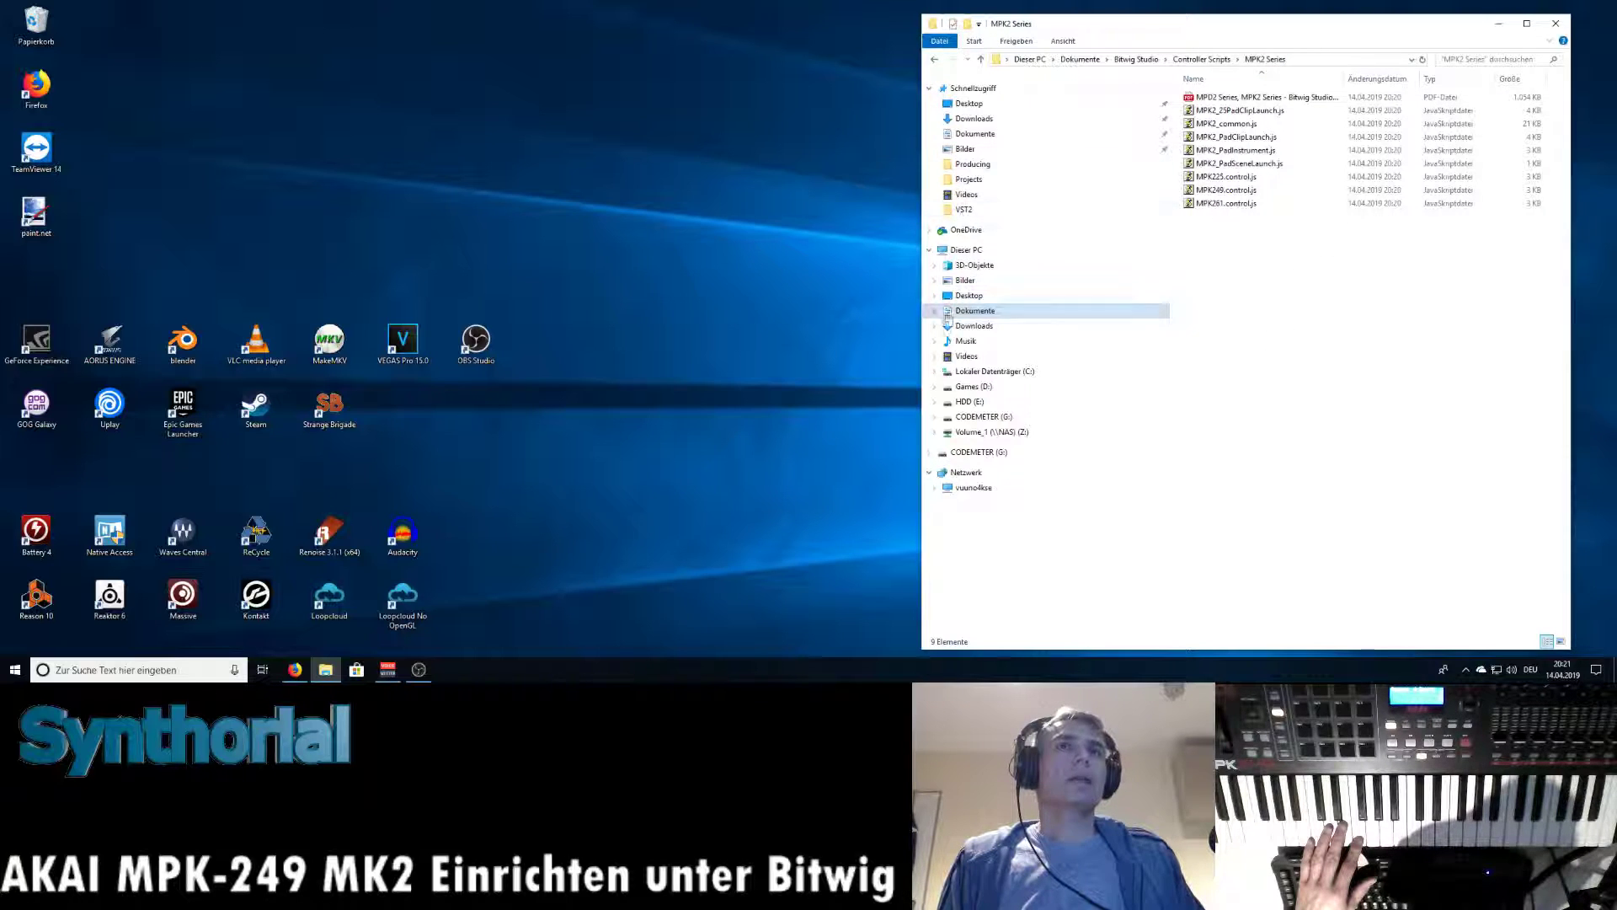
Trace the full path to Controller Scripts from drive C: through Benutzer, the user folder, Dokumente and Bitwig Studio, then close File Explorer.
{"action": "left_click", "coordinate": [970, 373]}
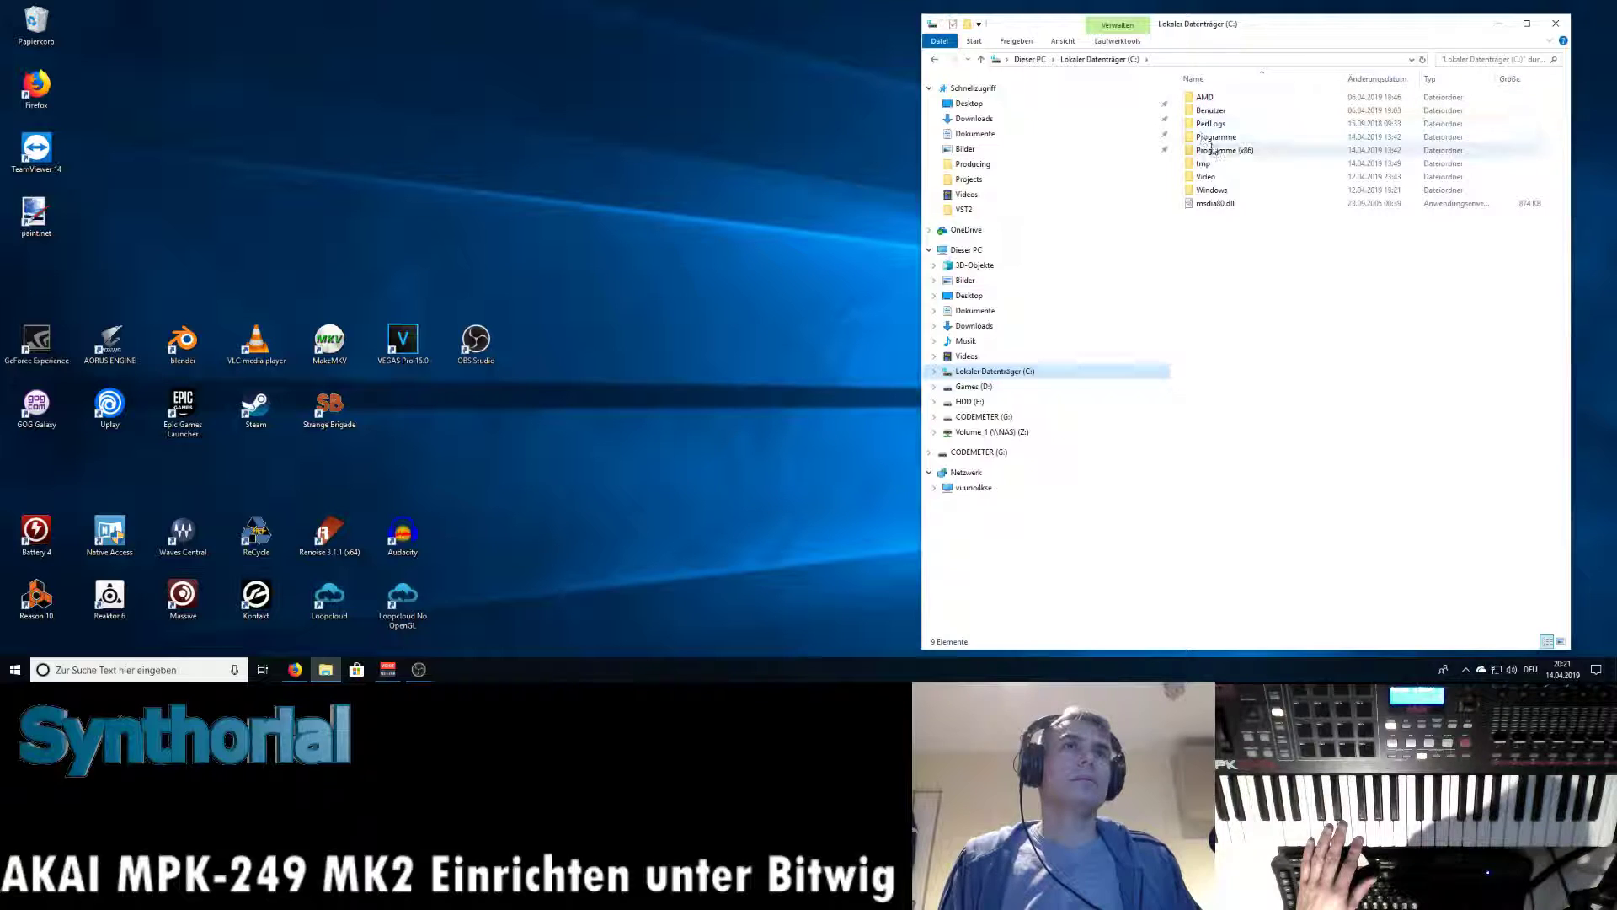
{"action": "double_click", "coordinate": [1208, 110]}
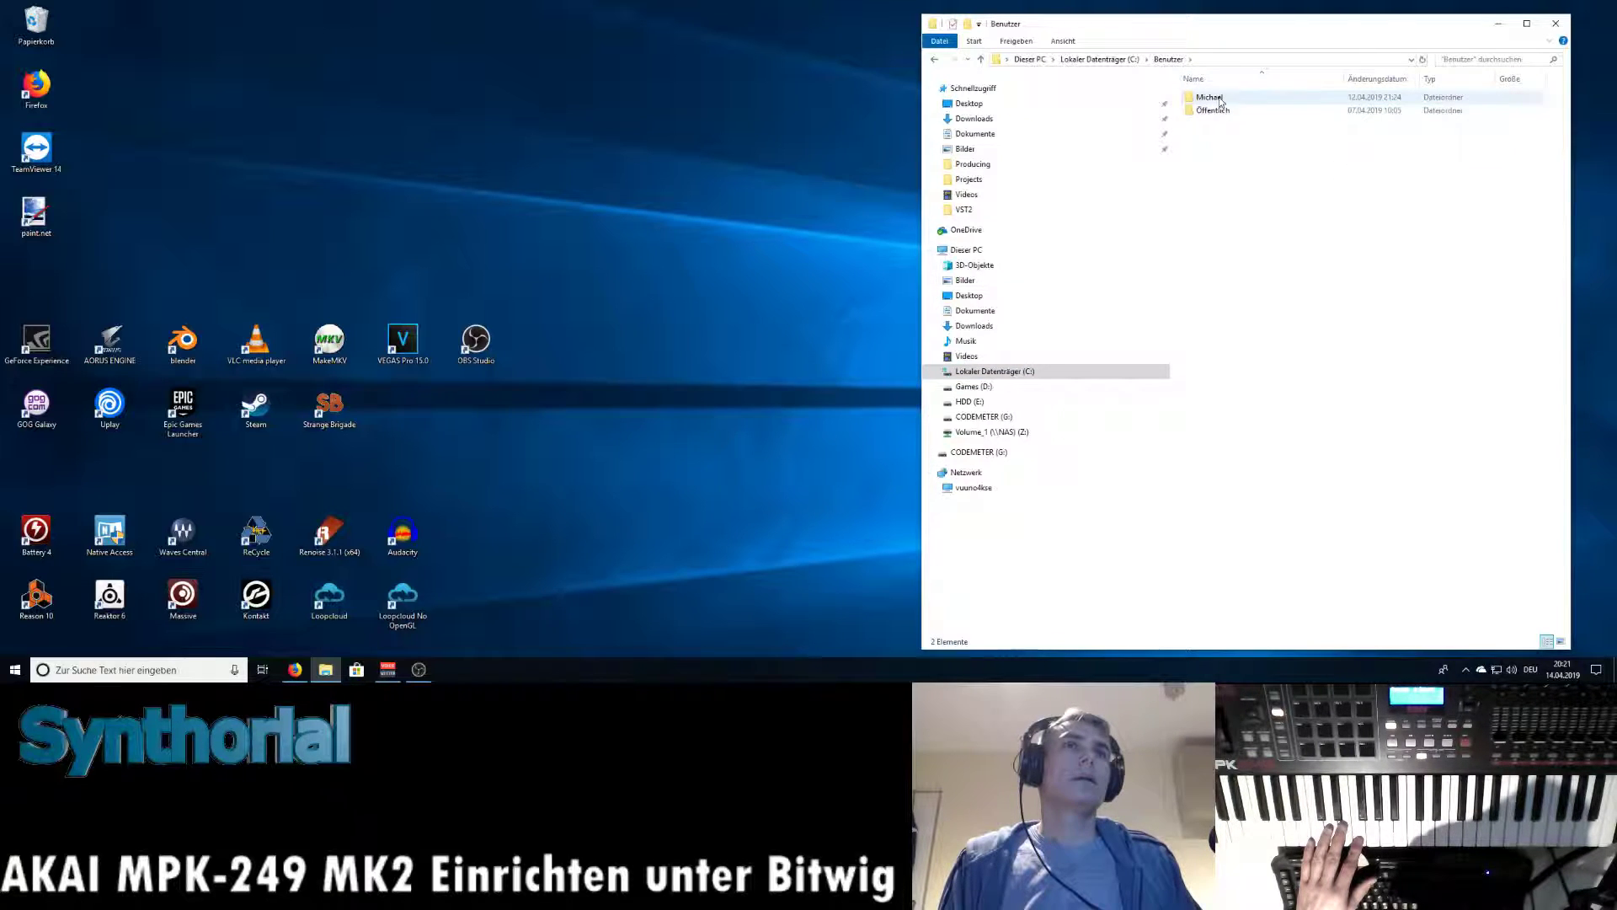
{"action": "double_click", "coordinate": [1218, 99]}
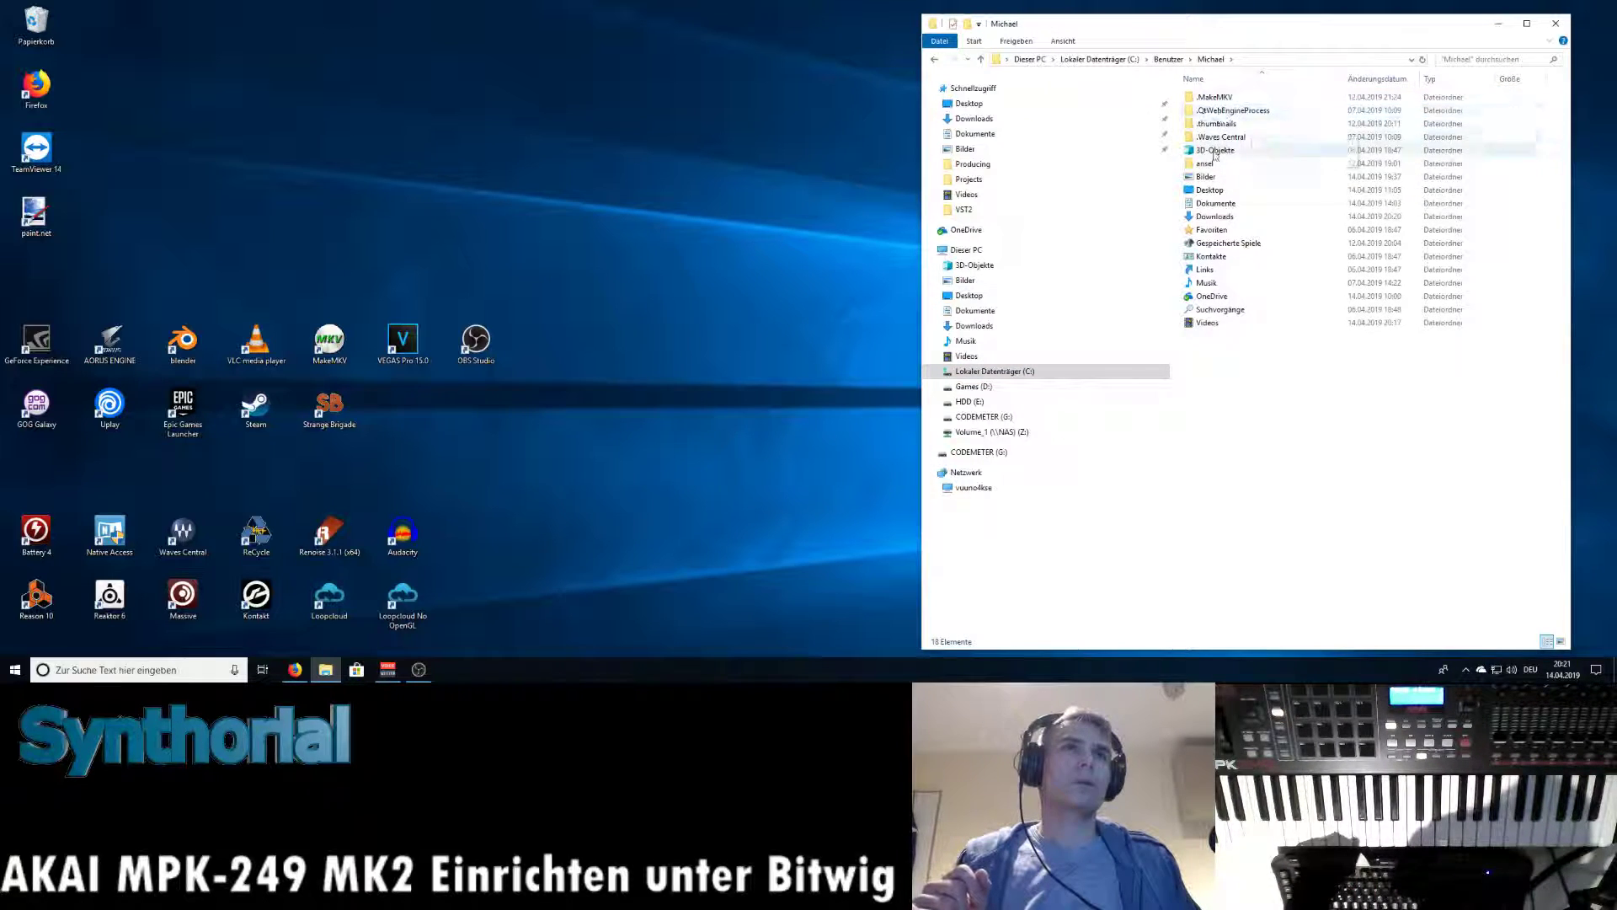
{"action": "double_click", "coordinate": [1210, 206]}
{"action": "double_click", "coordinate": [1211, 103]}
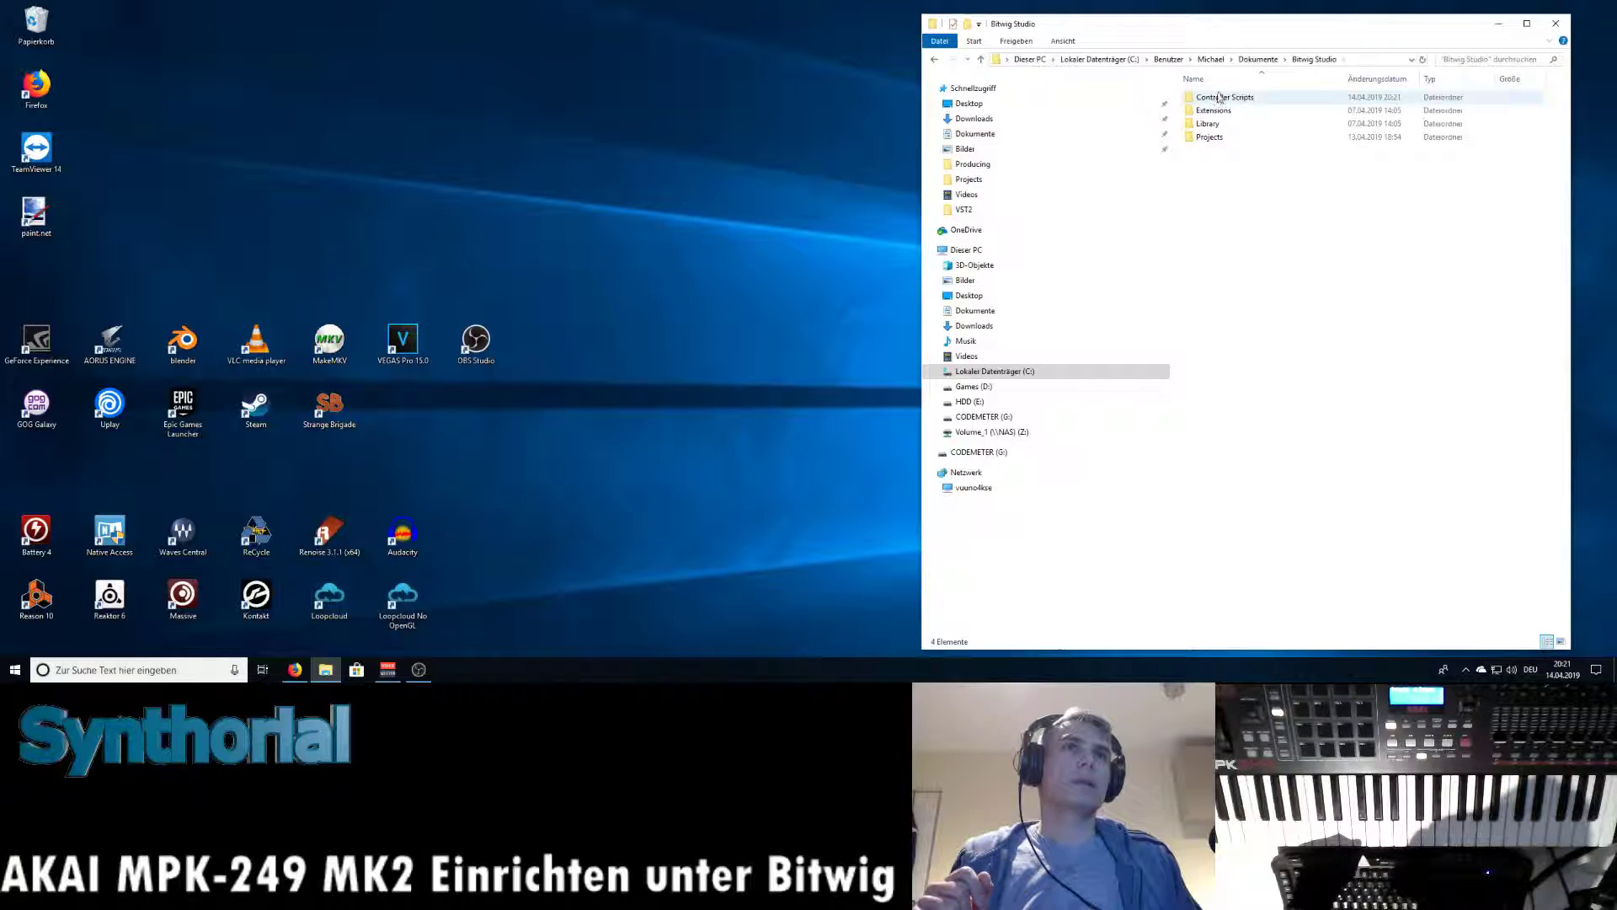
{"action": "double_click", "coordinate": [1221, 98]}
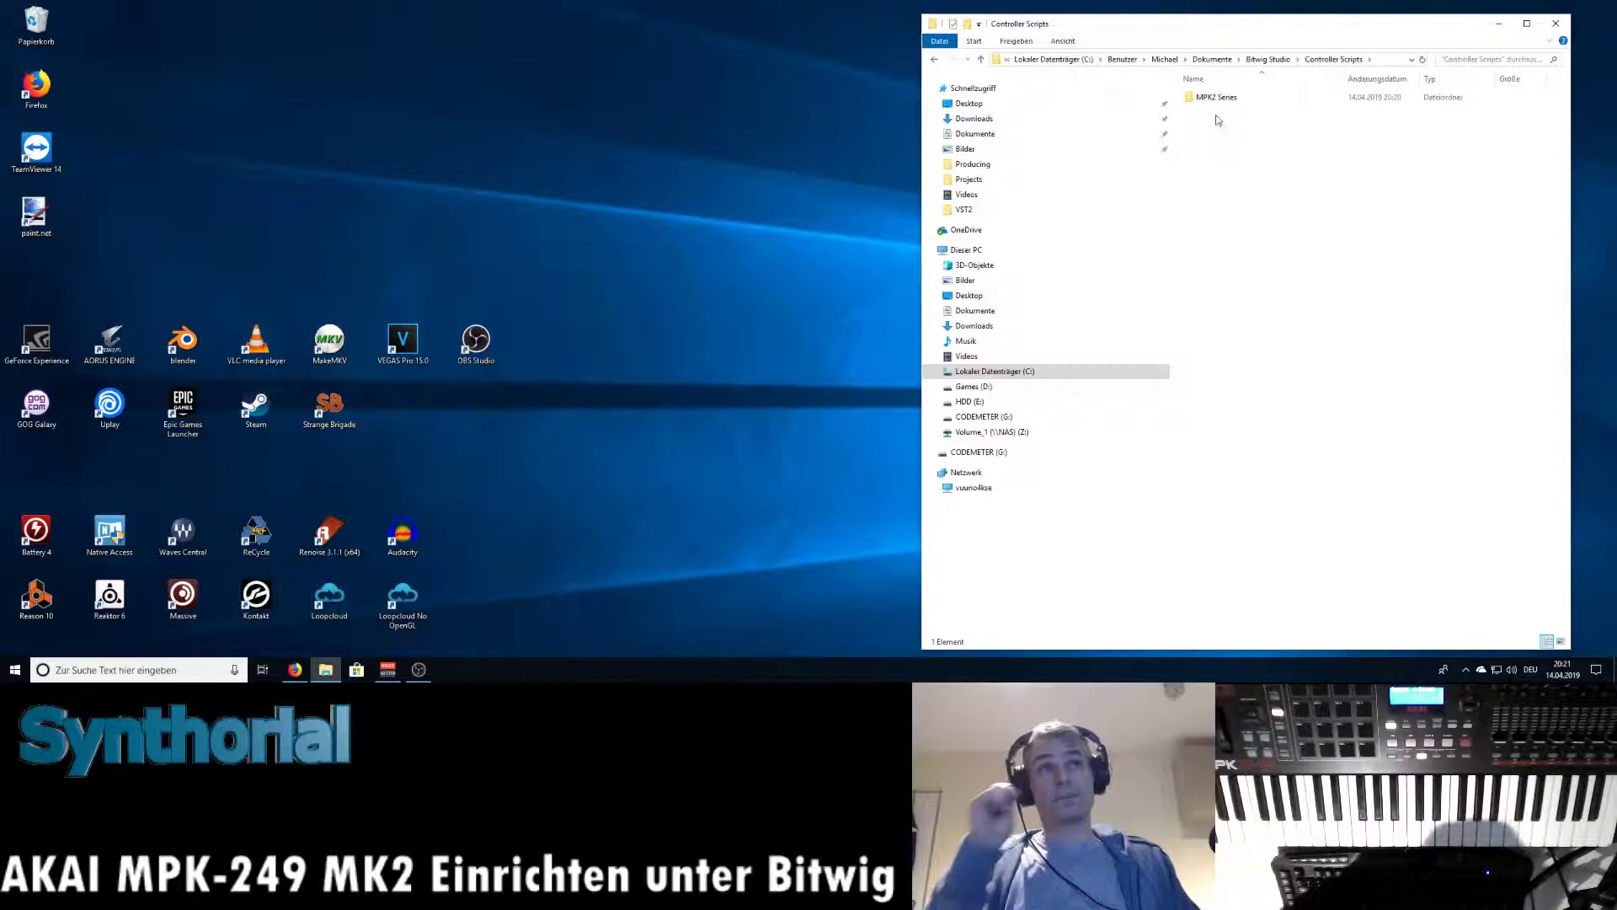
{"action": "left_click", "coordinate": [1558, 27]}
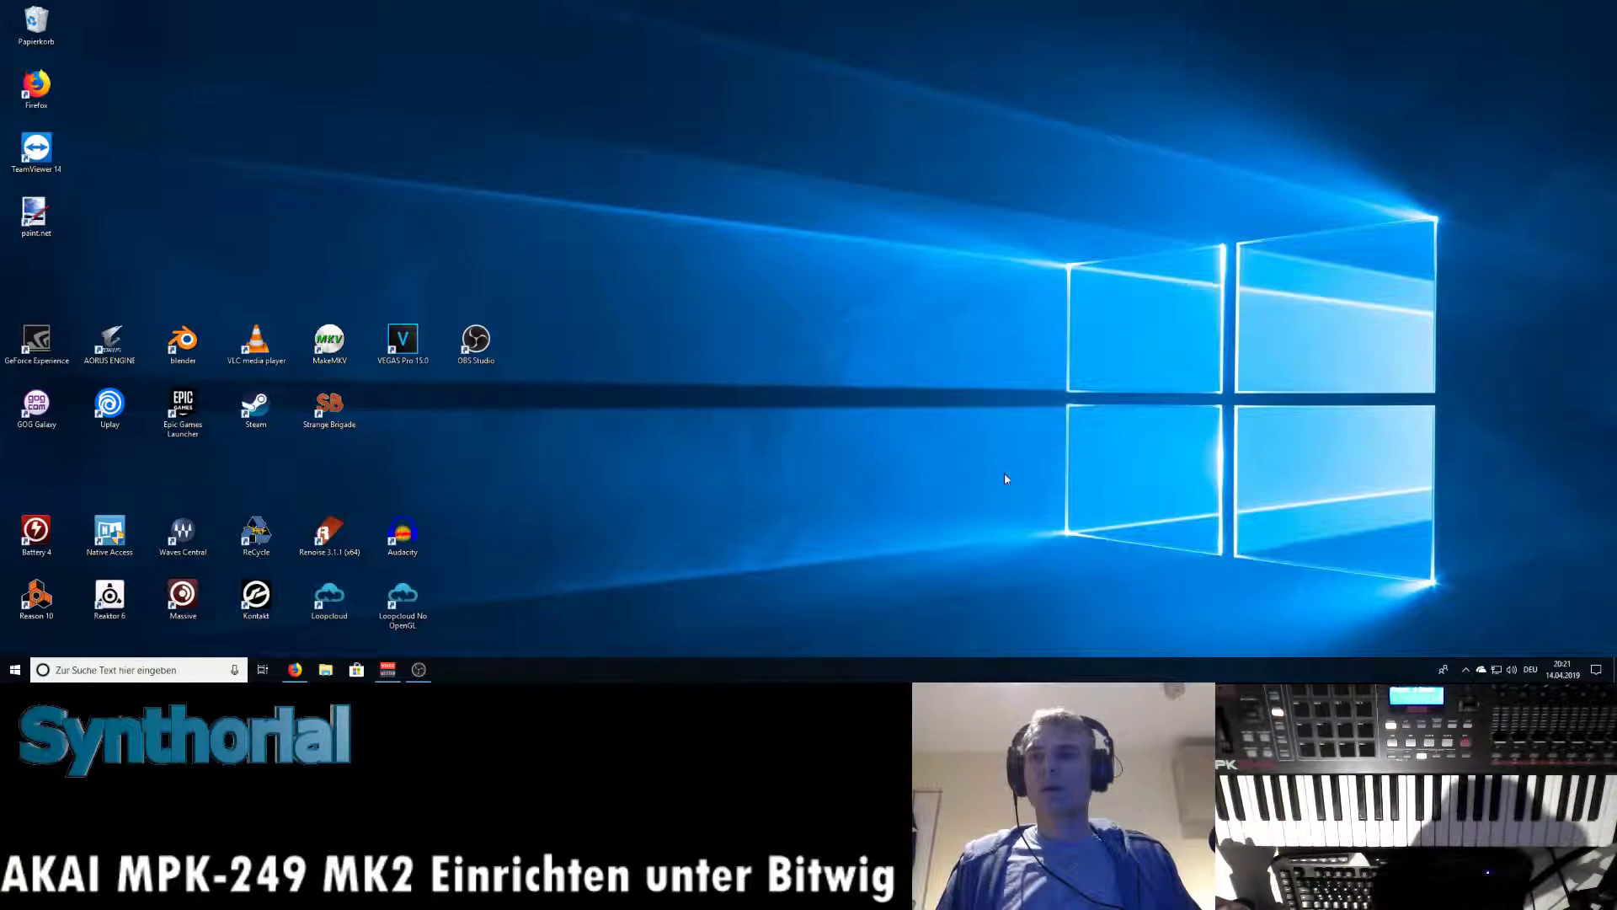
Launch Bitwig Studio and remove the Akai MPK49 entry from the controller settings, keeping only the Akai MPK249.
{"action": "left_click", "coordinate": [14, 670]}
{"action": "left_click", "coordinate": [253, 529]}
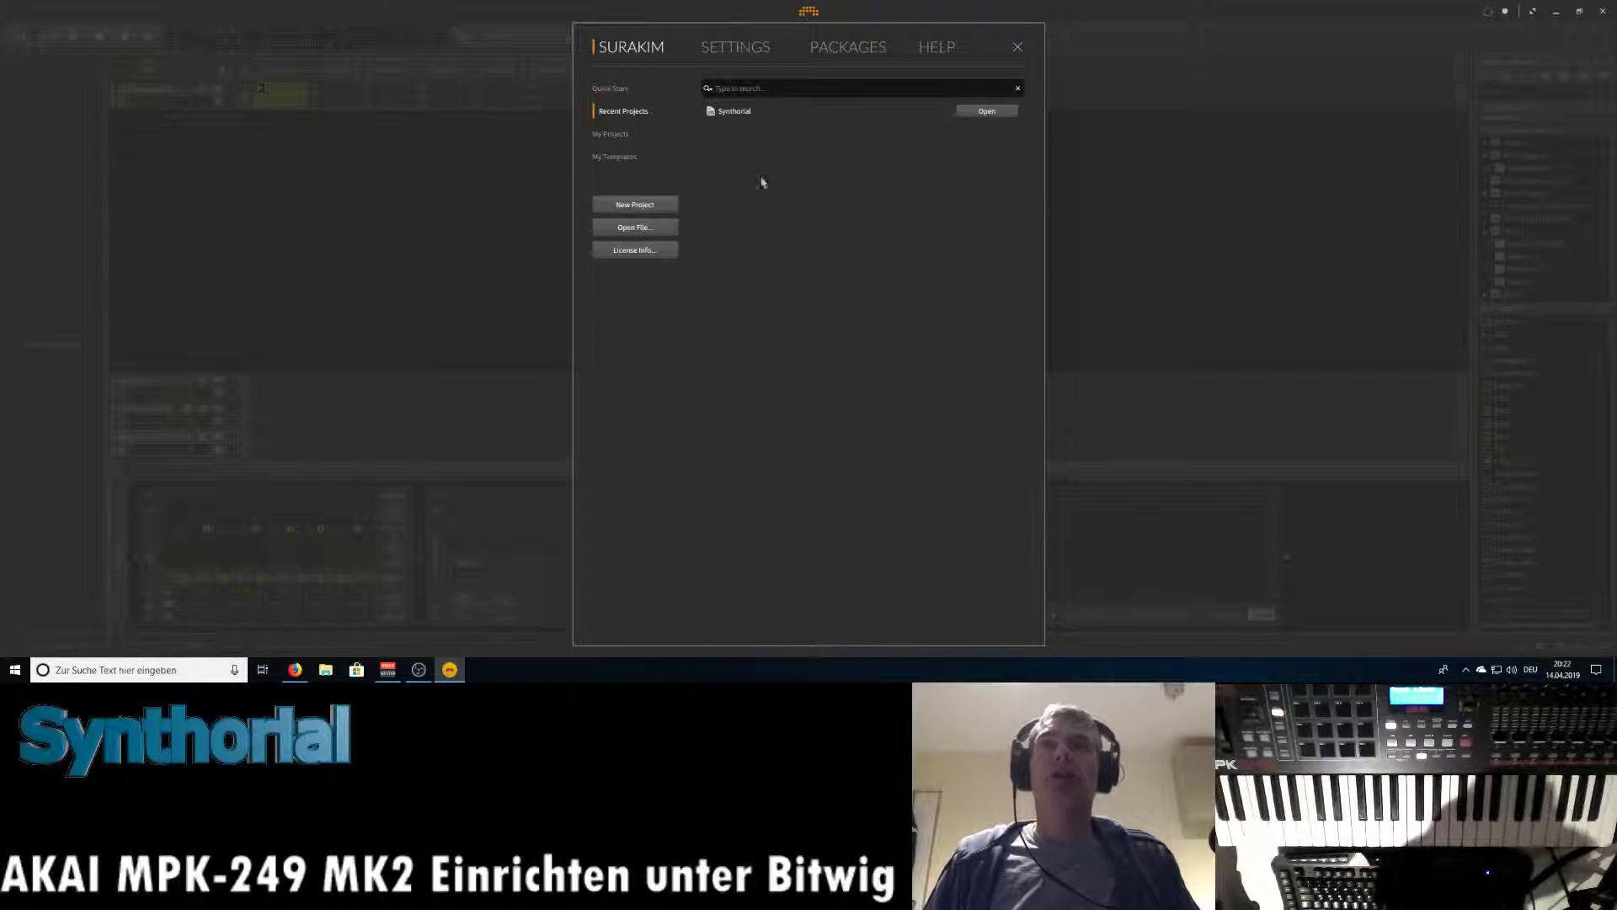
{"action": "left_click", "coordinate": [713, 49]}
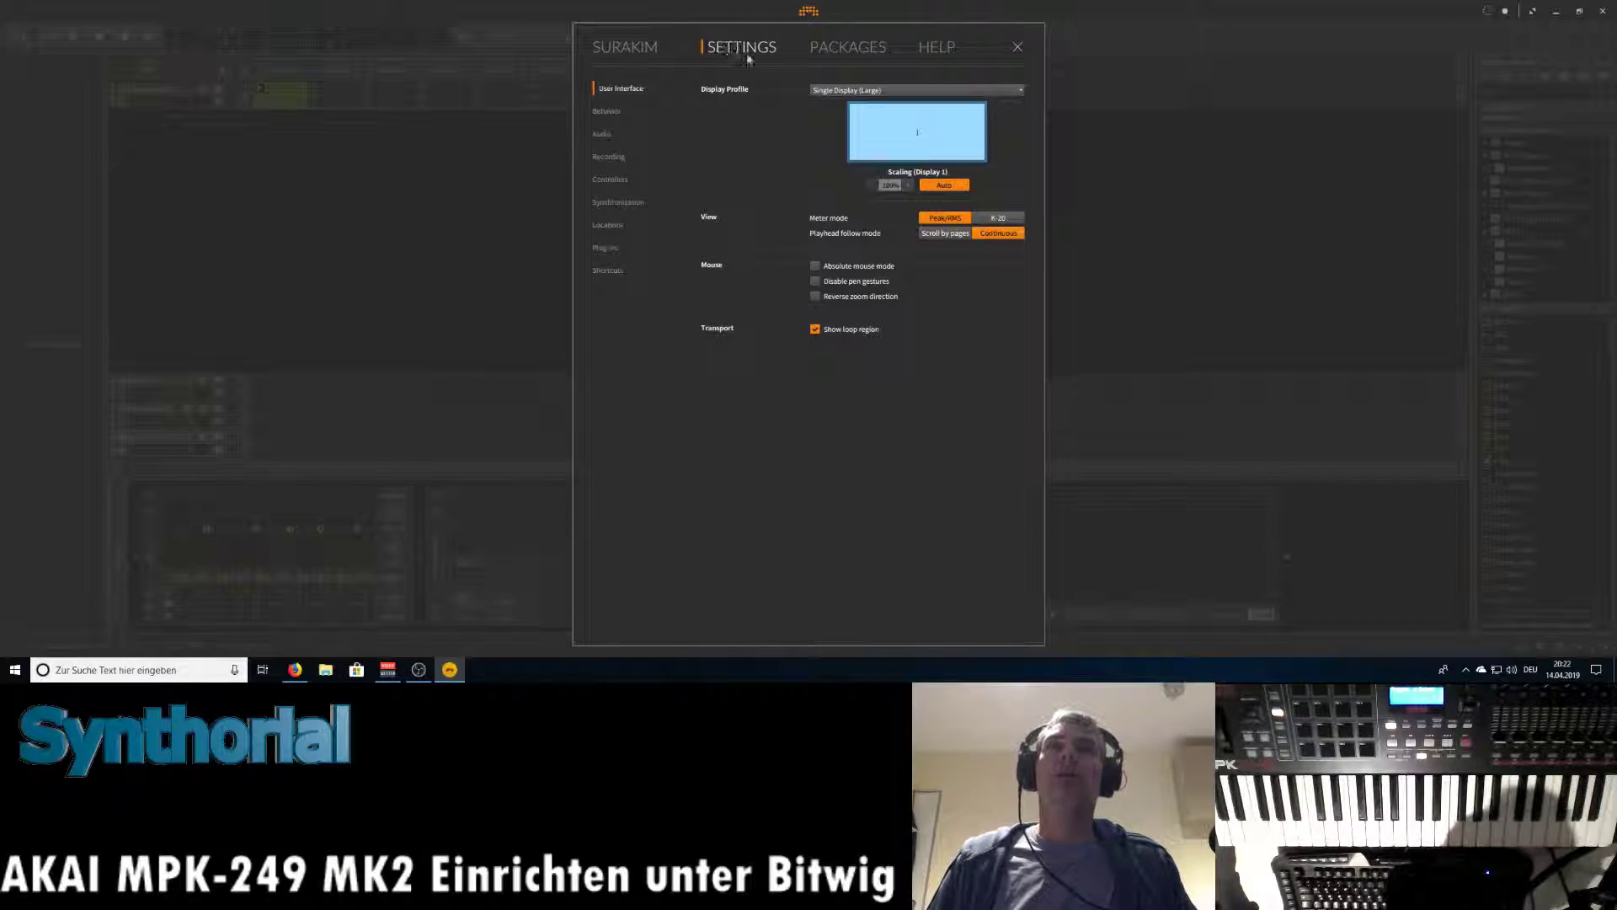
{"action": "left_click", "coordinate": [610, 180]}
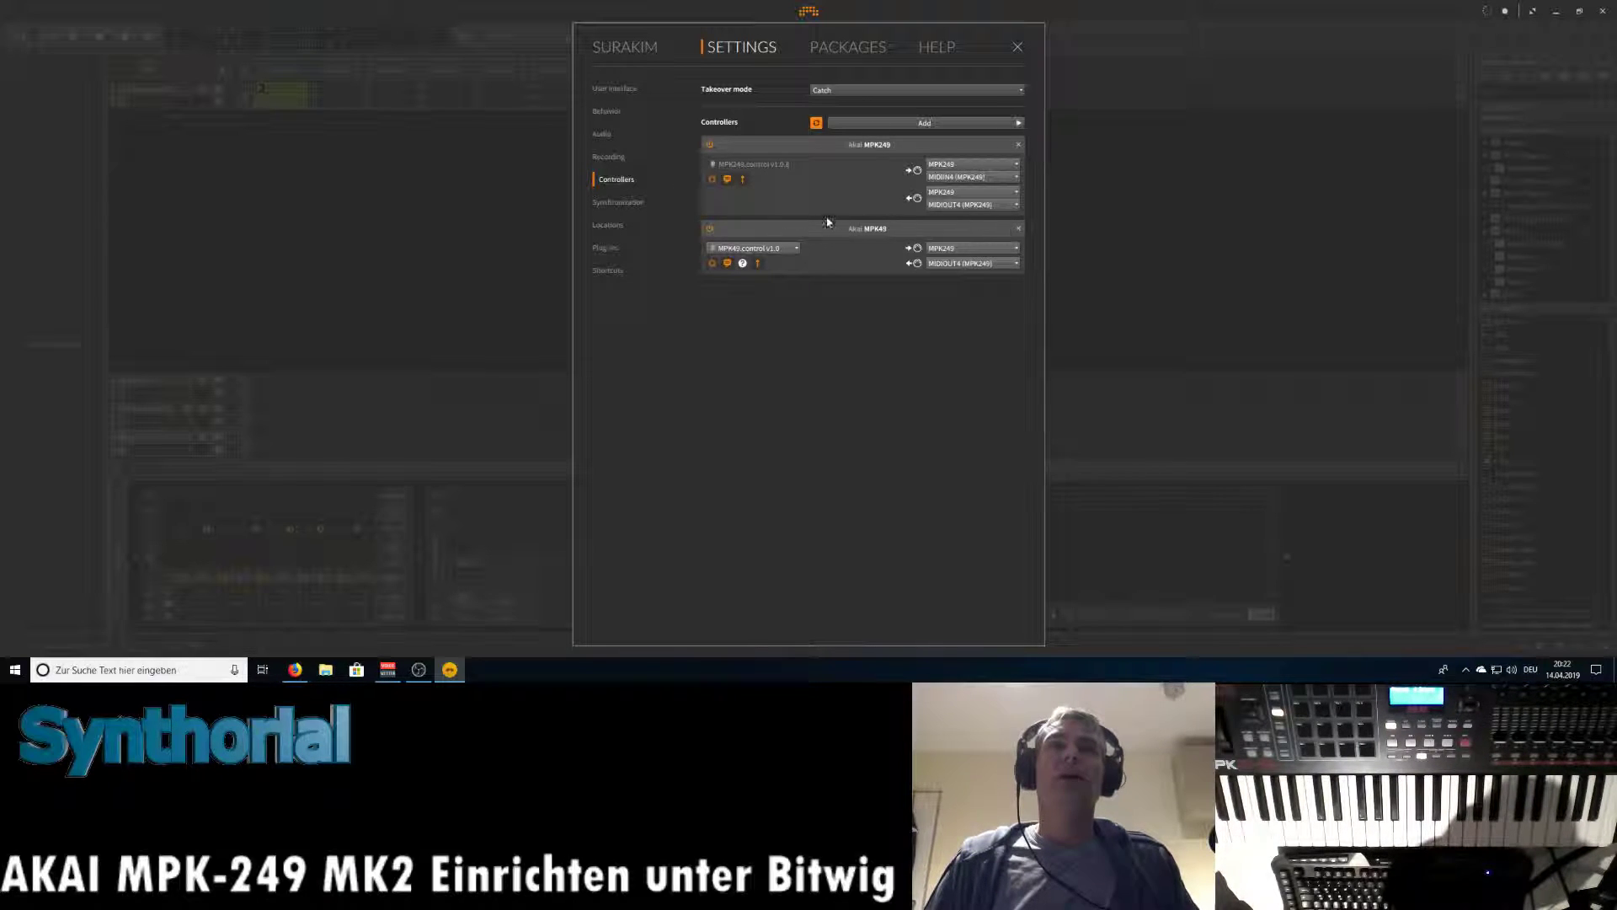
{"action": "left_click", "coordinate": [1018, 229]}
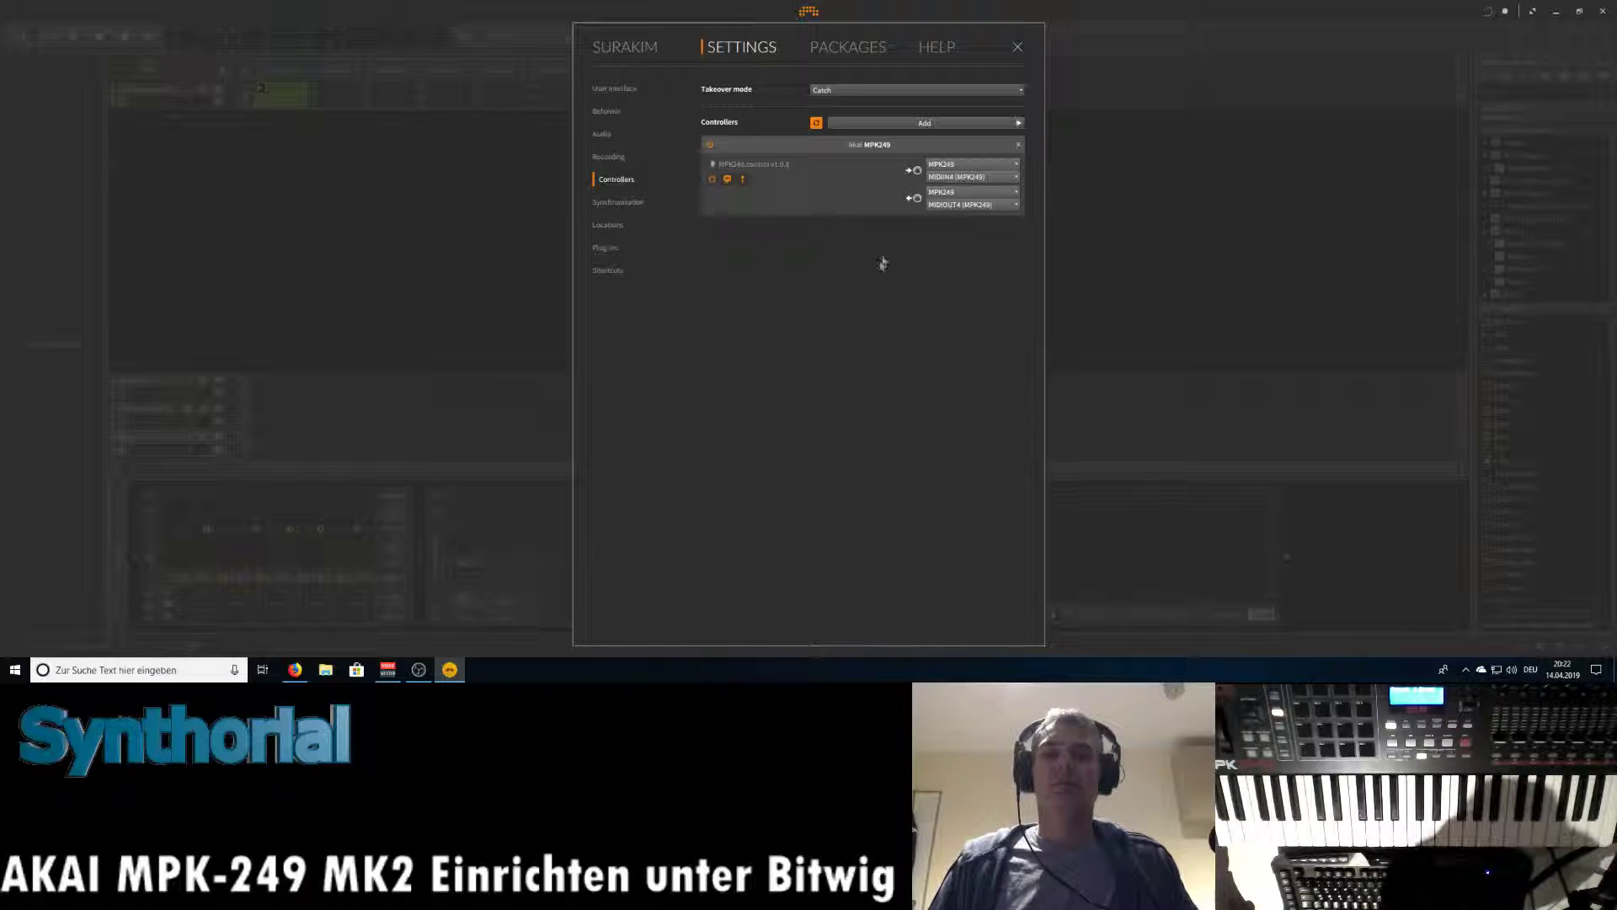
{"action": "left_click", "coordinate": [1017, 48]}
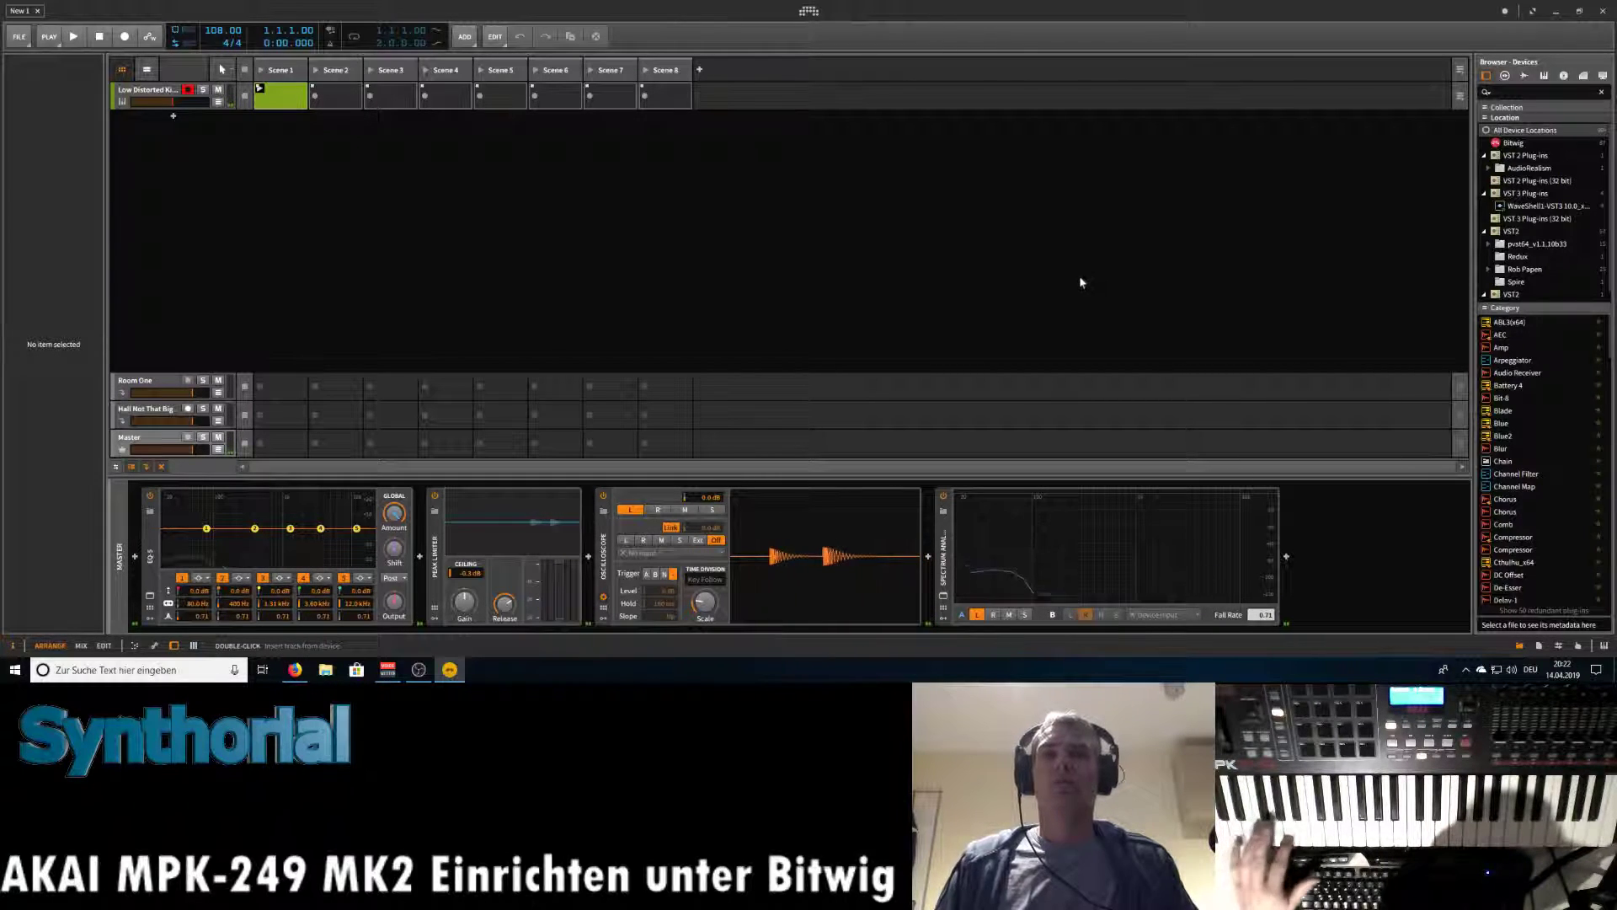
Restart the Akai MPK249 controller by disabling and re-enabling it in the controller settings, and return to the project.
{"action": "left_click", "coordinate": [815, 12]}
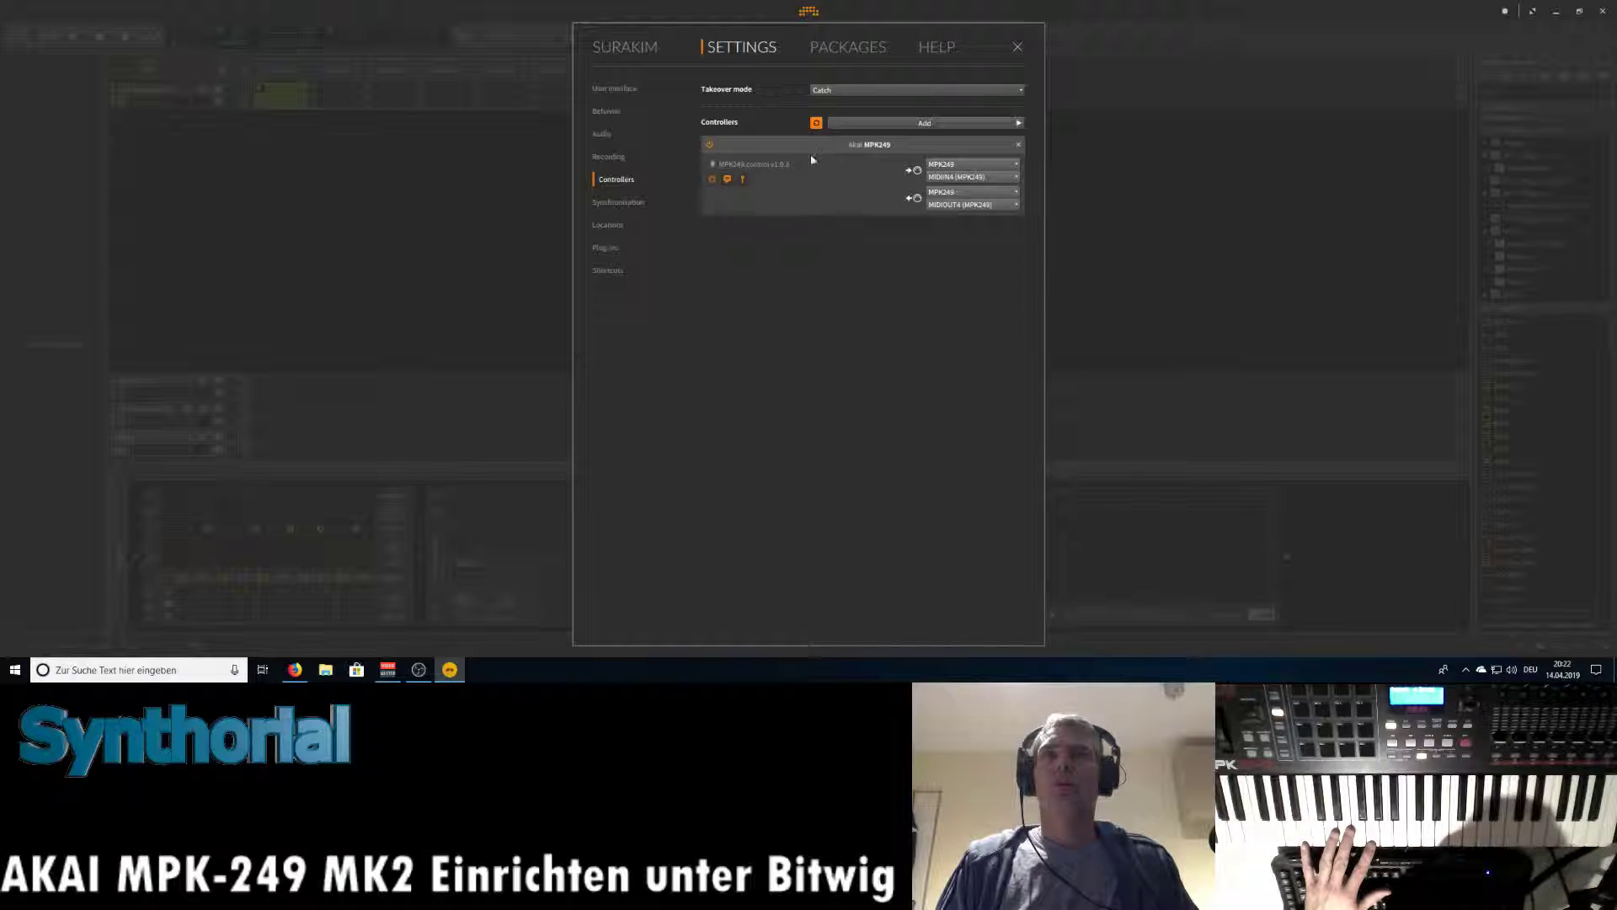
{"action": "left_click", "coordinate": [709, 147]}
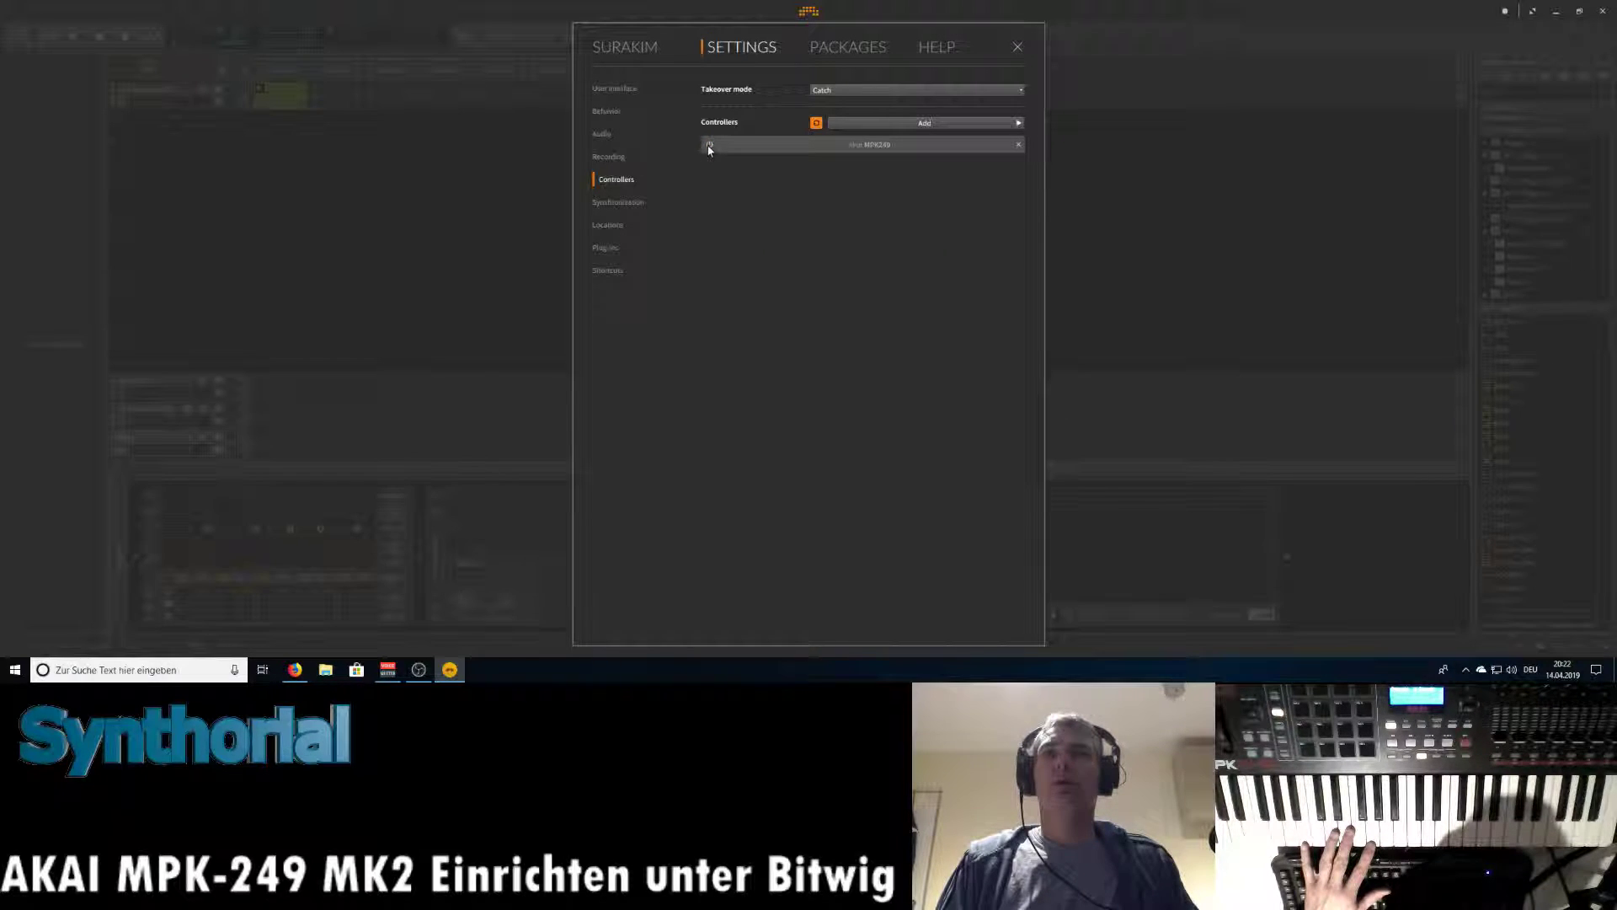
{"action": "left_click", "coordinate": [709, 146]}
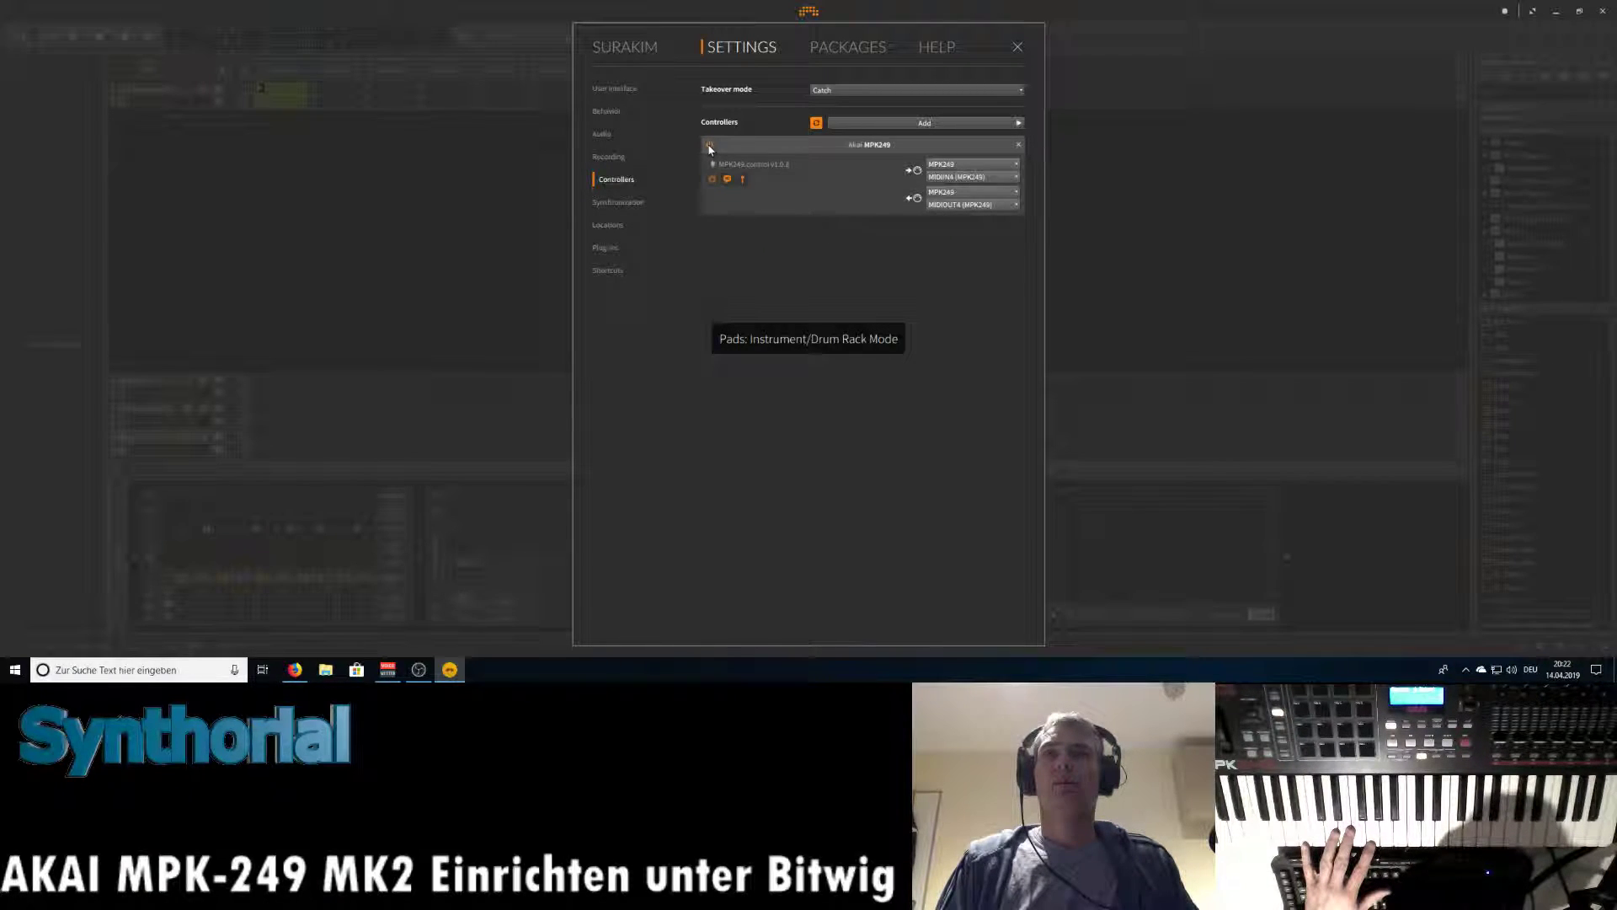
{"action": "left_click", "coordinate": [1011, 49]}
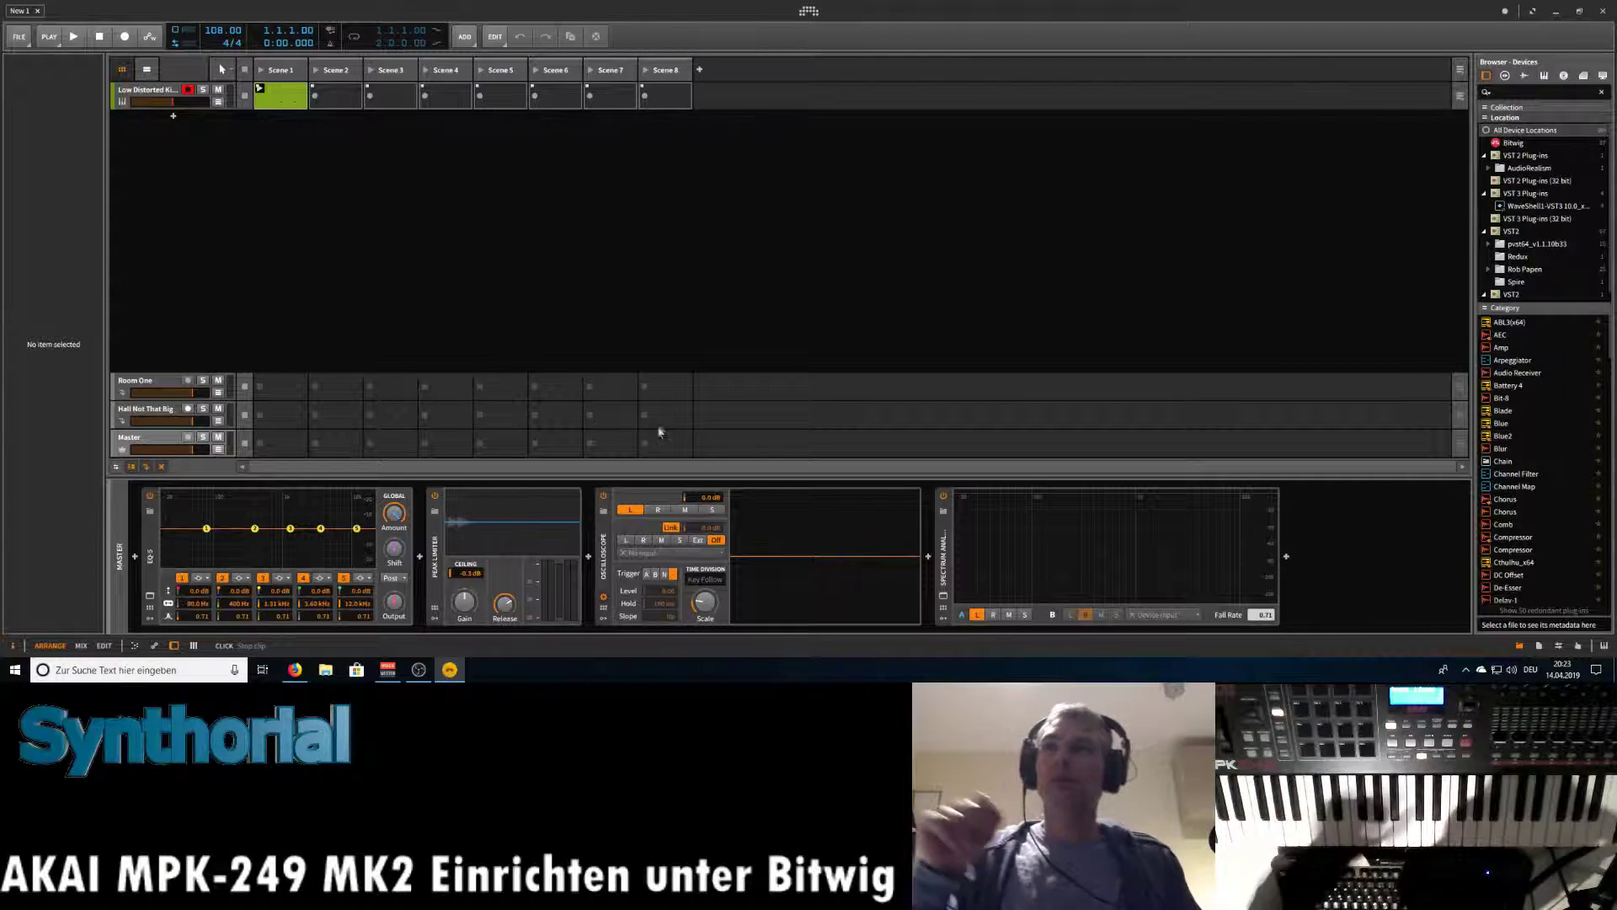
Add an instrument track with a Drum Machine device and load the Deep House Kit 1 preset into it.
{"action": "left_click", "coordinate": [173, 116]}
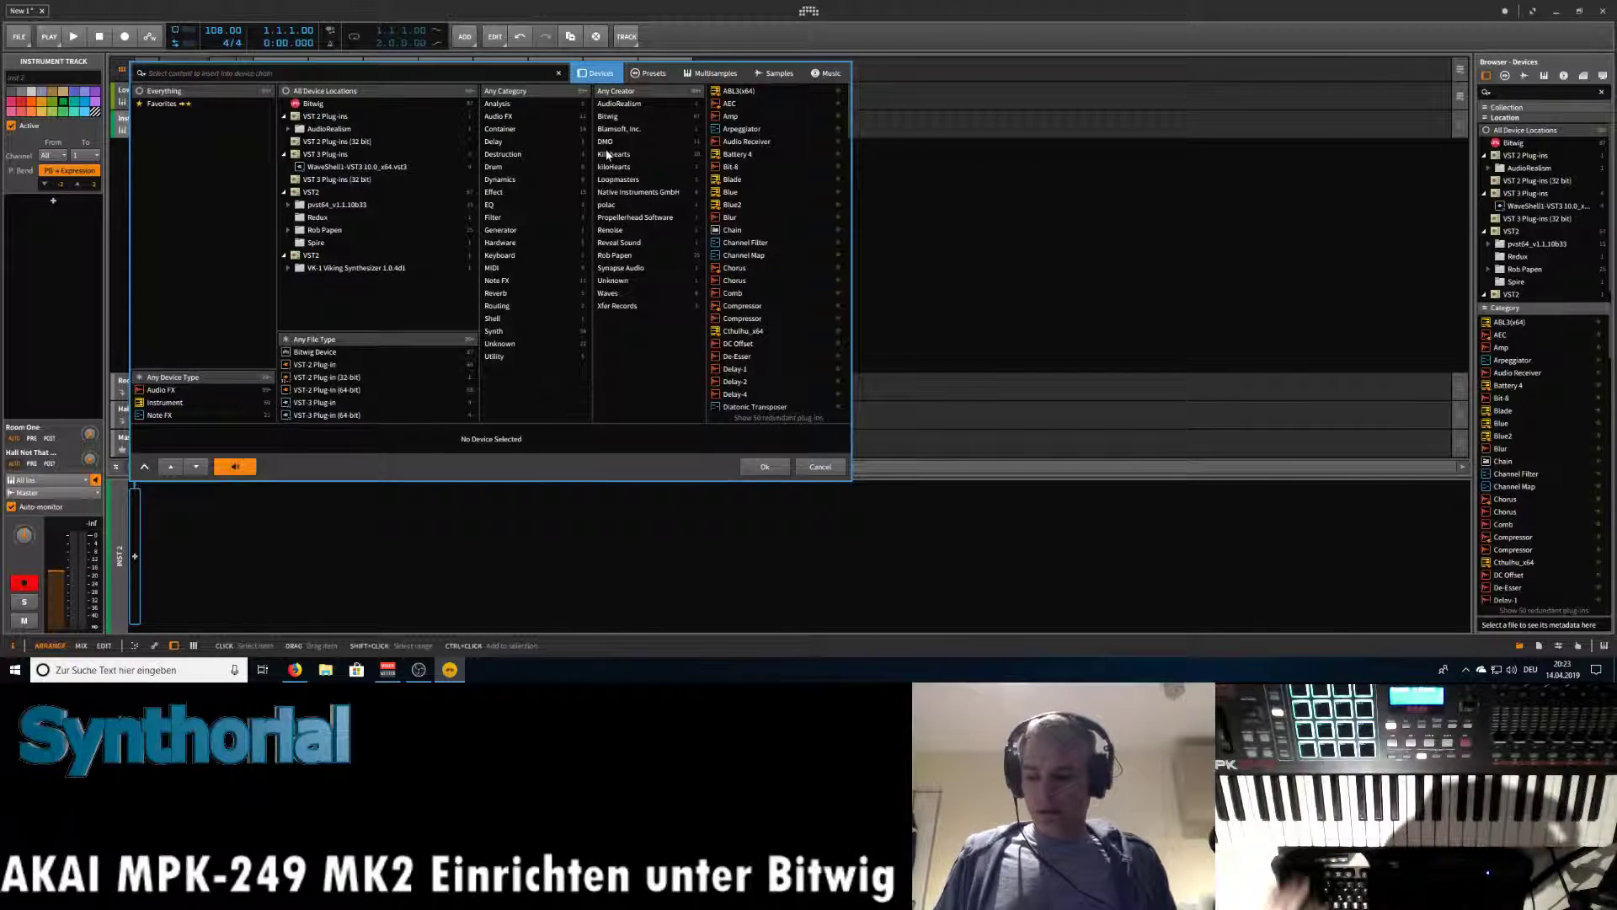
{"action": "type", "text": "drum"}
{"action": "key", "text": "Return"}
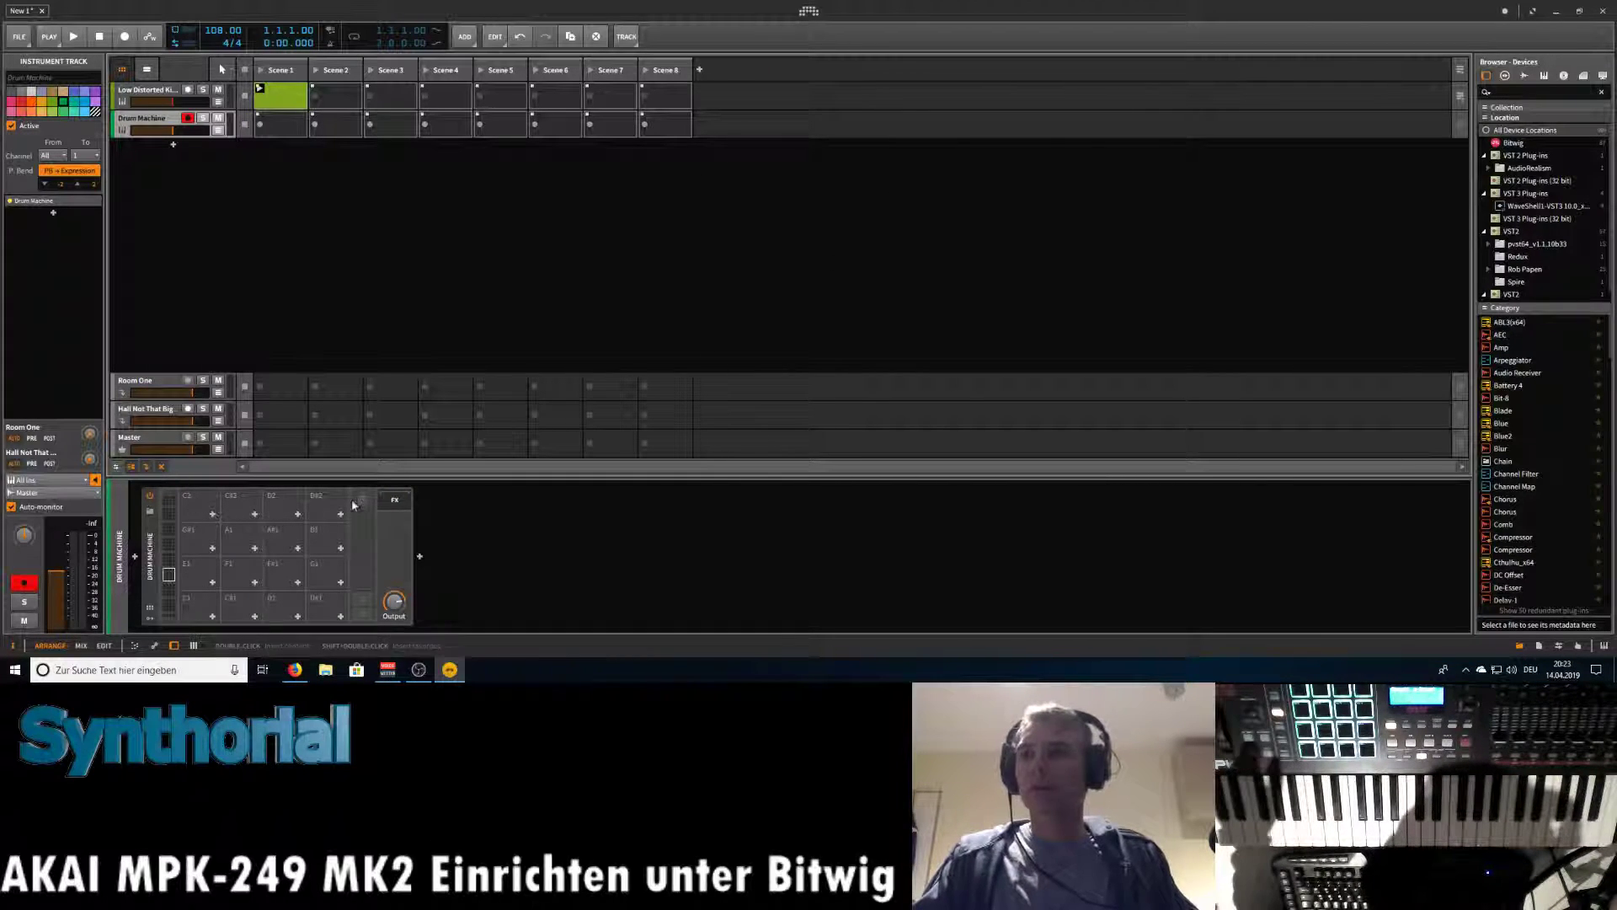
{"action": "left_click", "coordinate": [143, 547]}
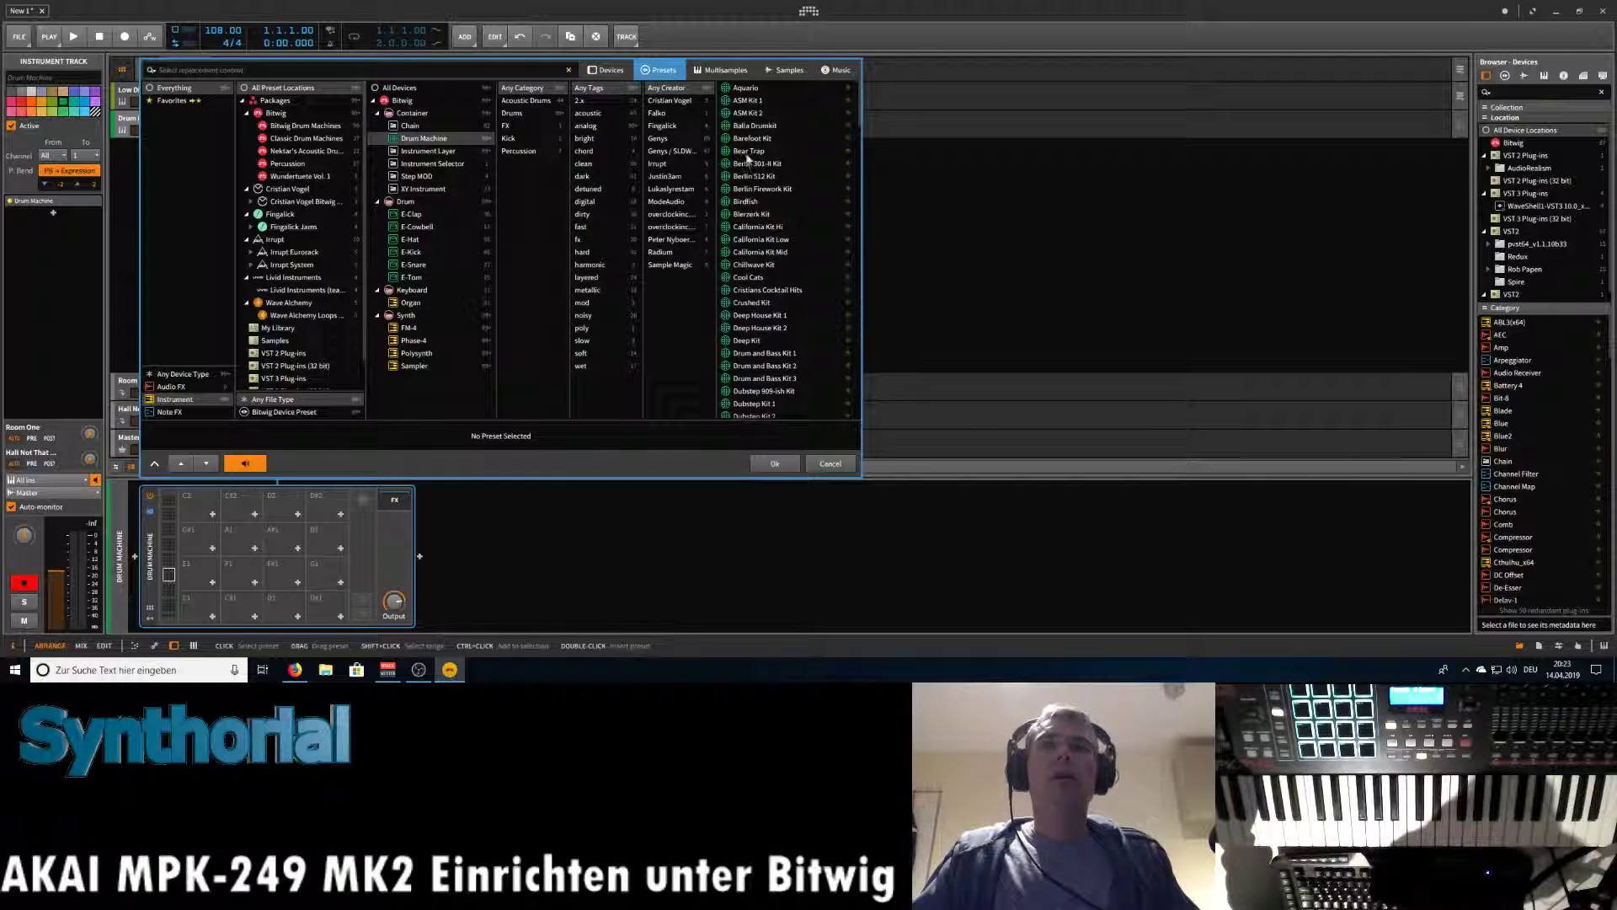
{"action": "left_click", "coordinate": [754, 315]}
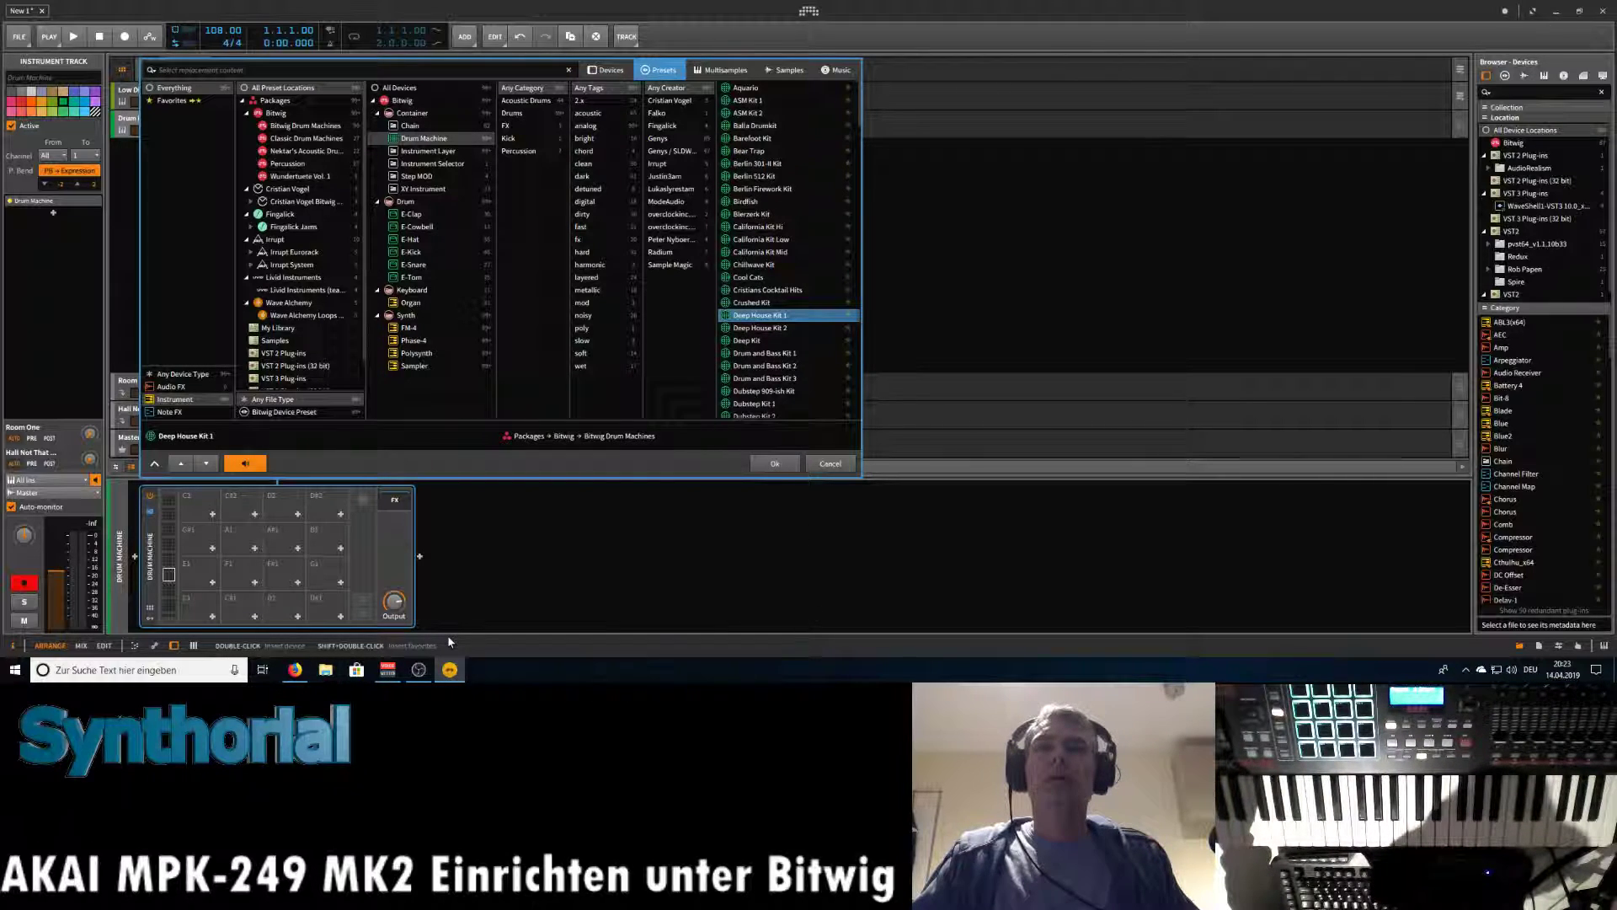
{"action": "left_click", "coordinate": [774, 464]}
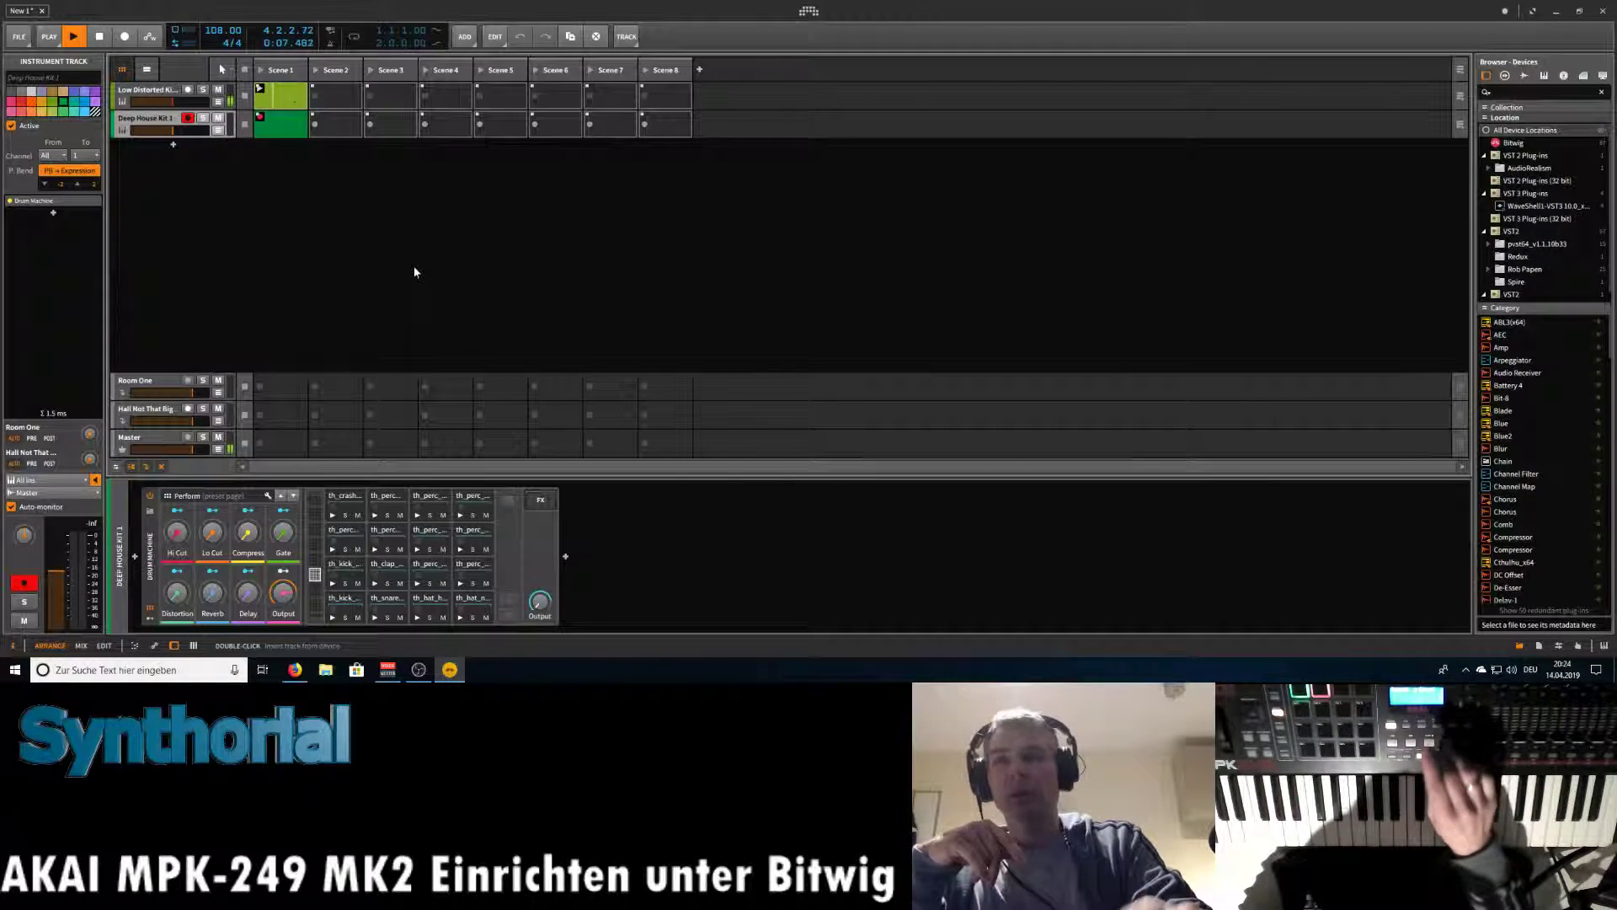
Stop playback and delete the recorded Scene 1 clip from the Deep House Kit 1 track.
{"action": "key", "text": "space"}
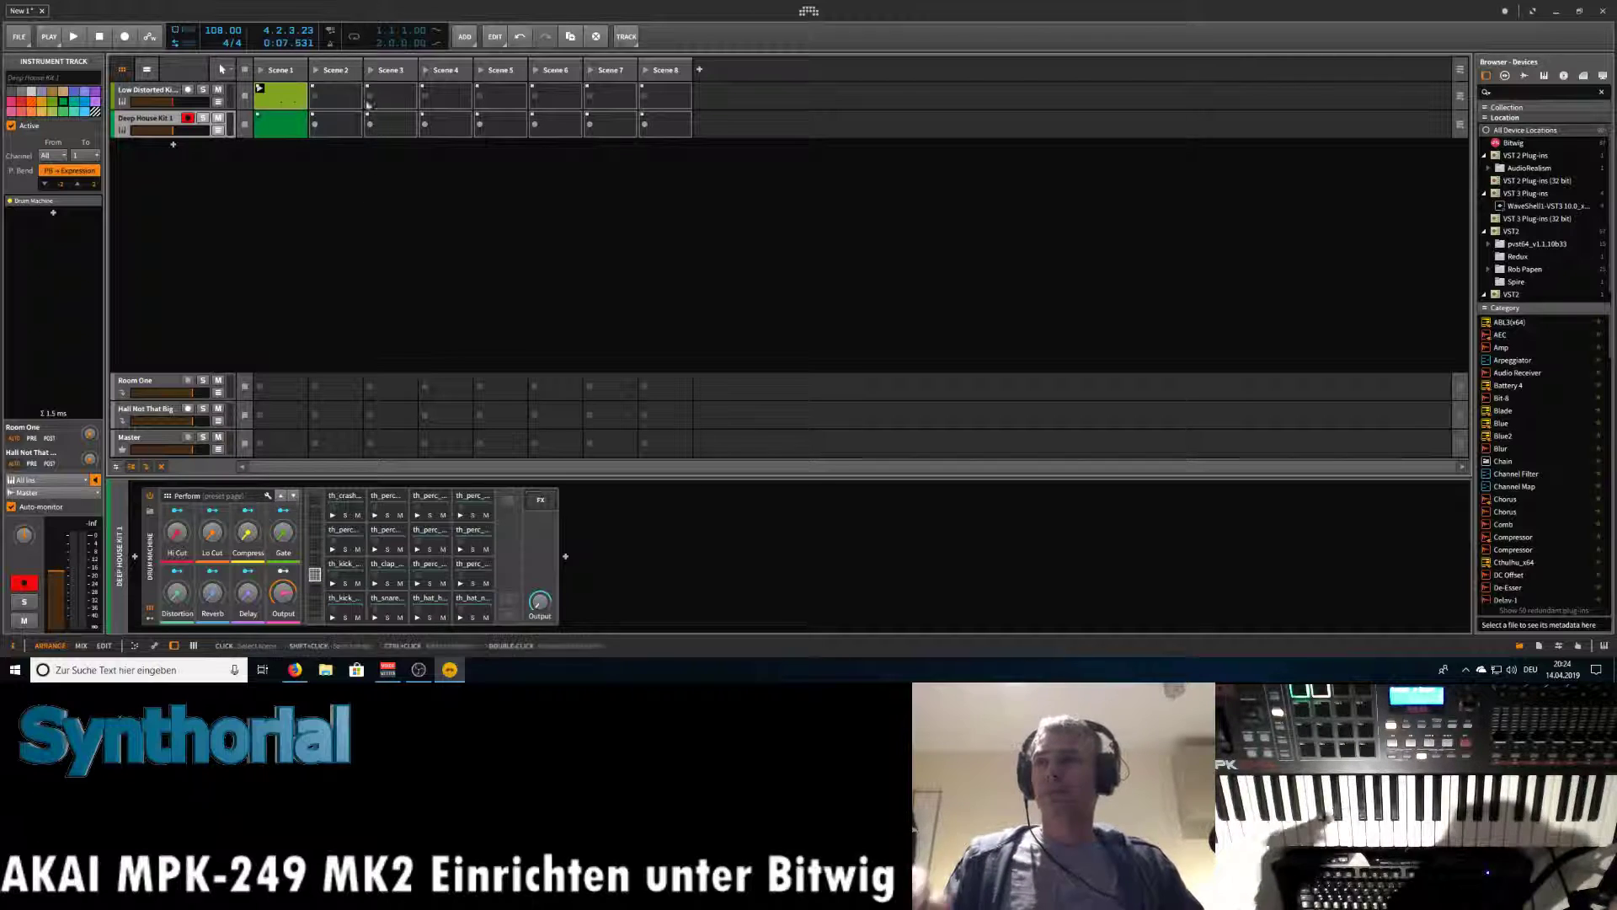
{"action": "left_click", "coordinate": [281, 123]}
{"action": "key", "text": "Delete"}
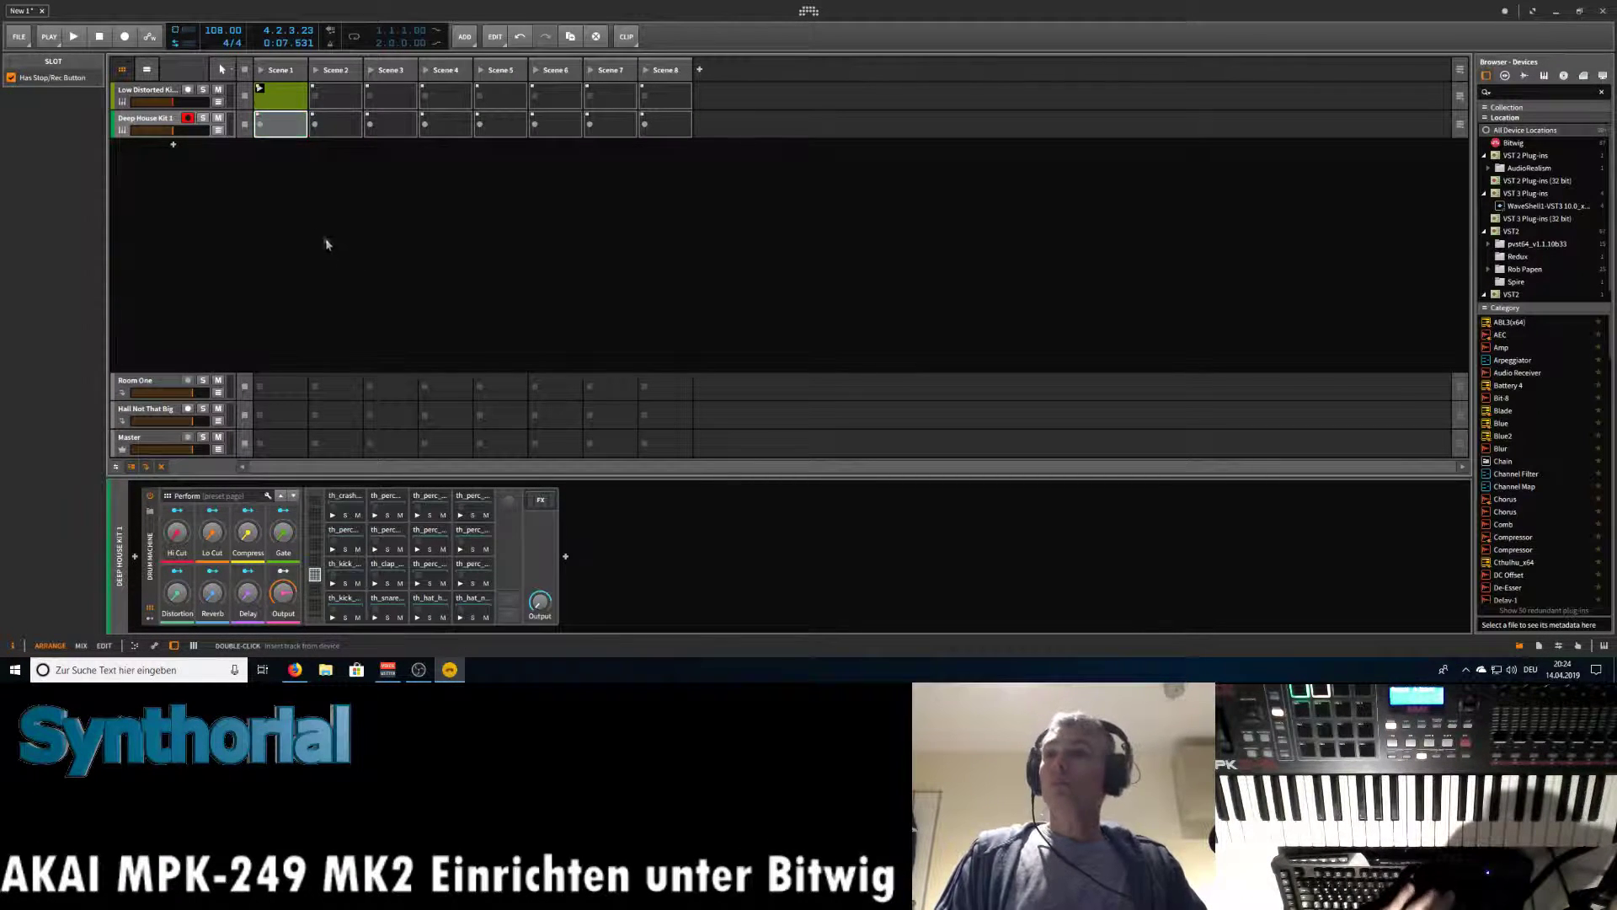
Switch to the Mix view and briefly play the project there.
{"action": "left_click", "coordinate": [80, 646]}
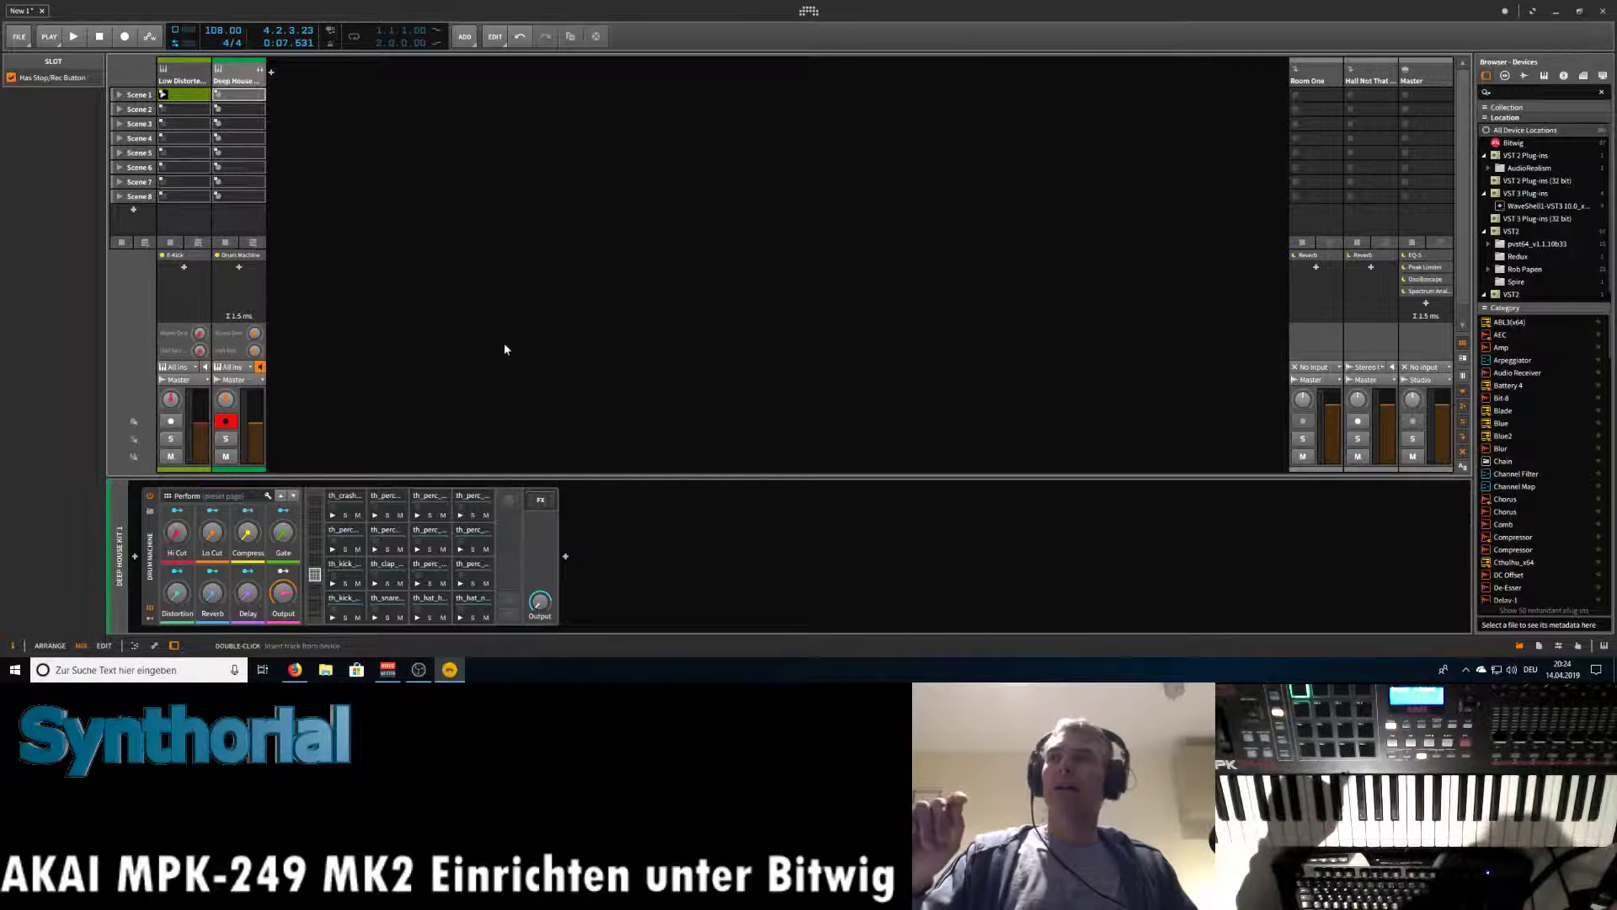
{"action": "key", "text": "space"}
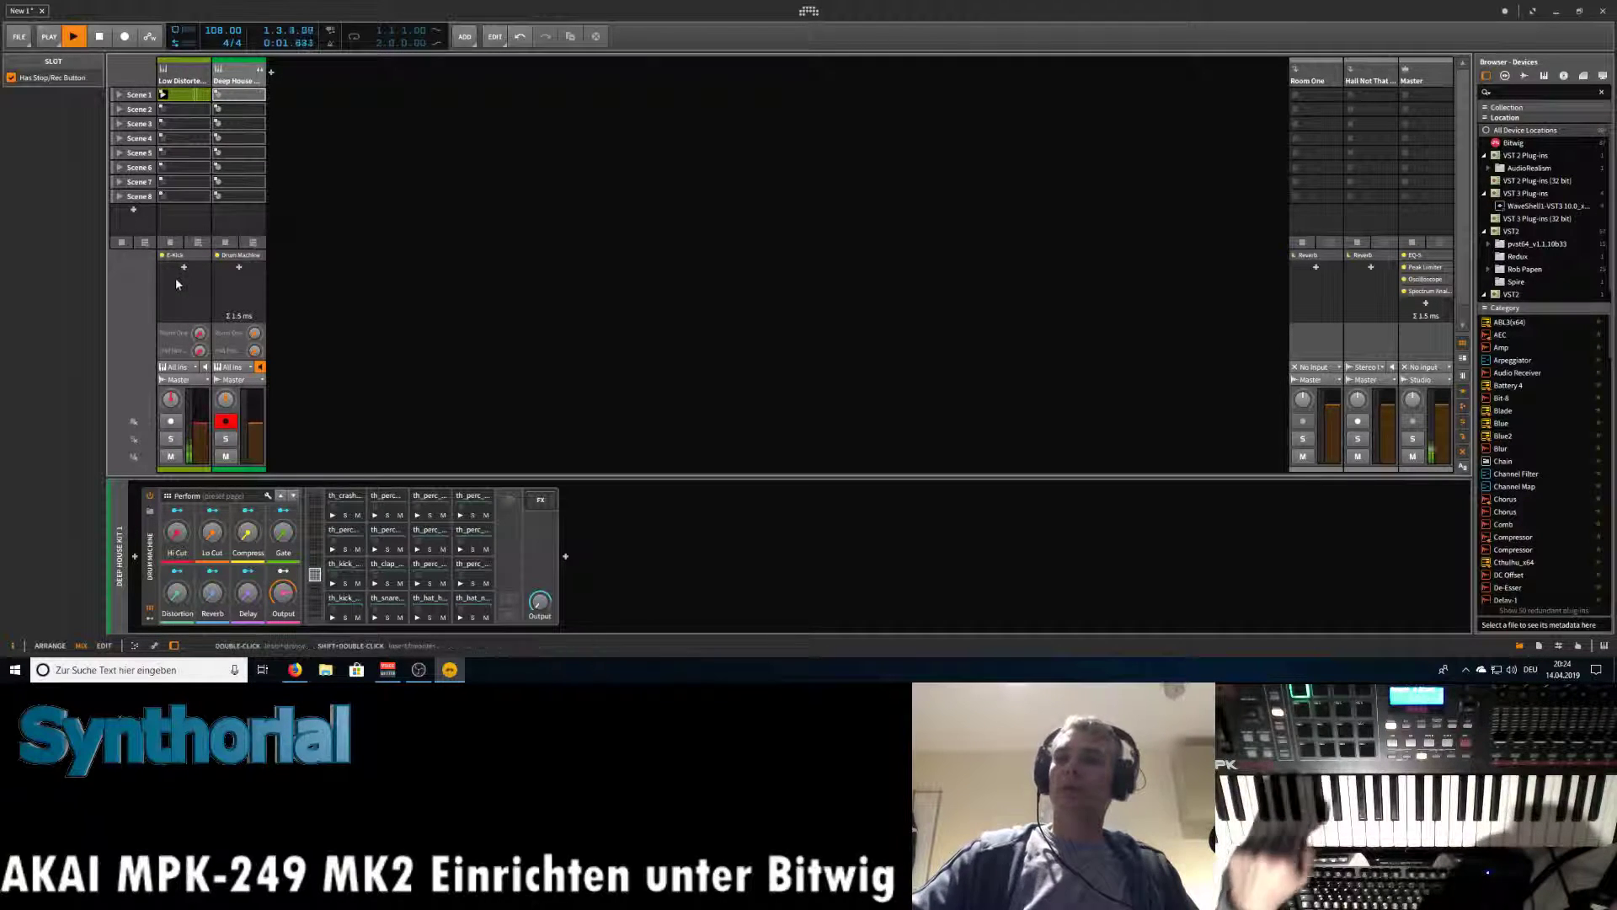
{"action": "key", "text": "space"}
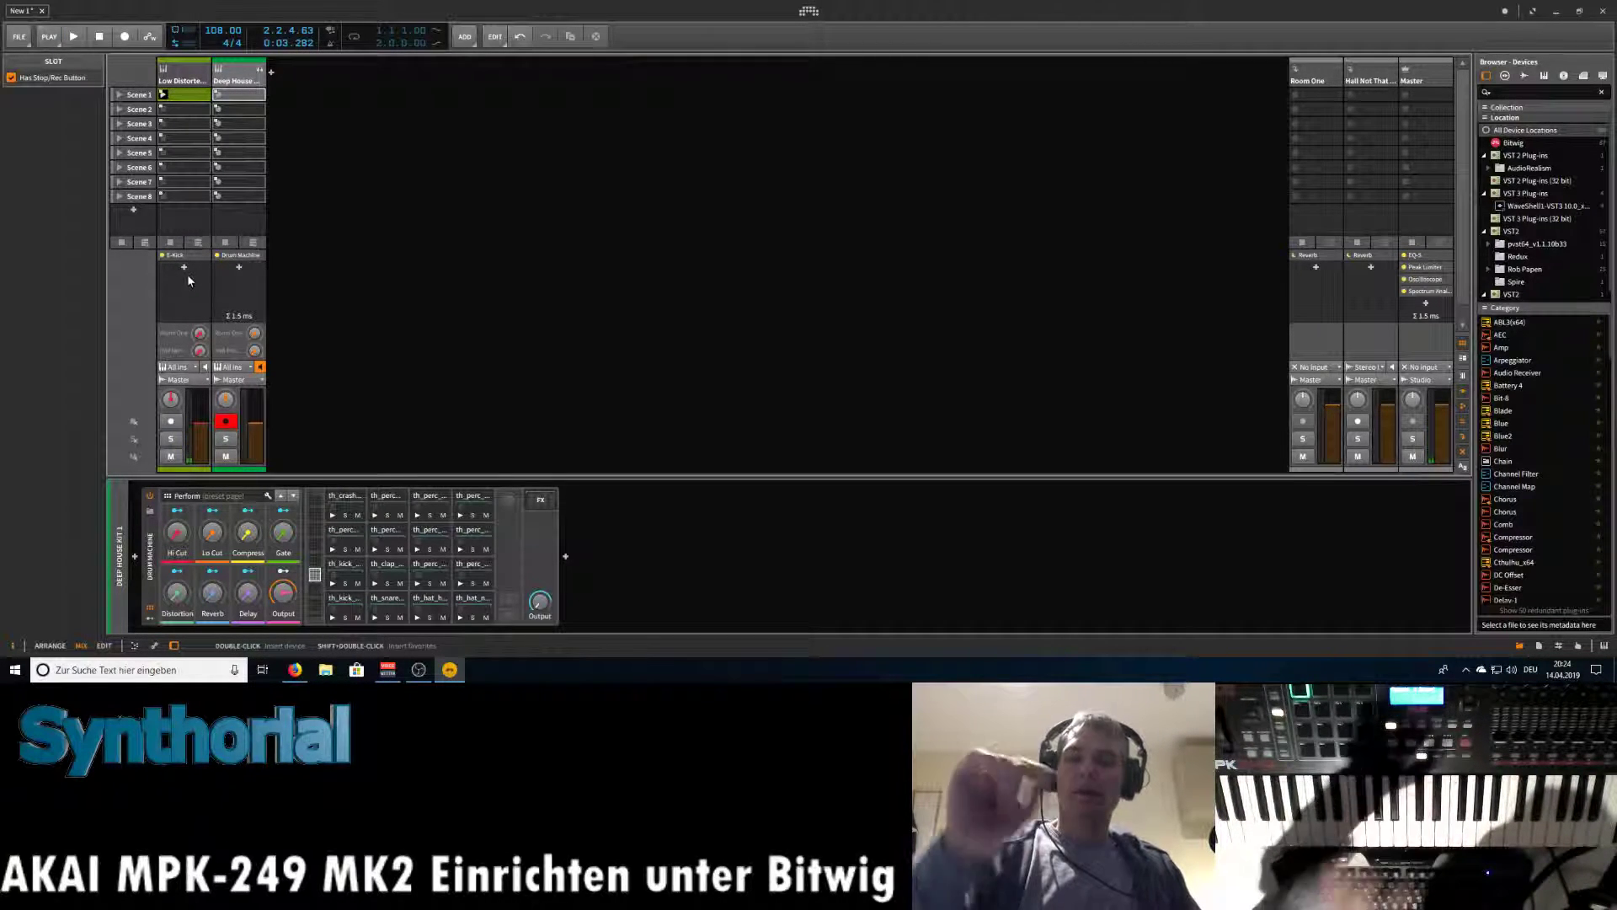
Copy the Low Distorted Kick track's Scene 1 clip to Scene 2 and move the copy's second note to 1.1.4.
{"action": "double_click", "coordinate": [188, 108]}
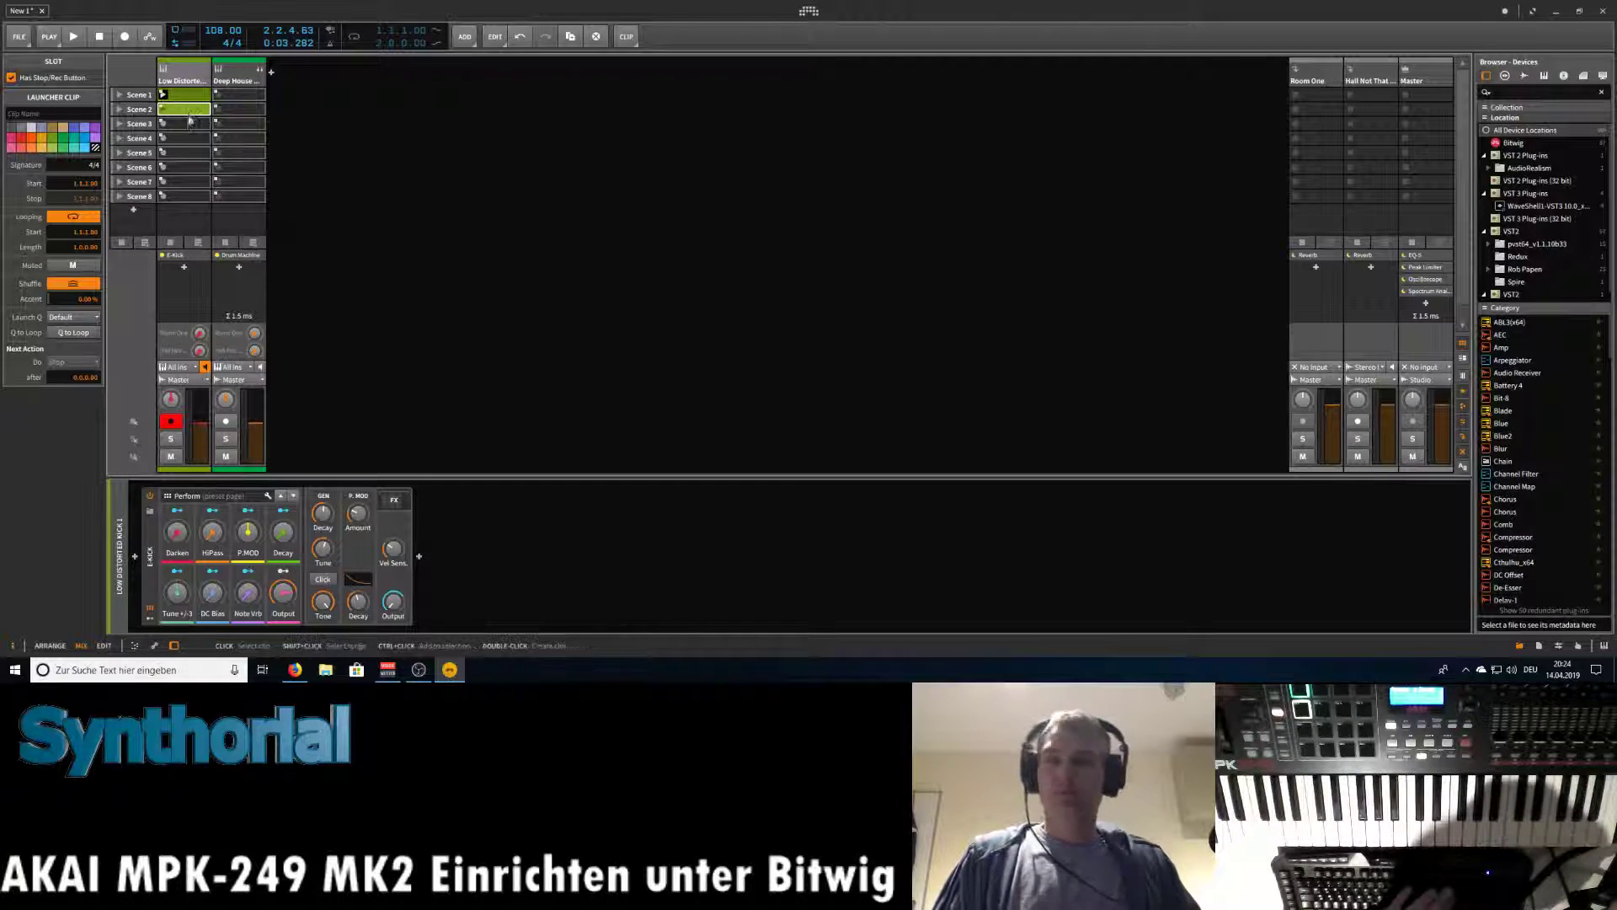
{"action": "key", "text": "Delete"}
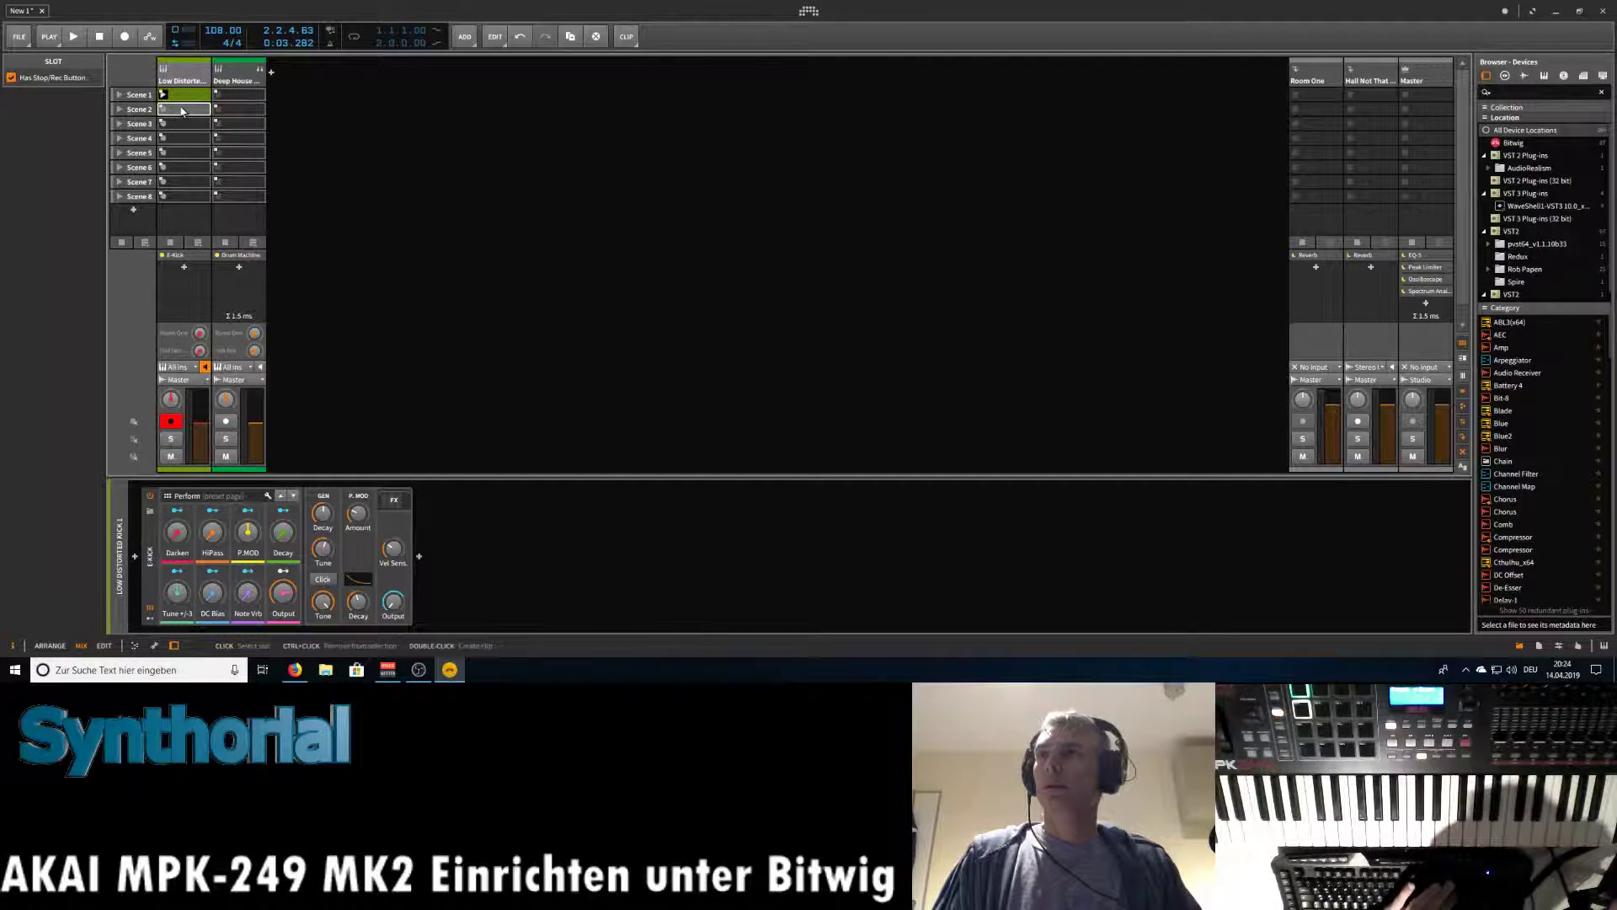
{"action": "left_click", "coordinate": [182, 95]}
{"action": "left_click_drag", "start_coordinate": [182, 95], "coordinate": [180, 107]}
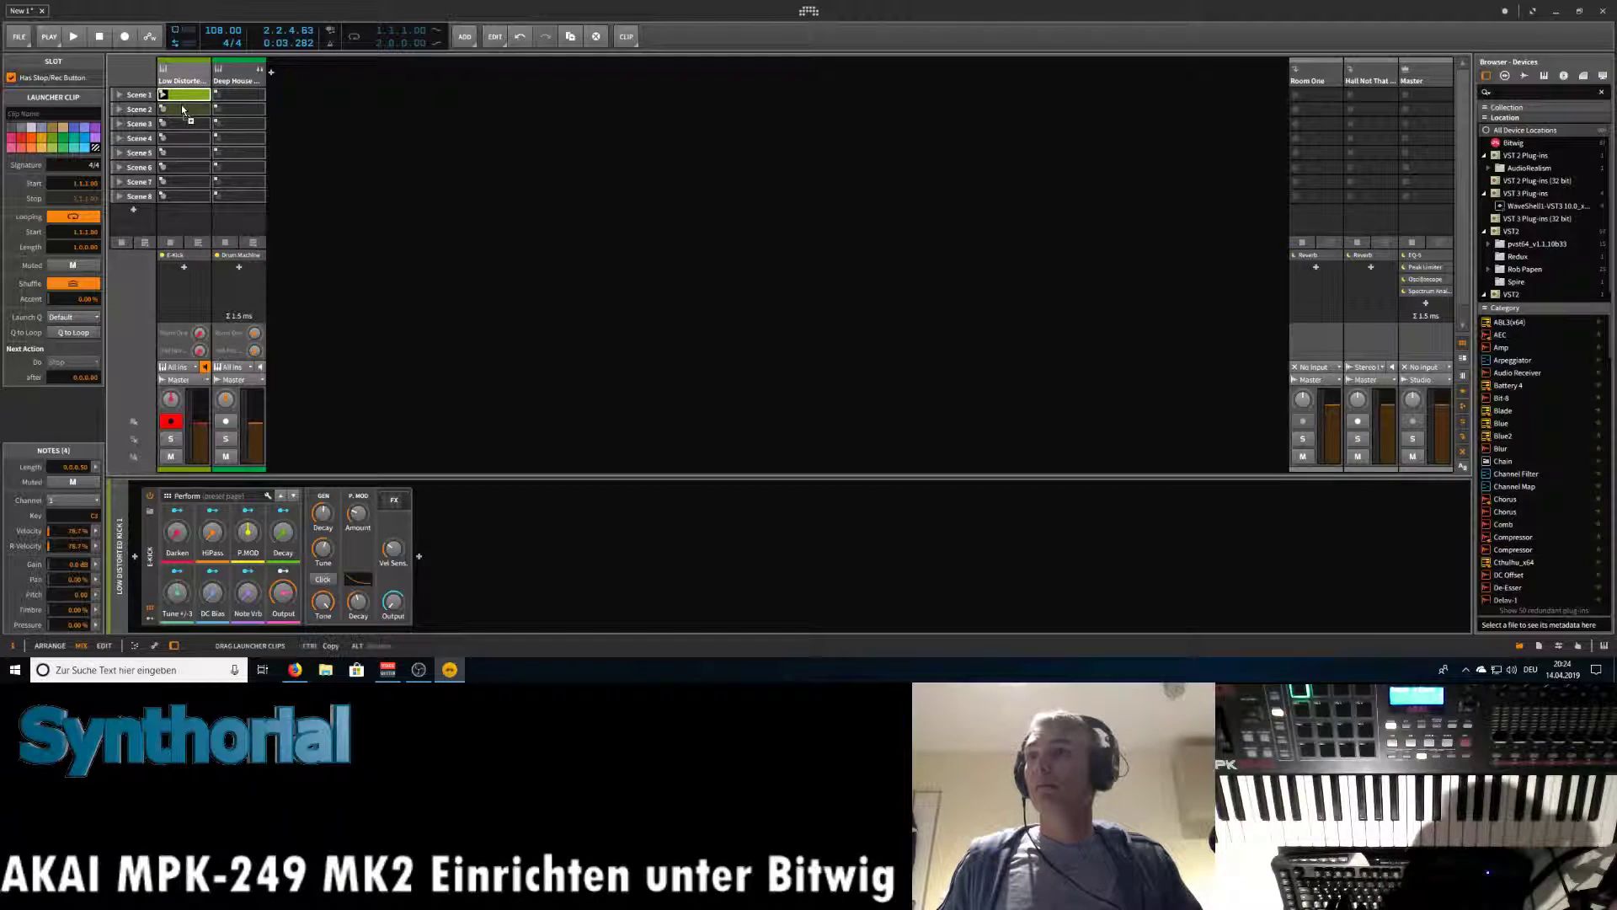
{"action": "double_click", "coordinate": [181, 109]}
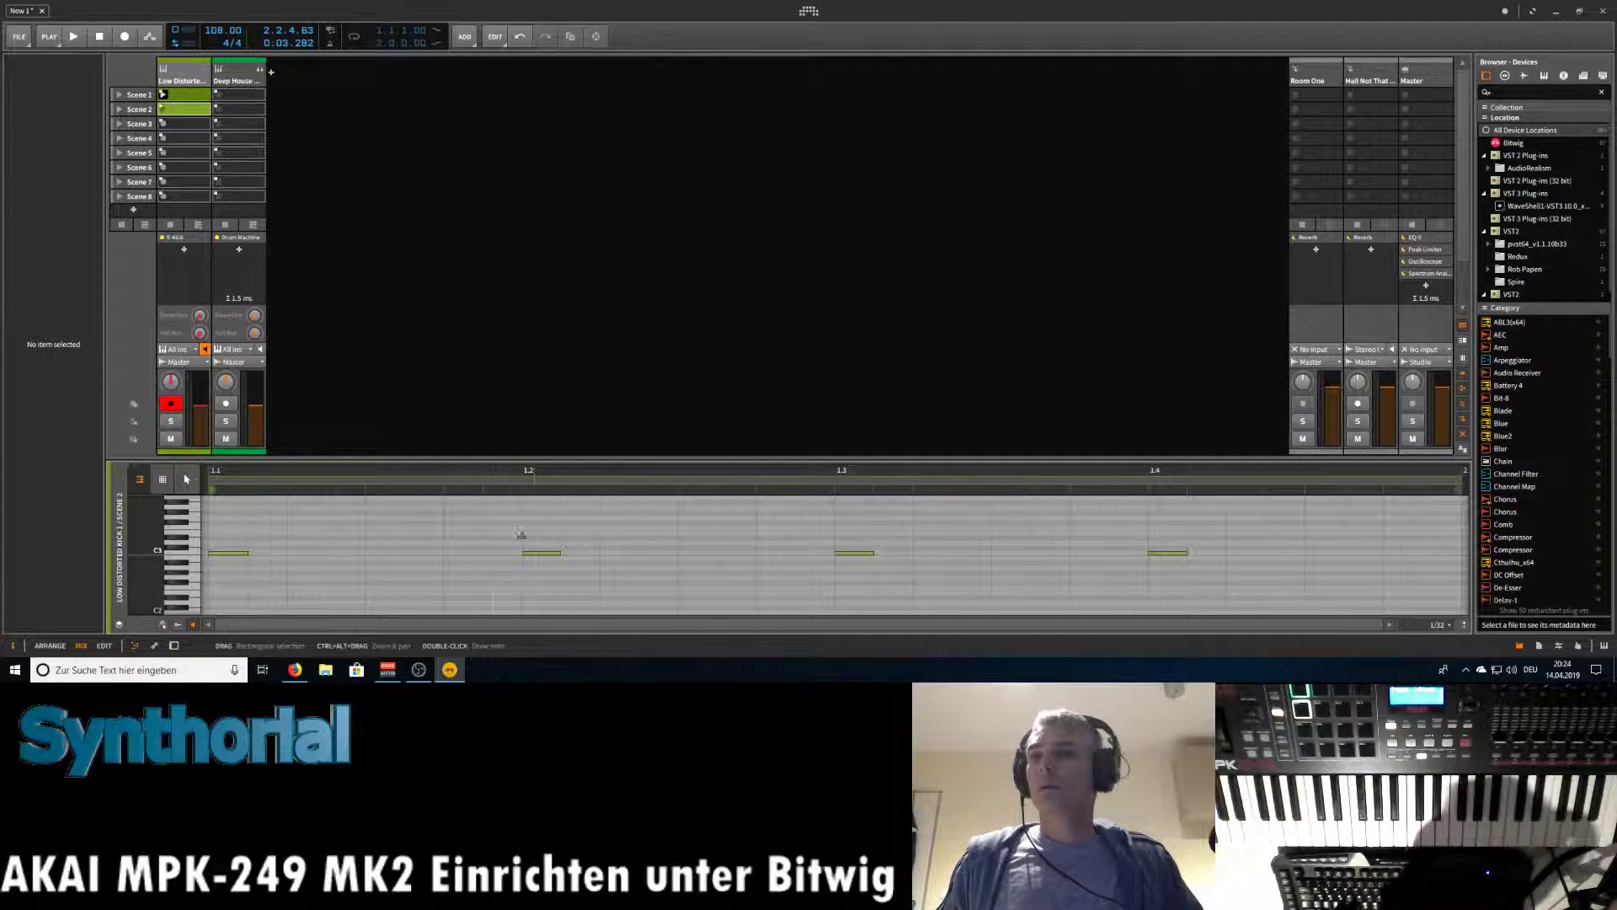
{"action": "left_click_drag", "start_coordinate": [541, 553], "coordinate": [462, 551]}
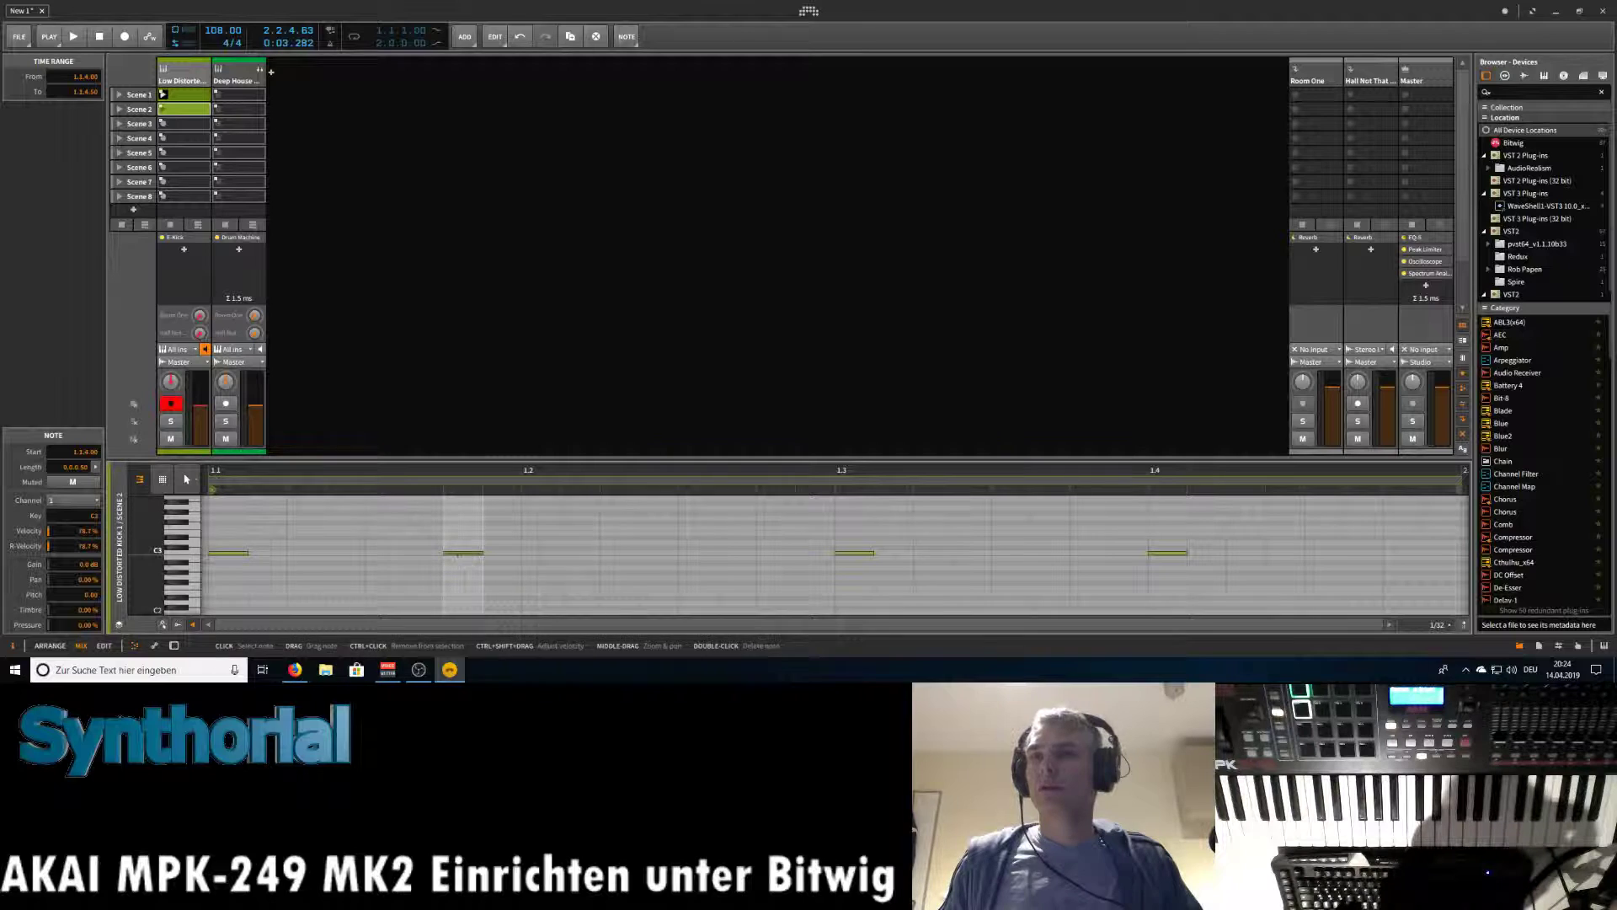
Move the last note of the Low Distorted Kick Scene 2 clip to 1.3.4 and play the project briefly.
{"action": "left_click", "coordinate": [1166, 557]}
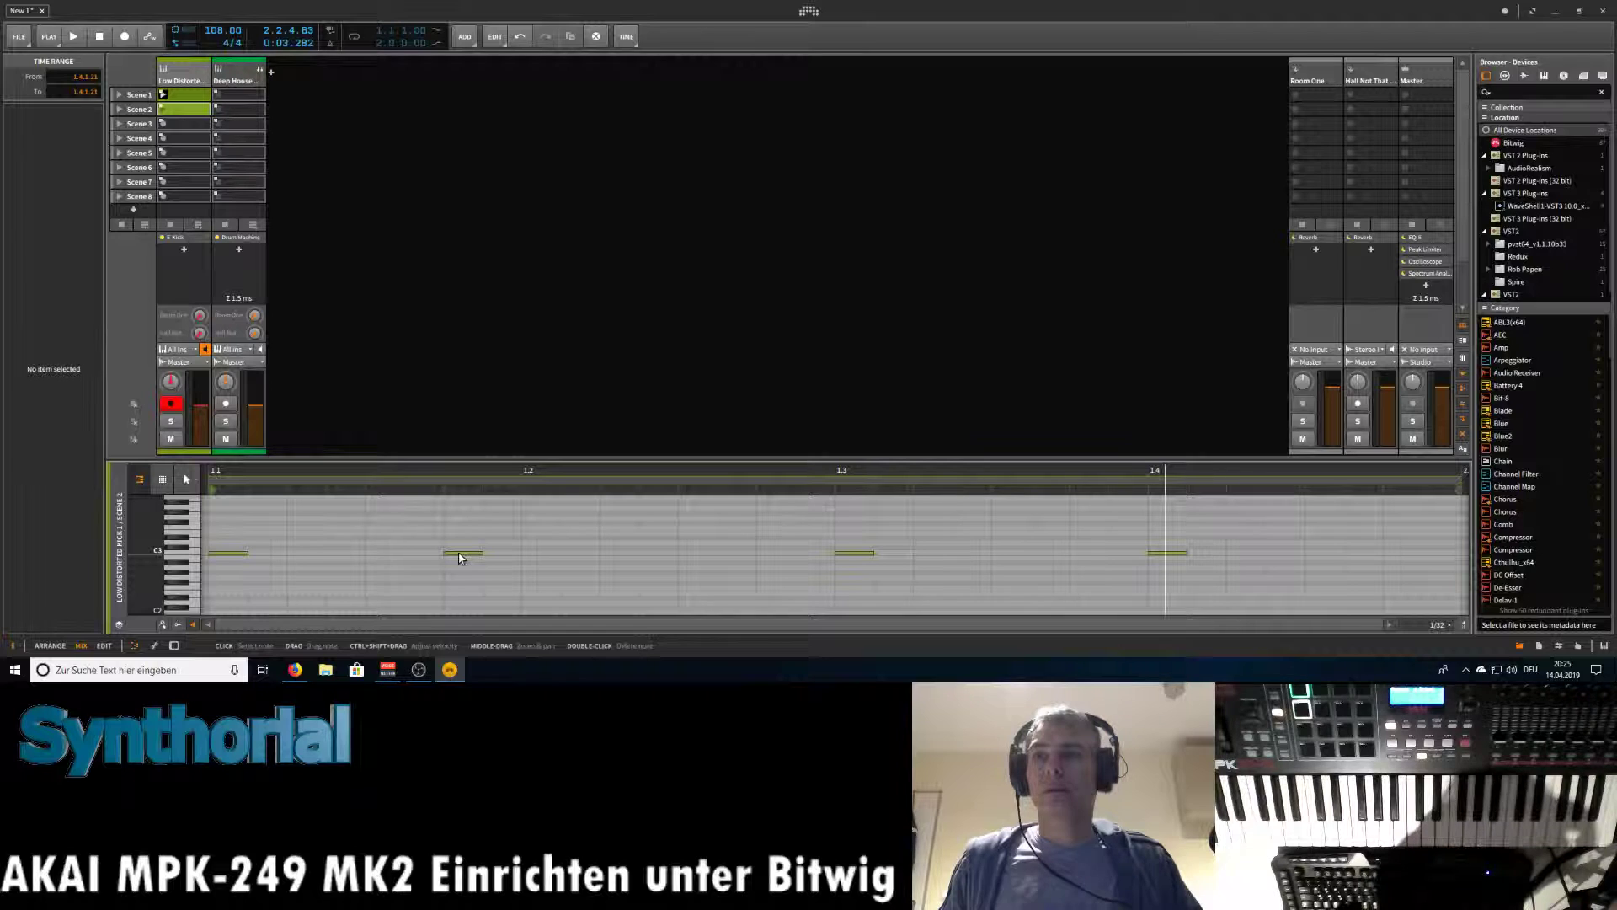
{"action": "left_click_drag", "start_coordinate": [1164, 552], "coordinate": [1083, 556]}
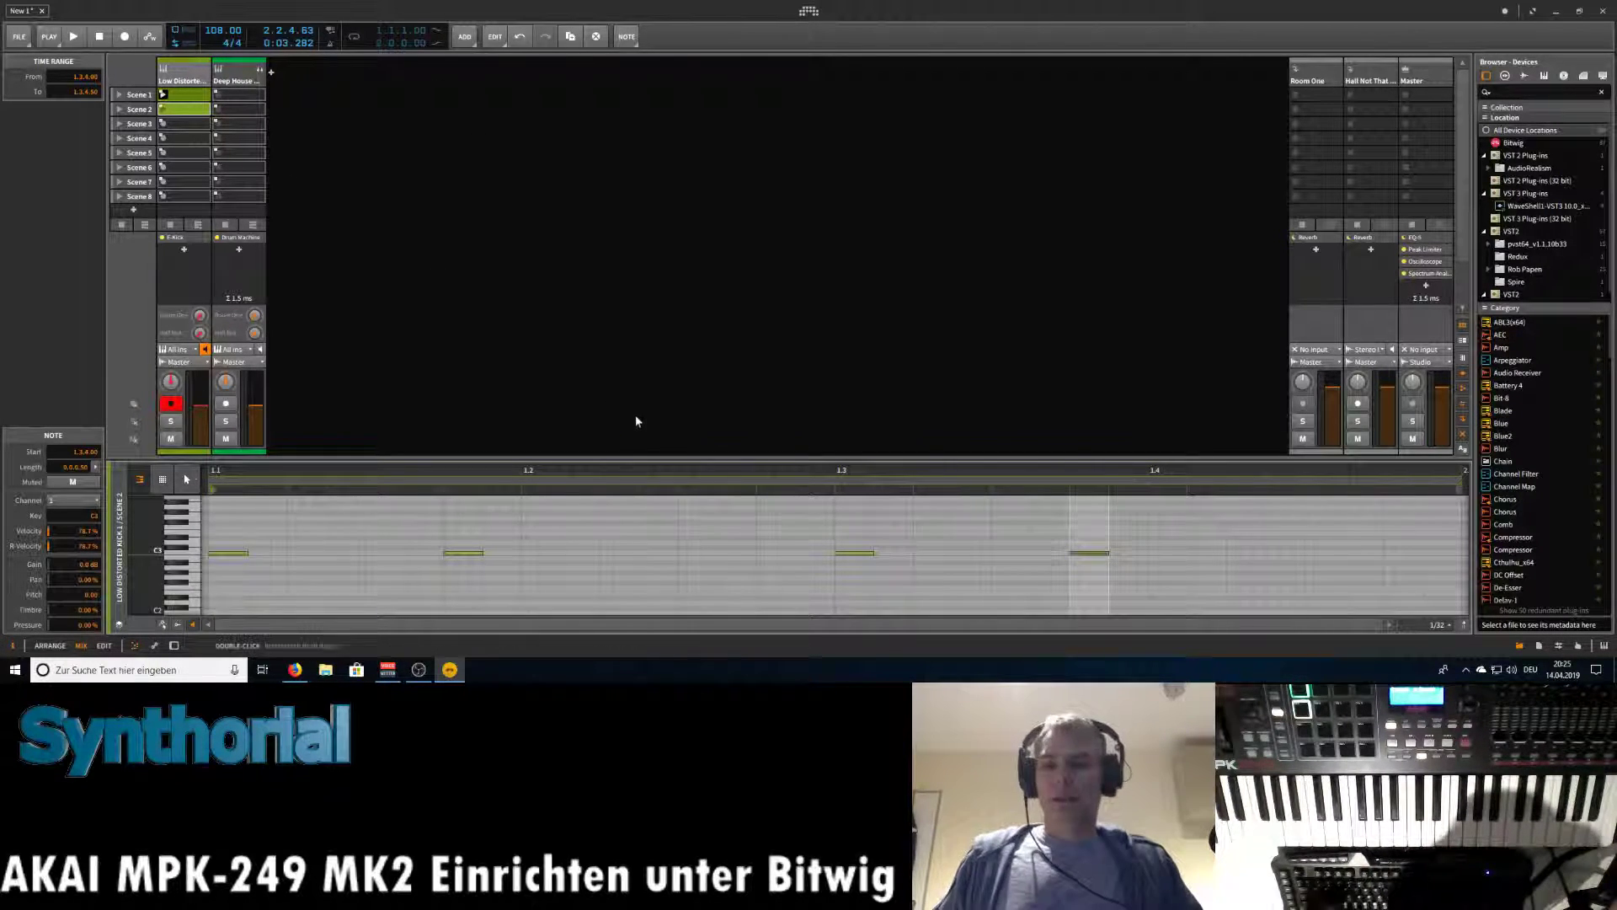
{"action": "key", "text": "space"}
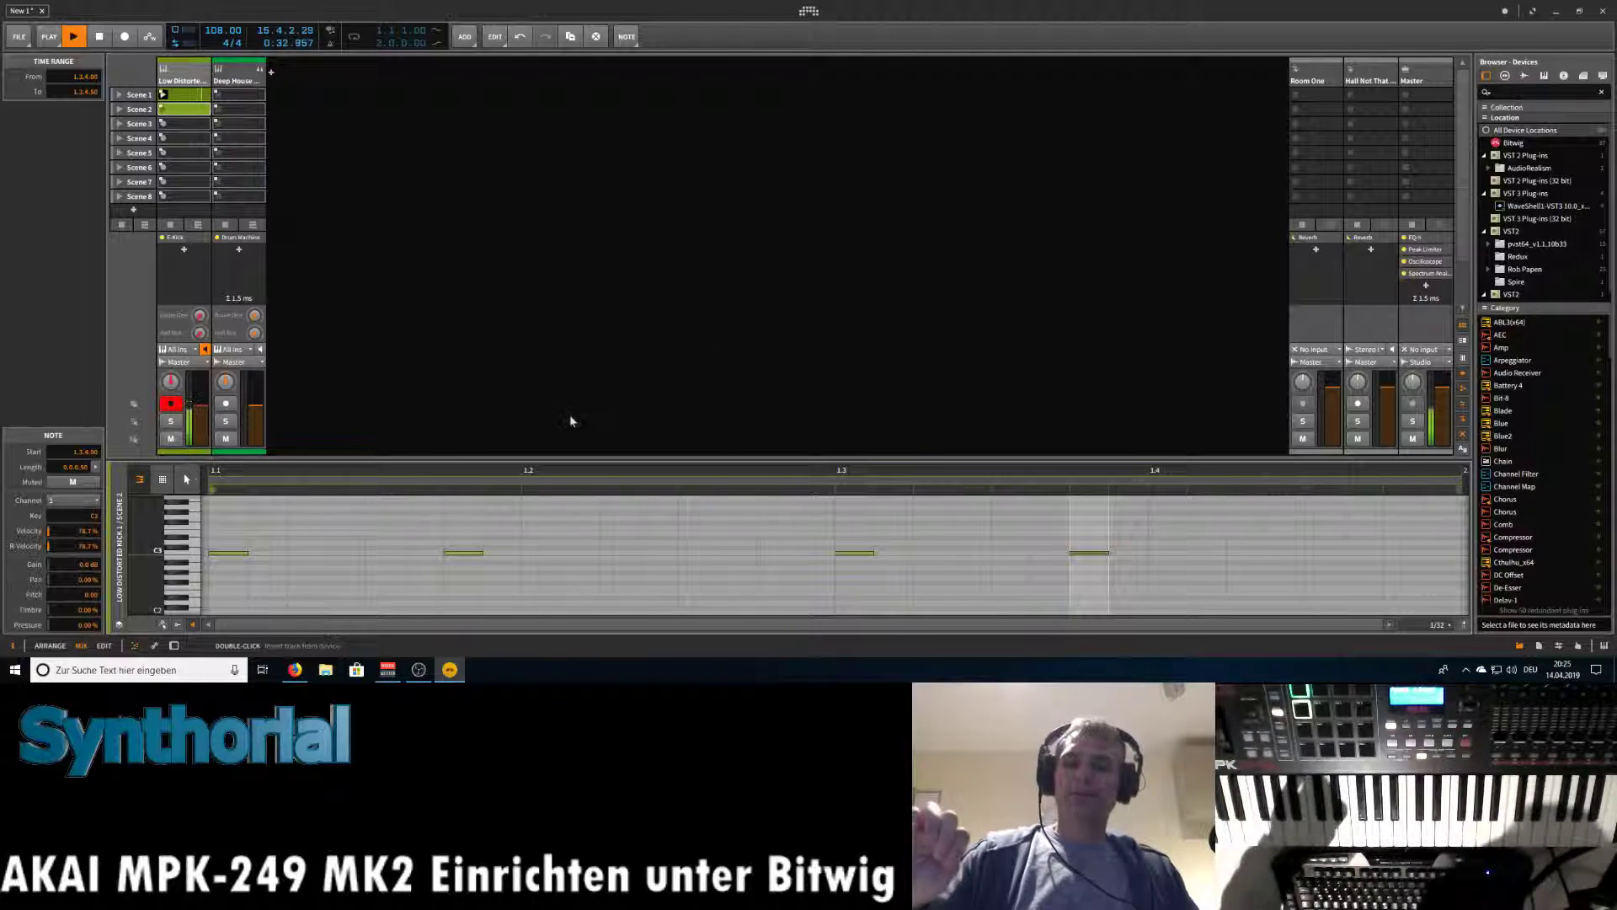
{"action": "key", "text": "space"}
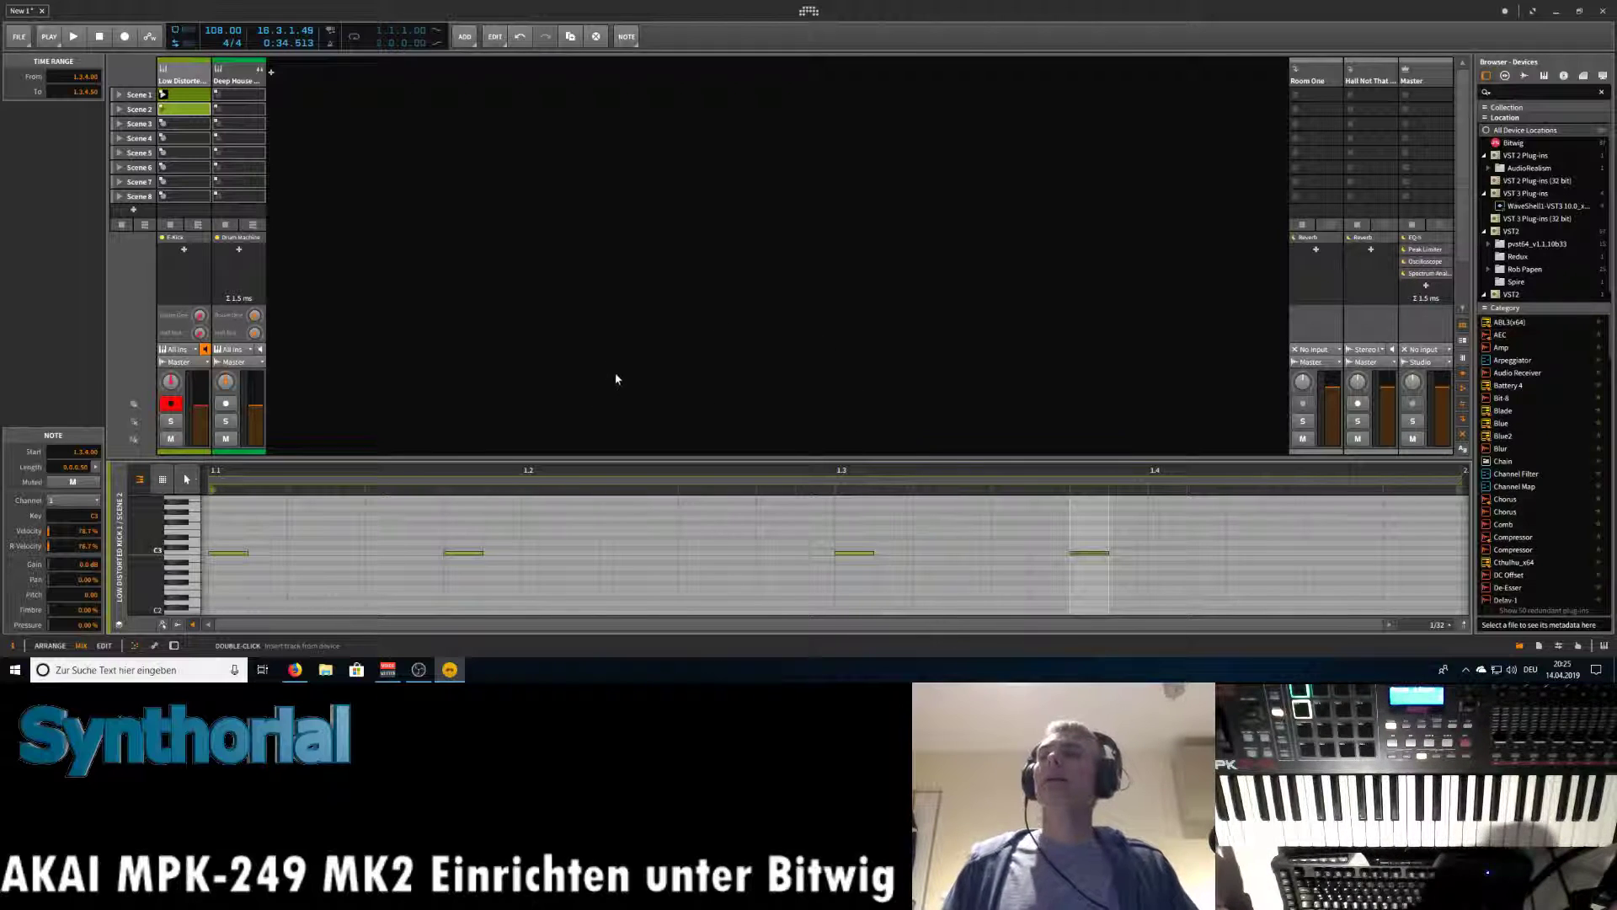
Switch to the Arrange view and add a new instrument track with the ABL3 synth below Deep House Kit 1.
{"action": "left_click", "coordinate": [272, 74]}
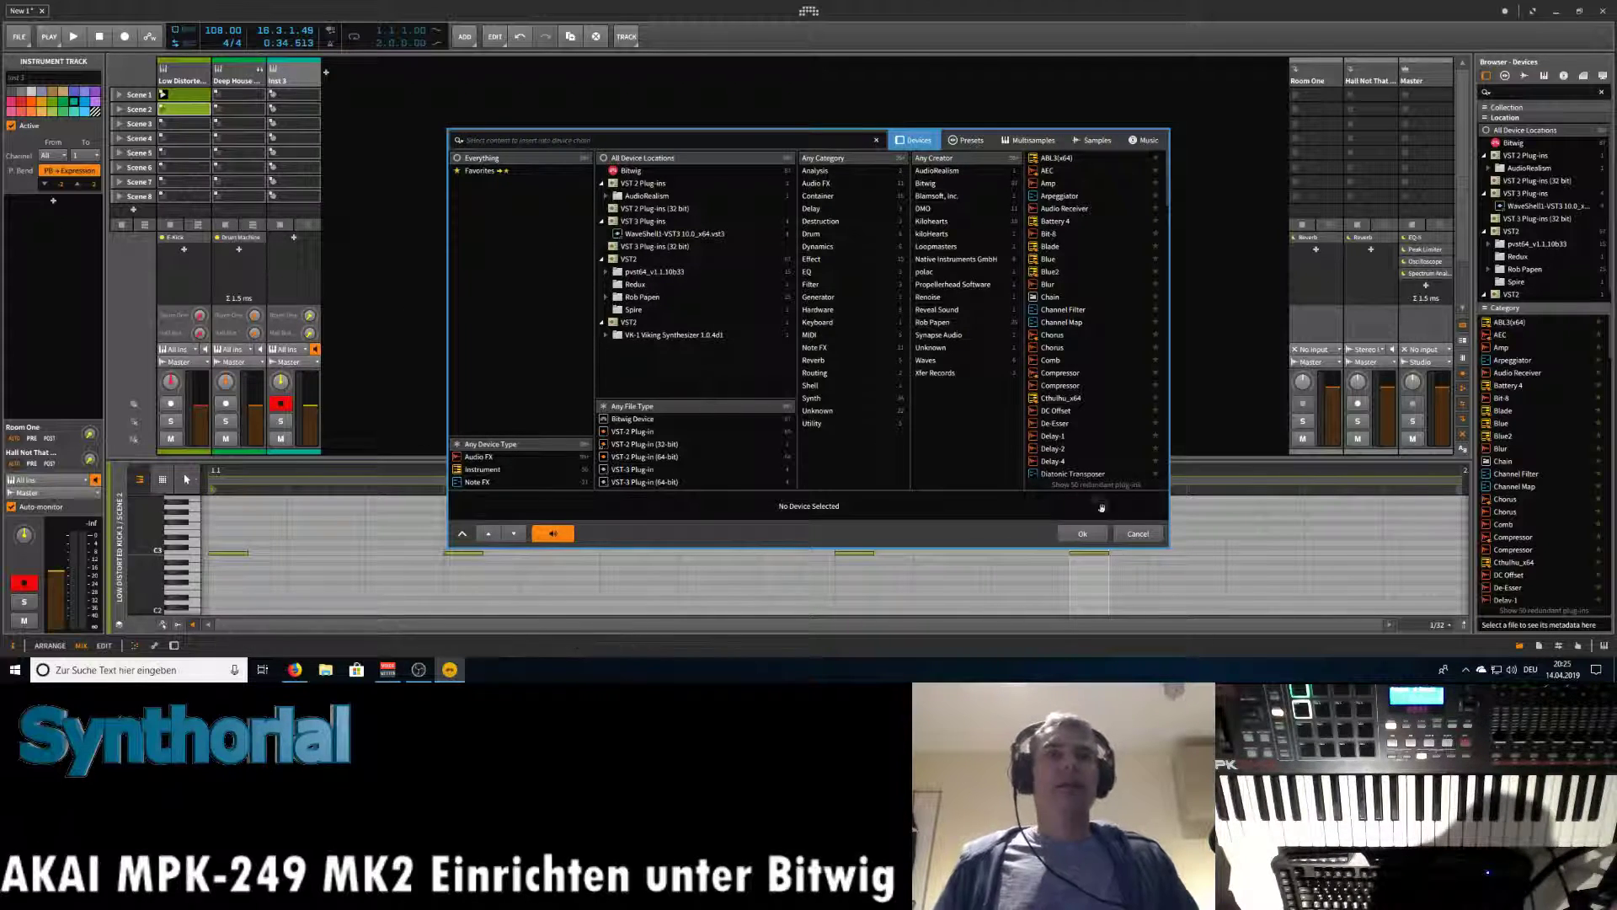
{"action": "left_click", "coordinate": [1131, 534]}
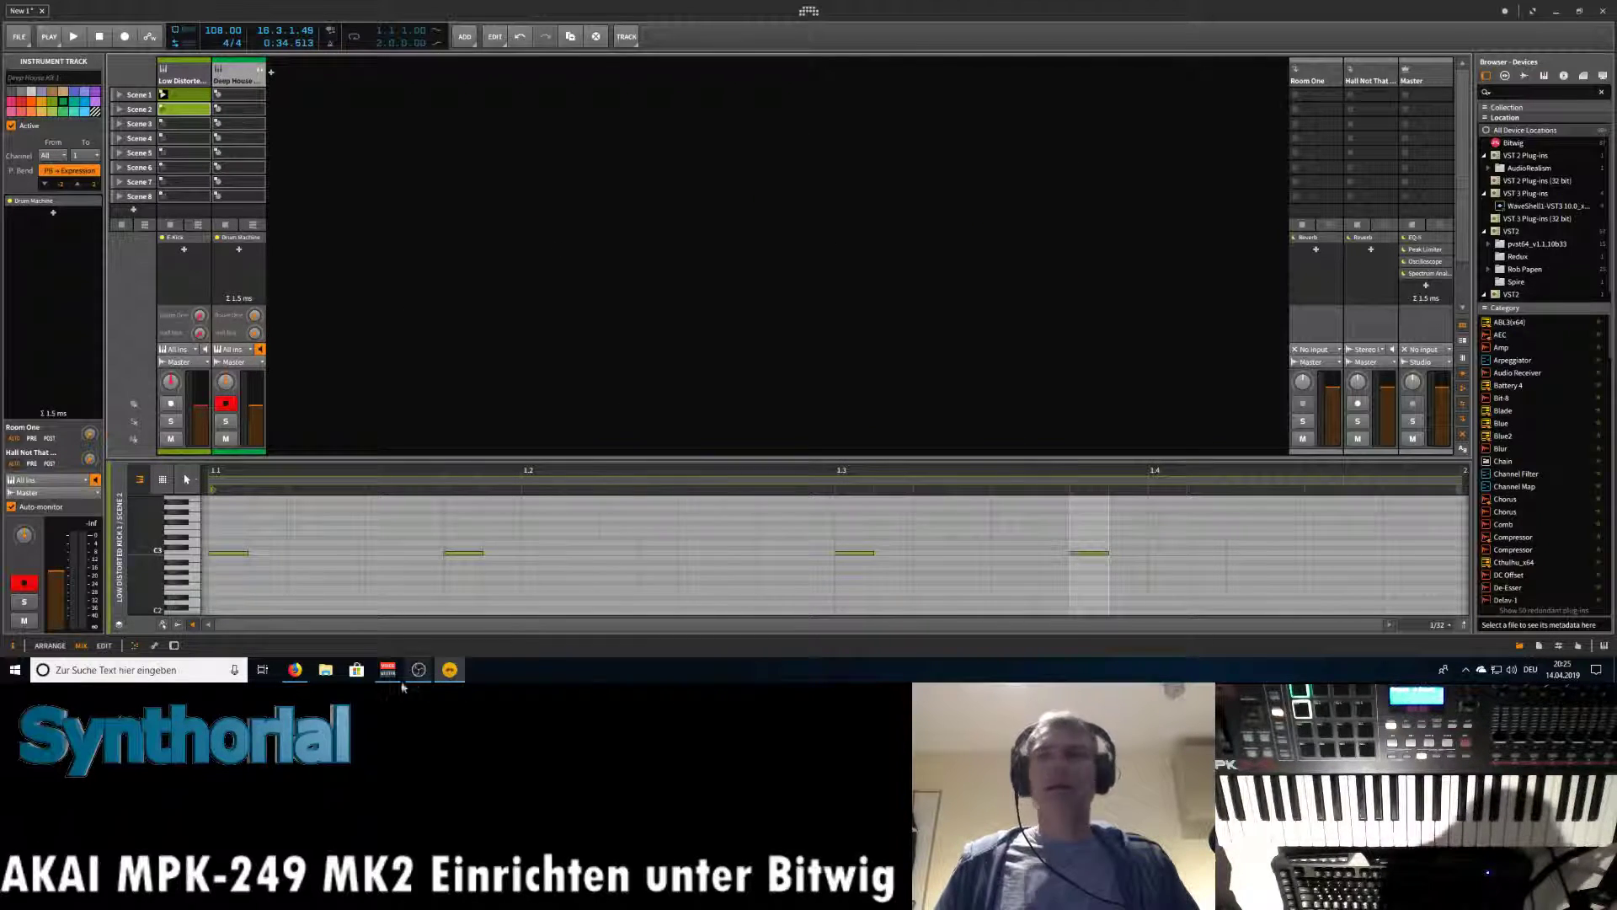
{"action": "left_click", "coordinate": [50, 645]}
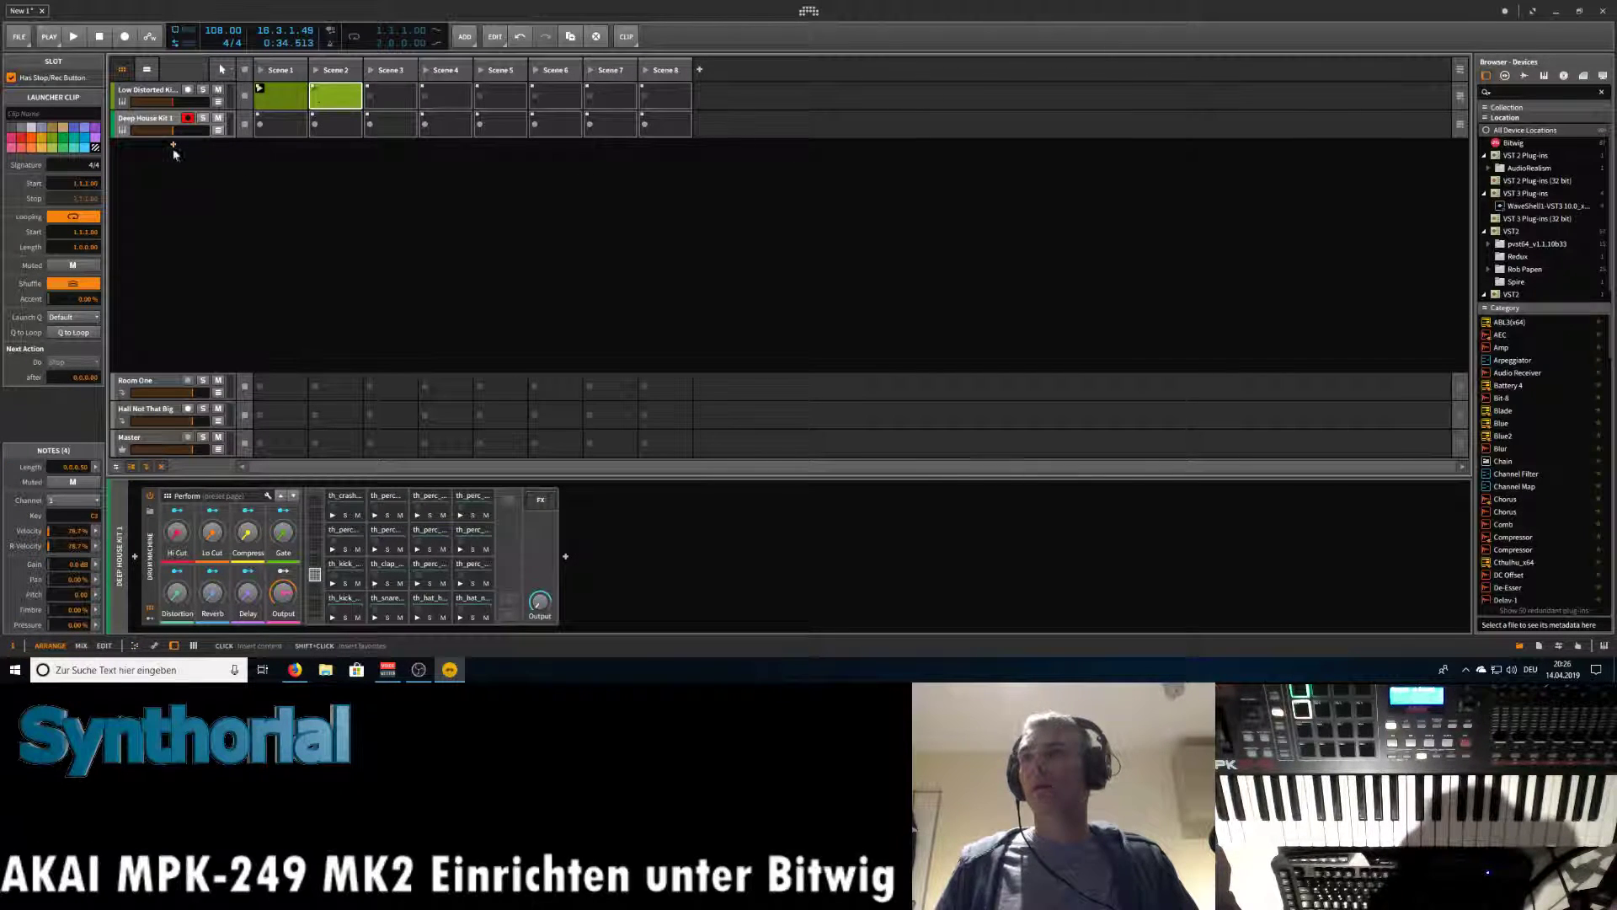
{"action": "left_click", "coordinate": [174, 152]}
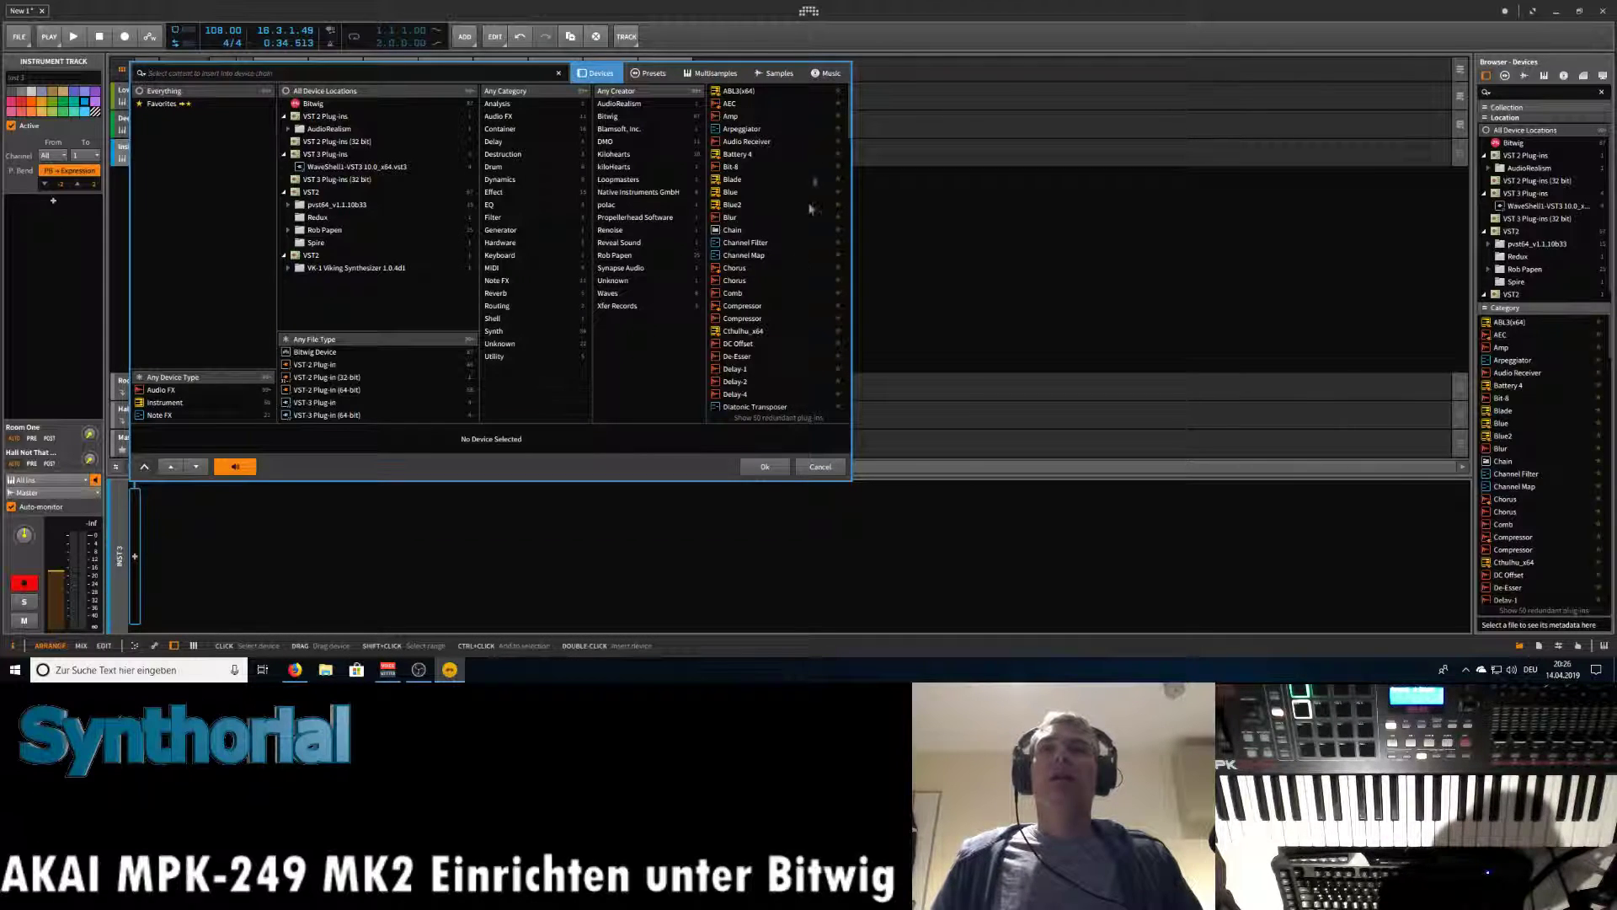
{"action": "left_click", "coordinate": [753, 94]}
{"action": "left_click", "coordinate": [765, 466]}
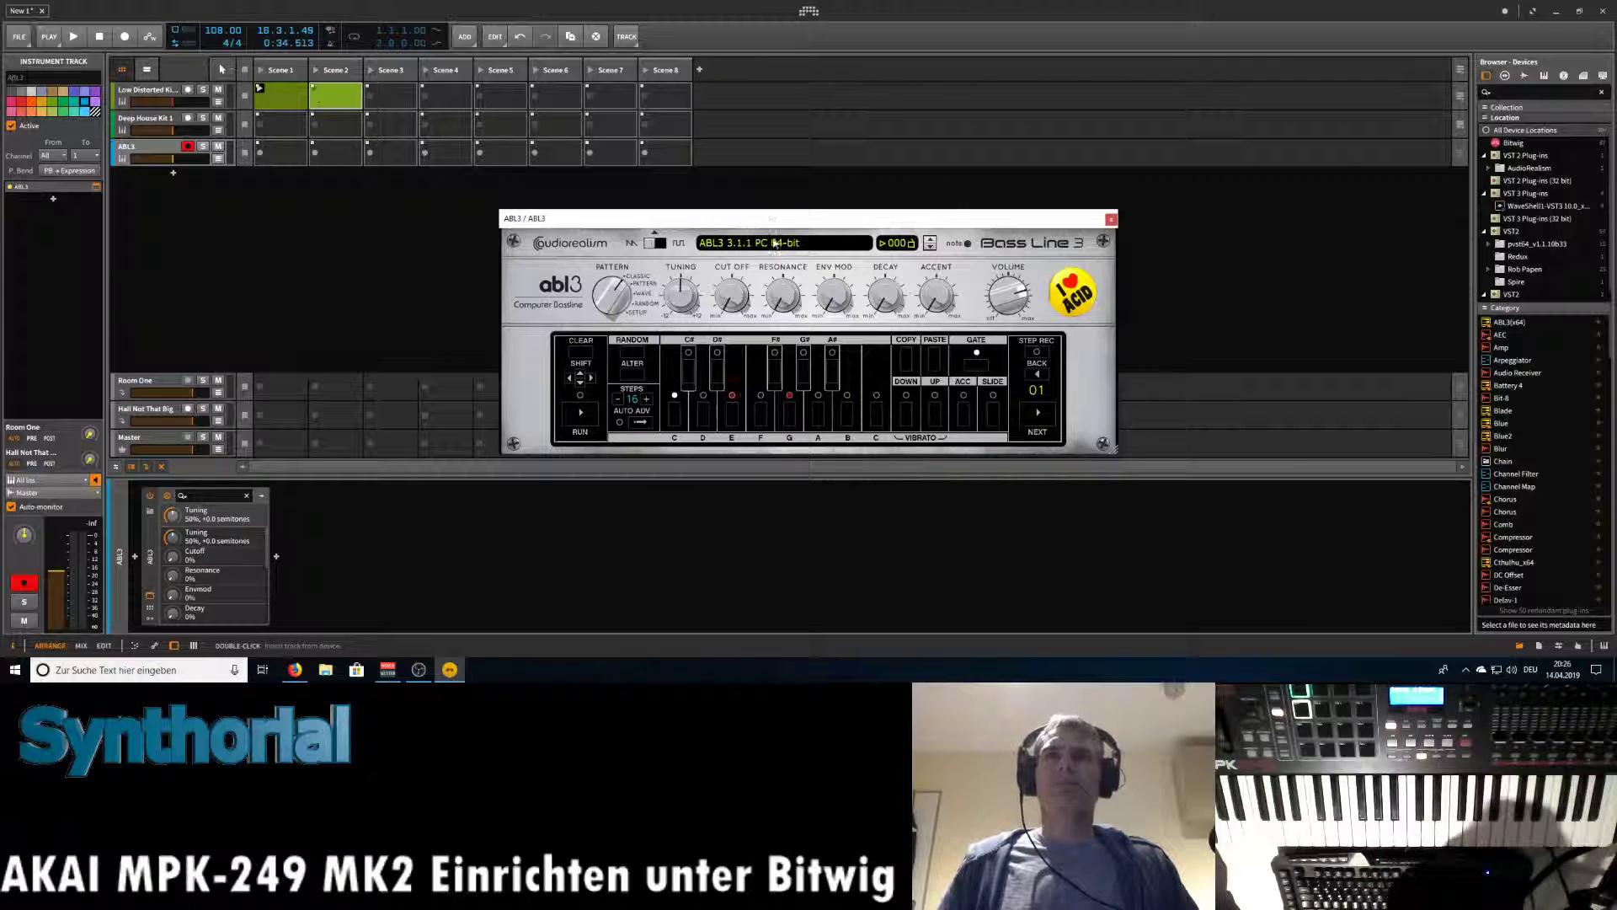
Load a pattern into ABL3 from the Patterns folder inside Documents, Producing, AudioRealism, ABL3.
{"action": "left_click", "coordinate": [768, 244]}
{"action": "left_click", "coordinate": [741, 260]}
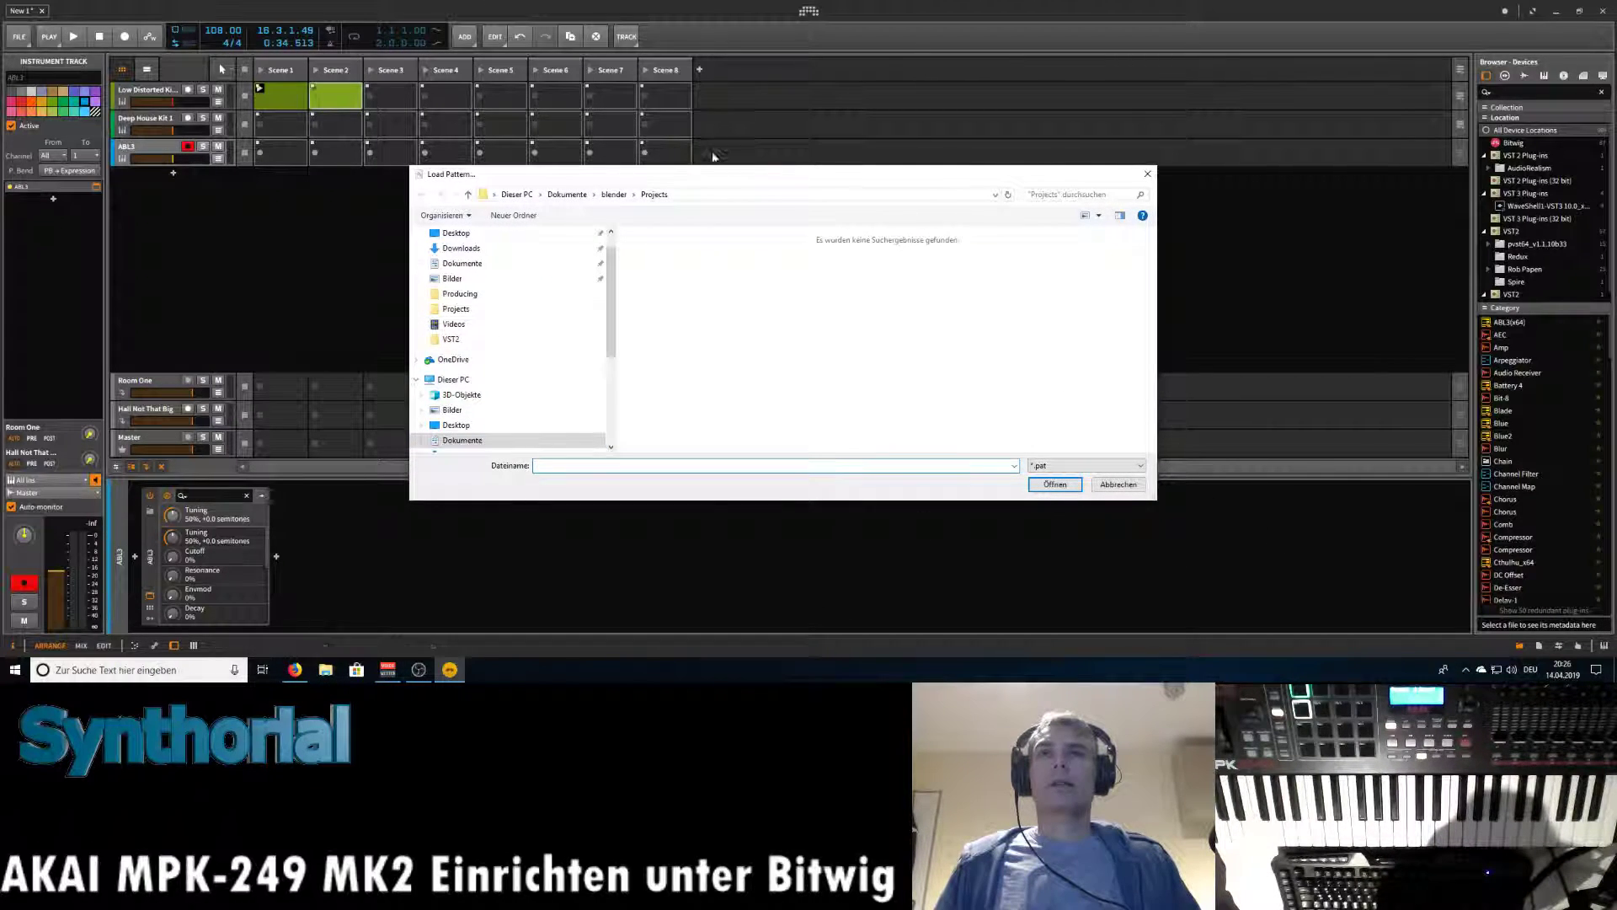
{"action": "left_click_drag", "start_coordinate": [717, 182], "coordinate": [804, 296]}
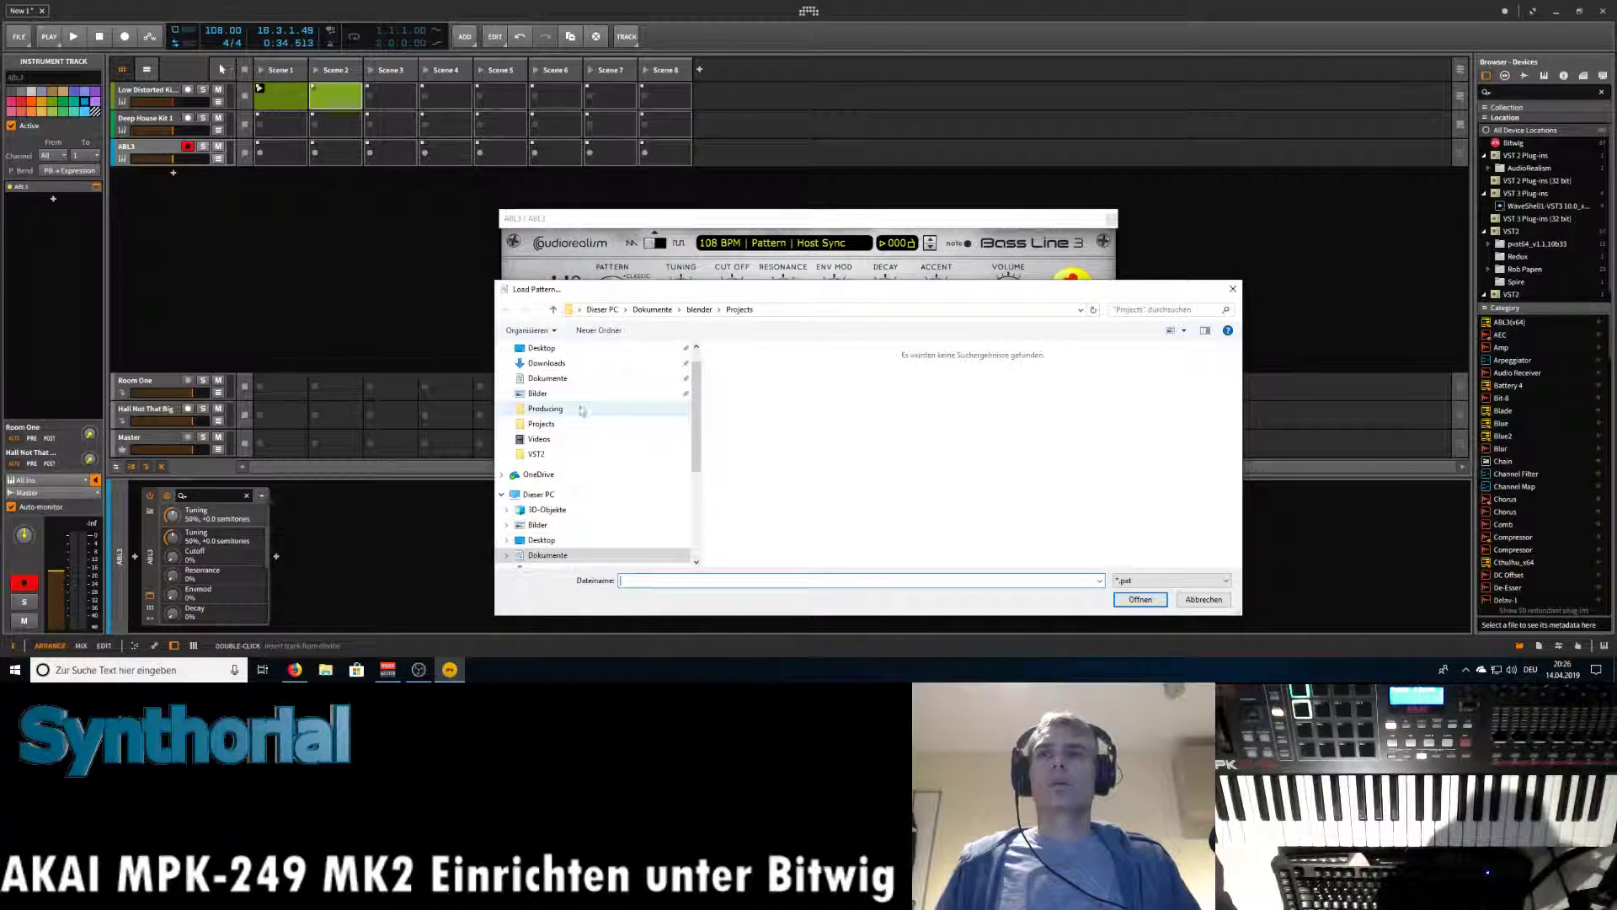
{"action": "left_click", "coordinate": [582, 554]}
{"action": "double_click", "coordinate": [745, 433]}
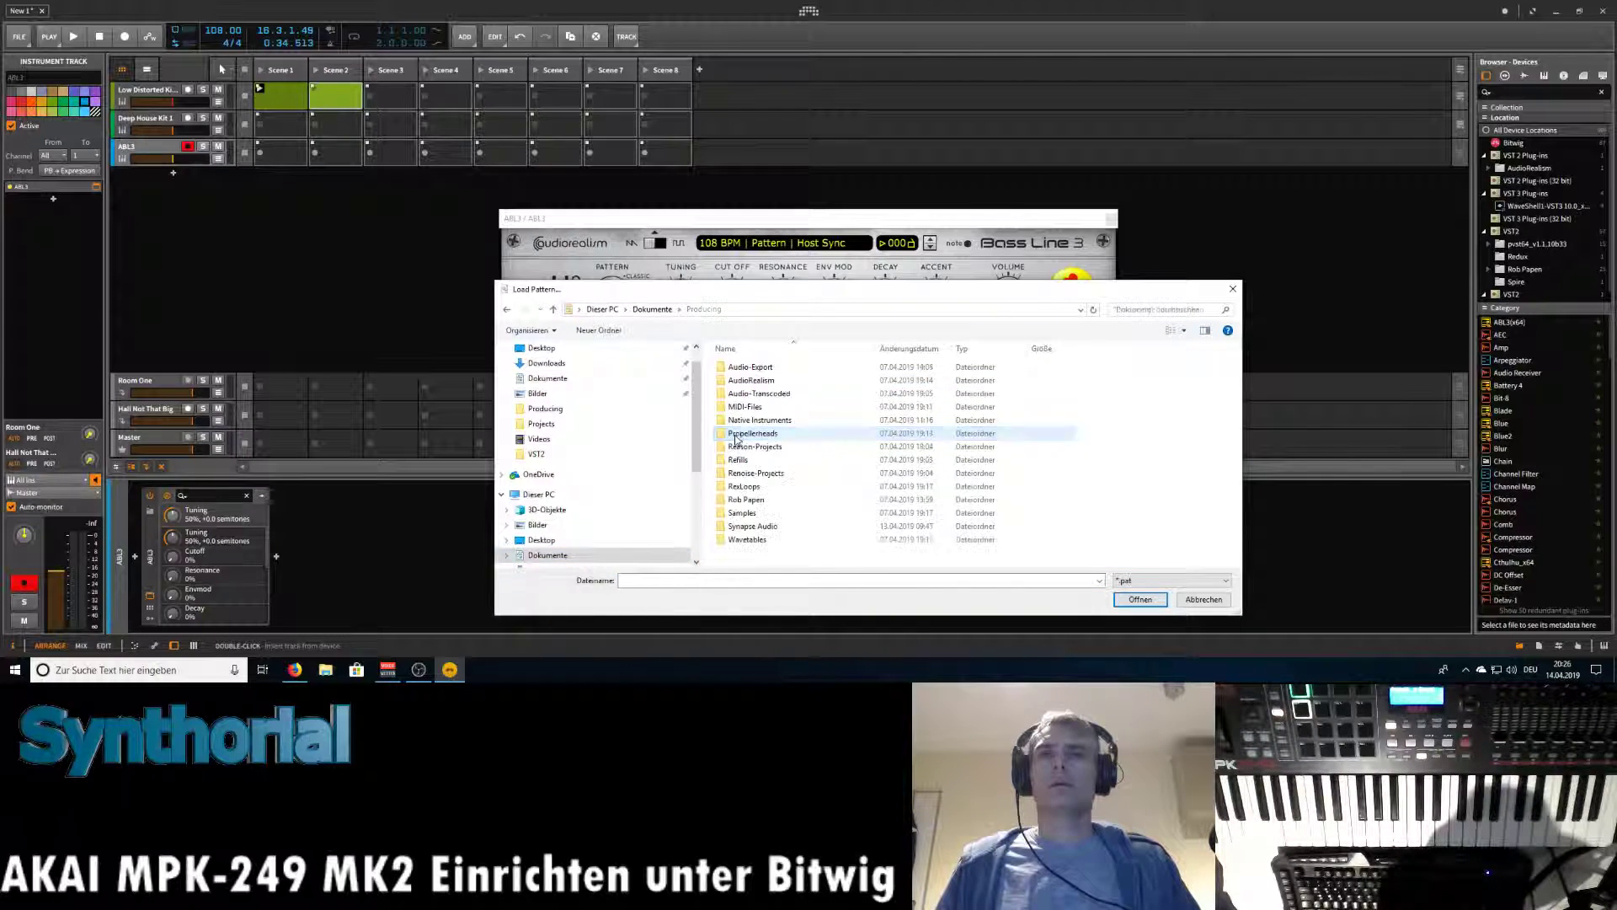
{"action": "double_click", "coordinate": [744, 380]}
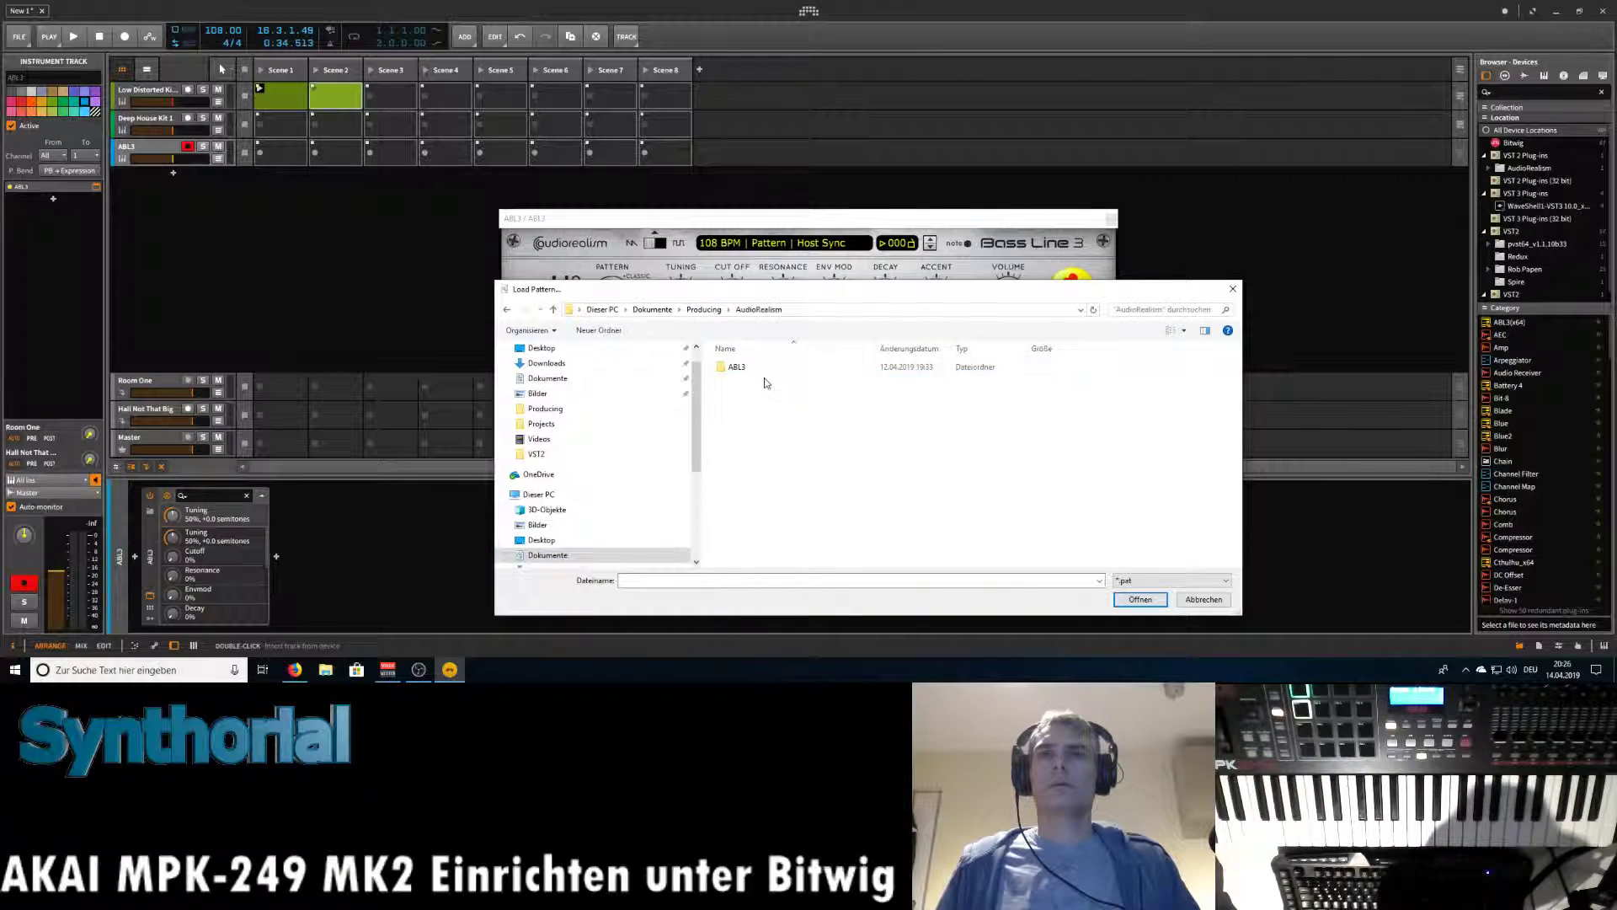
{"action": "double_click", "coordinate": [755, 368]}
{"action": "double_click", "coordinate": [763, 369]}
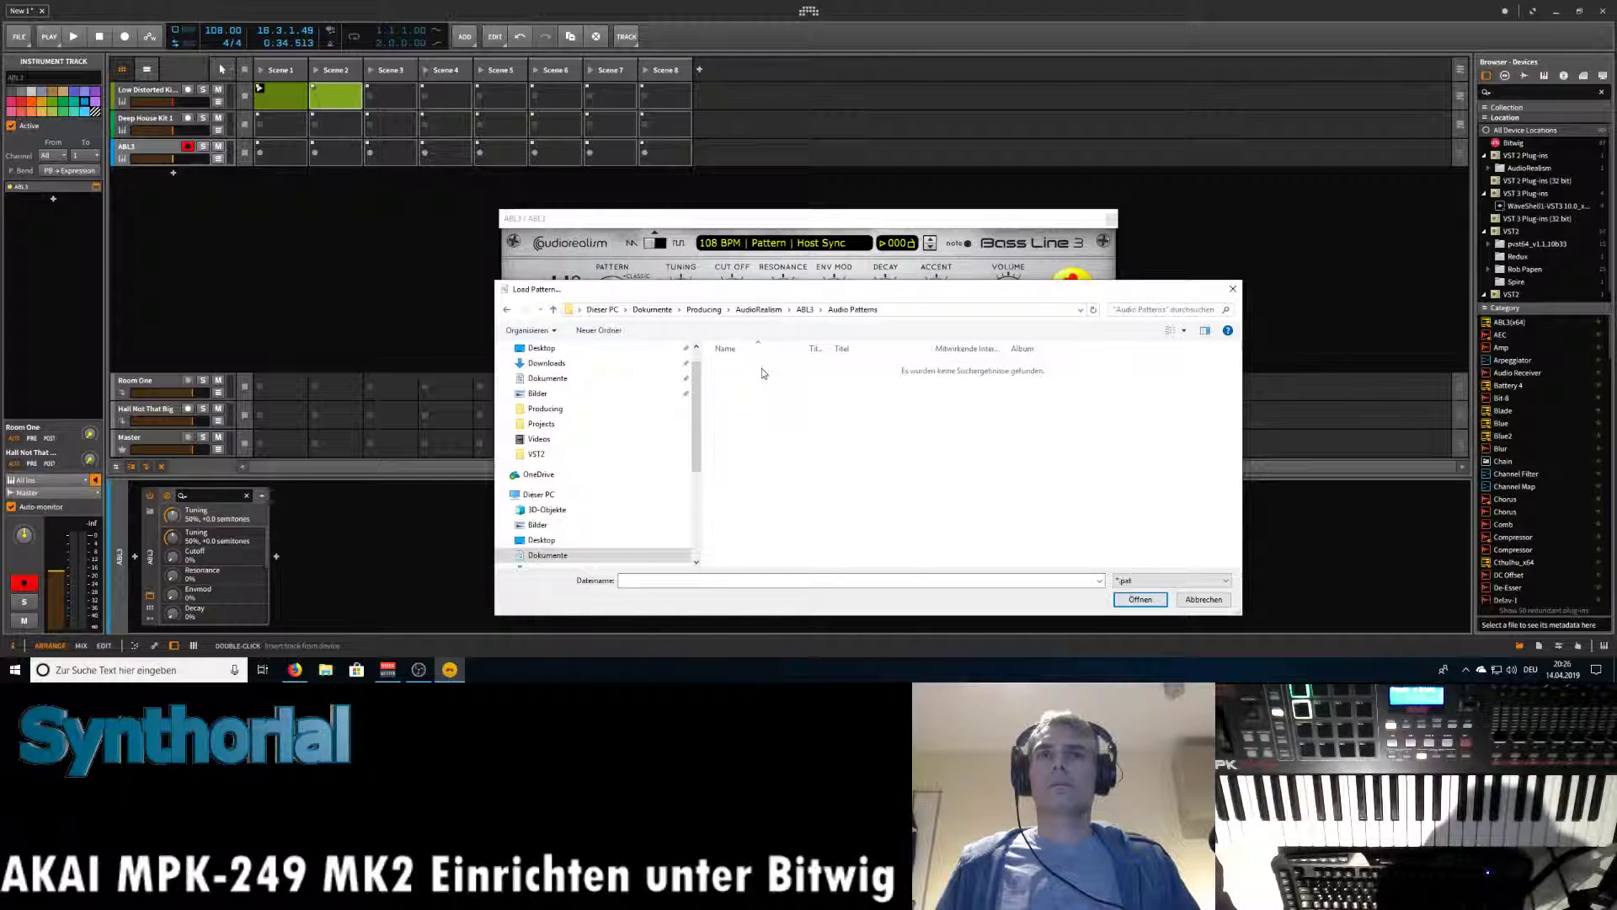
{"action": "left_click", "coordinate": [806, 310]}
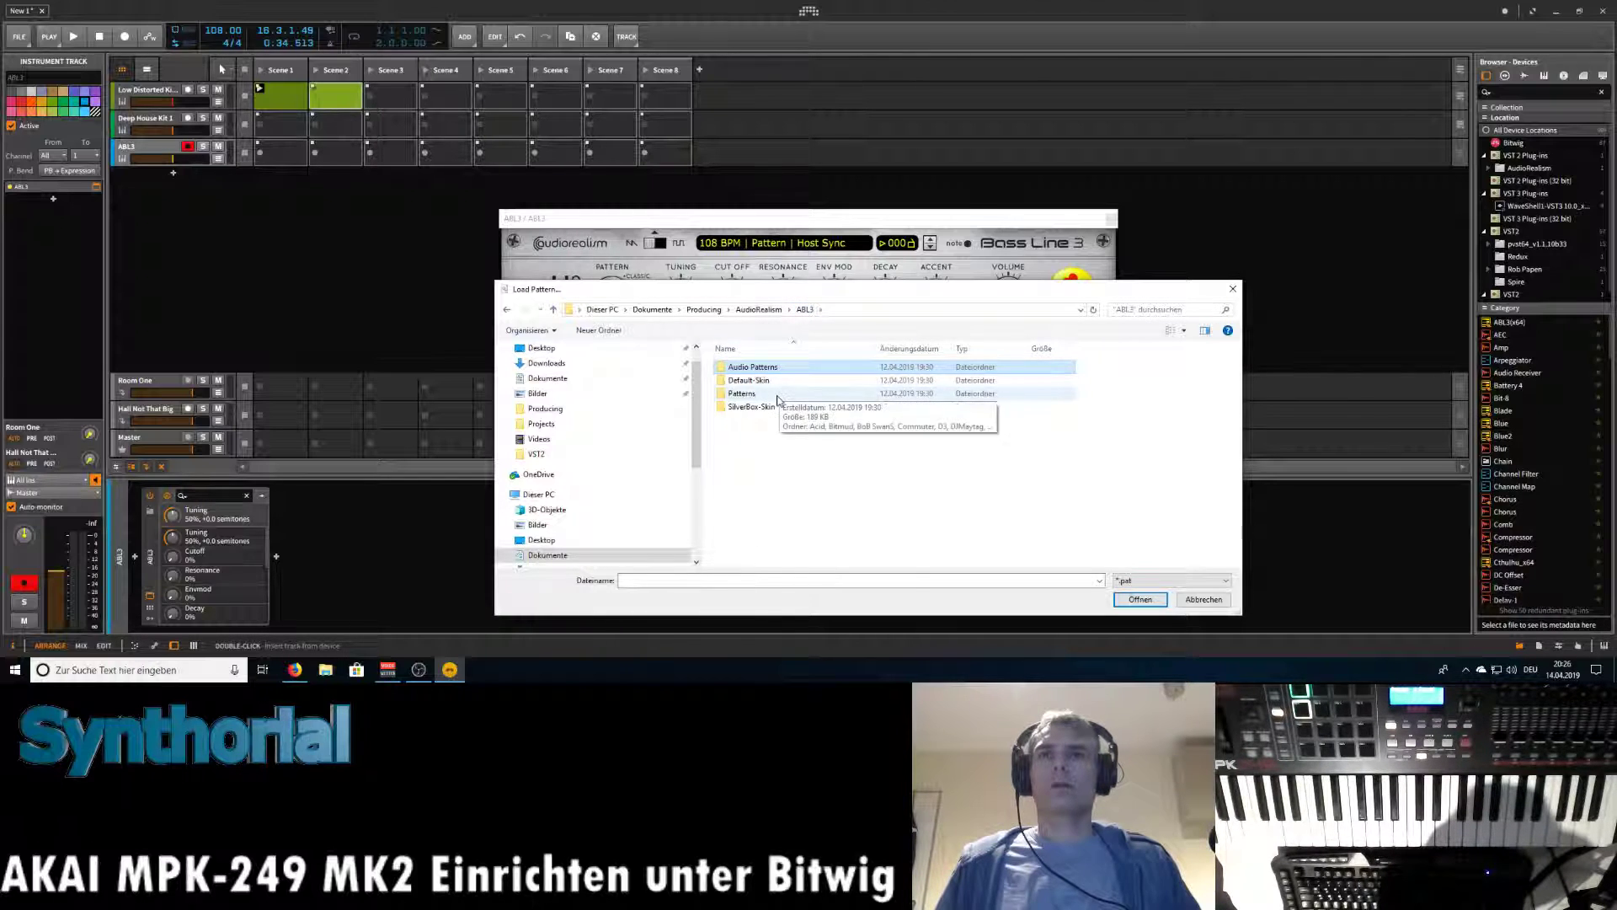
{"action": "double_click", "coordinate": [758, 407]}
{"action": "double_click", "coordinate": [736, 367]}
{"action": "double_click", "coordinate": [746, 367]}
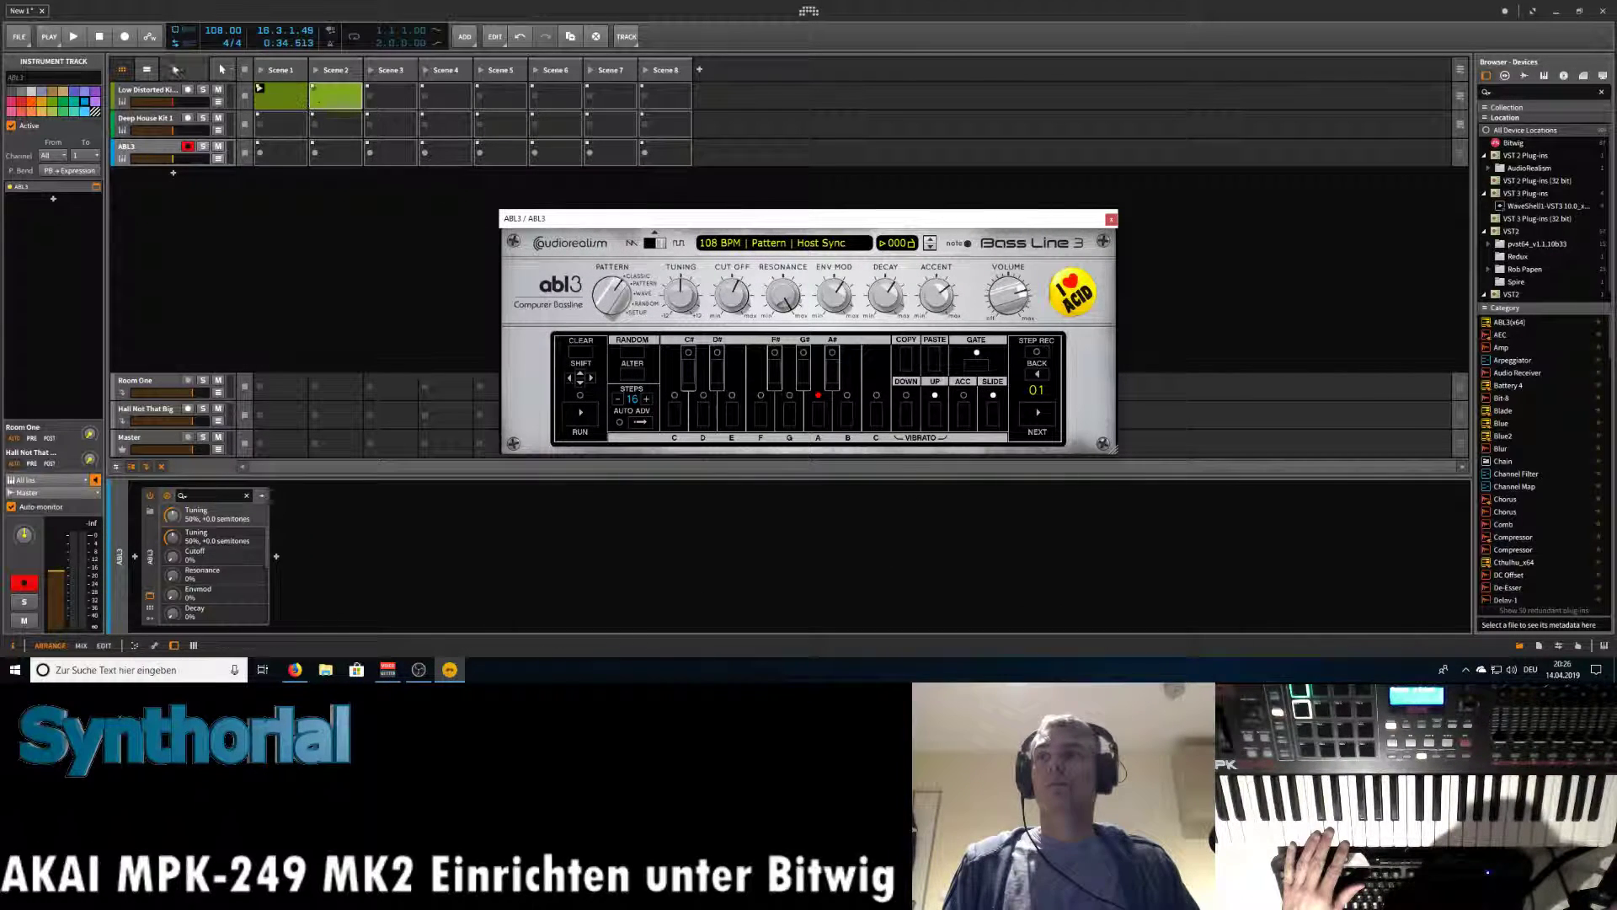
Launch the Low Distorted Kick track's Scene 1 clip alongside the ABL3 pattern and move the ABL3 window clear of the clips.
{"action": "left_click", "coordinate": [260, 89]}
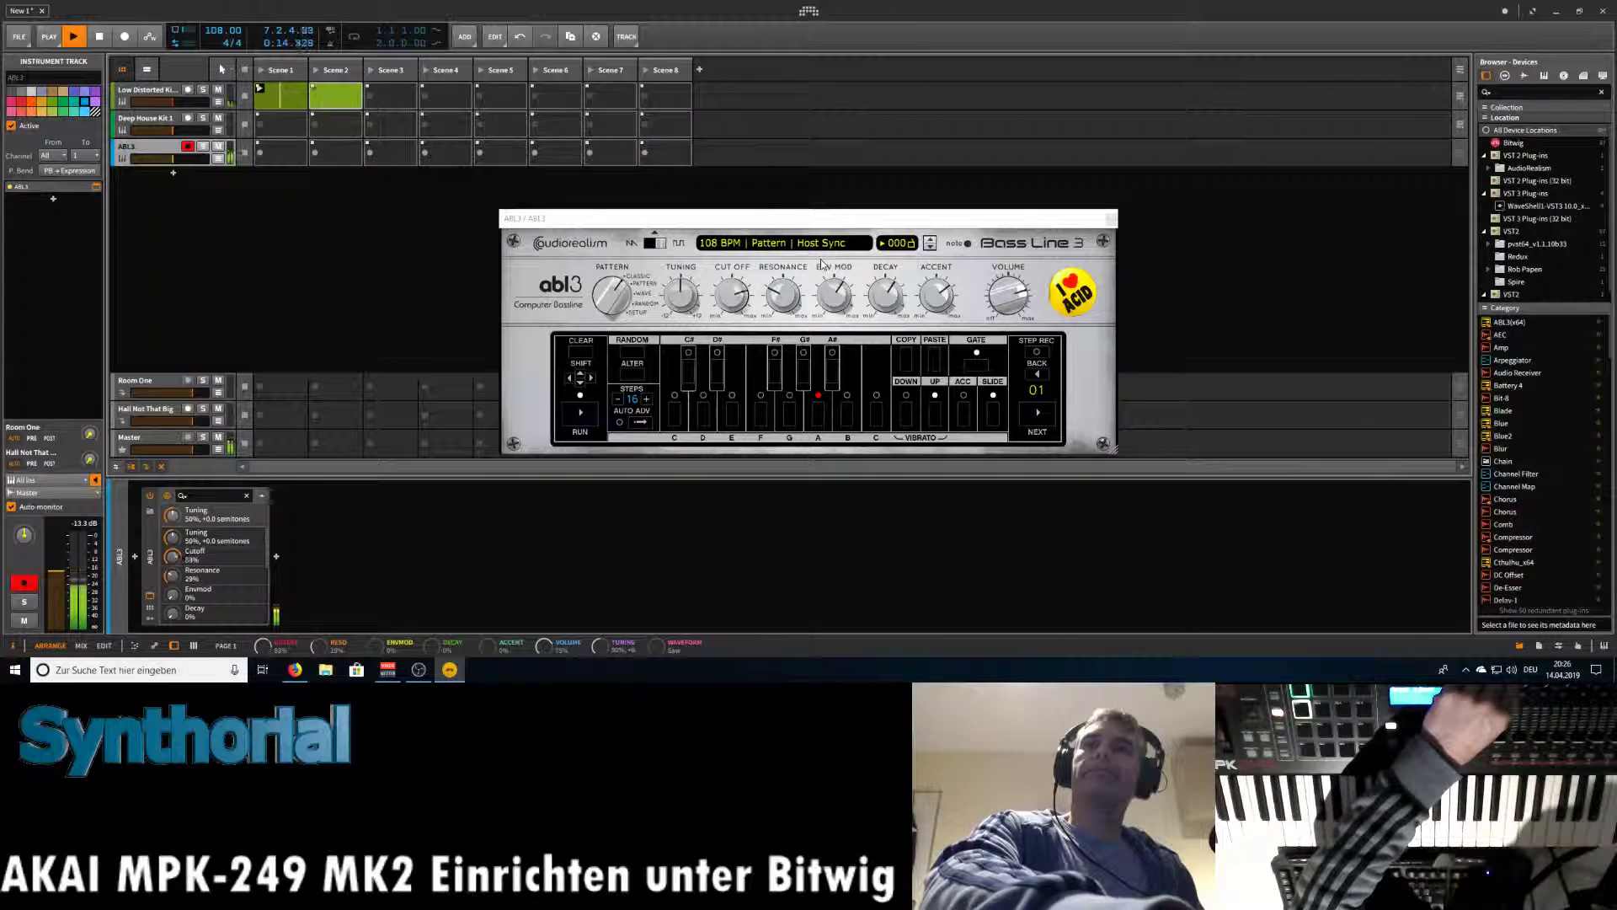
{"action": "left_click_drag", "start_coordinate": [782, 224], "coordinate": [1055, 105]}
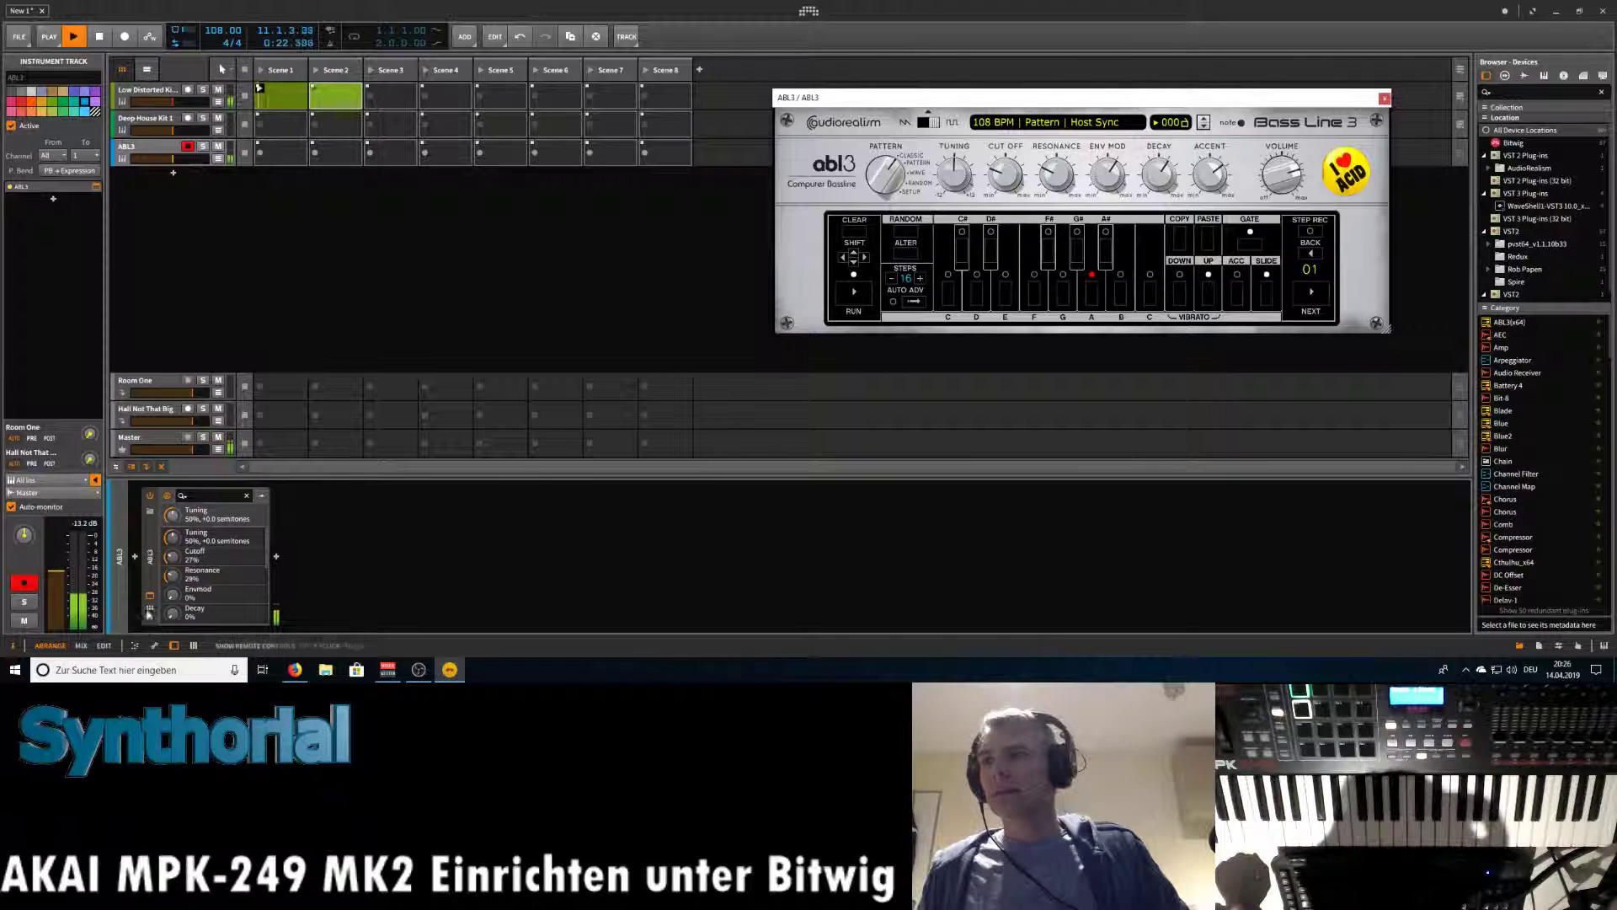
Show the remote controls of the ABL3 device and briefly inspect their page in the Remote Controls Editor.
{"action": "left_click", "coordinate": [150, 620]}
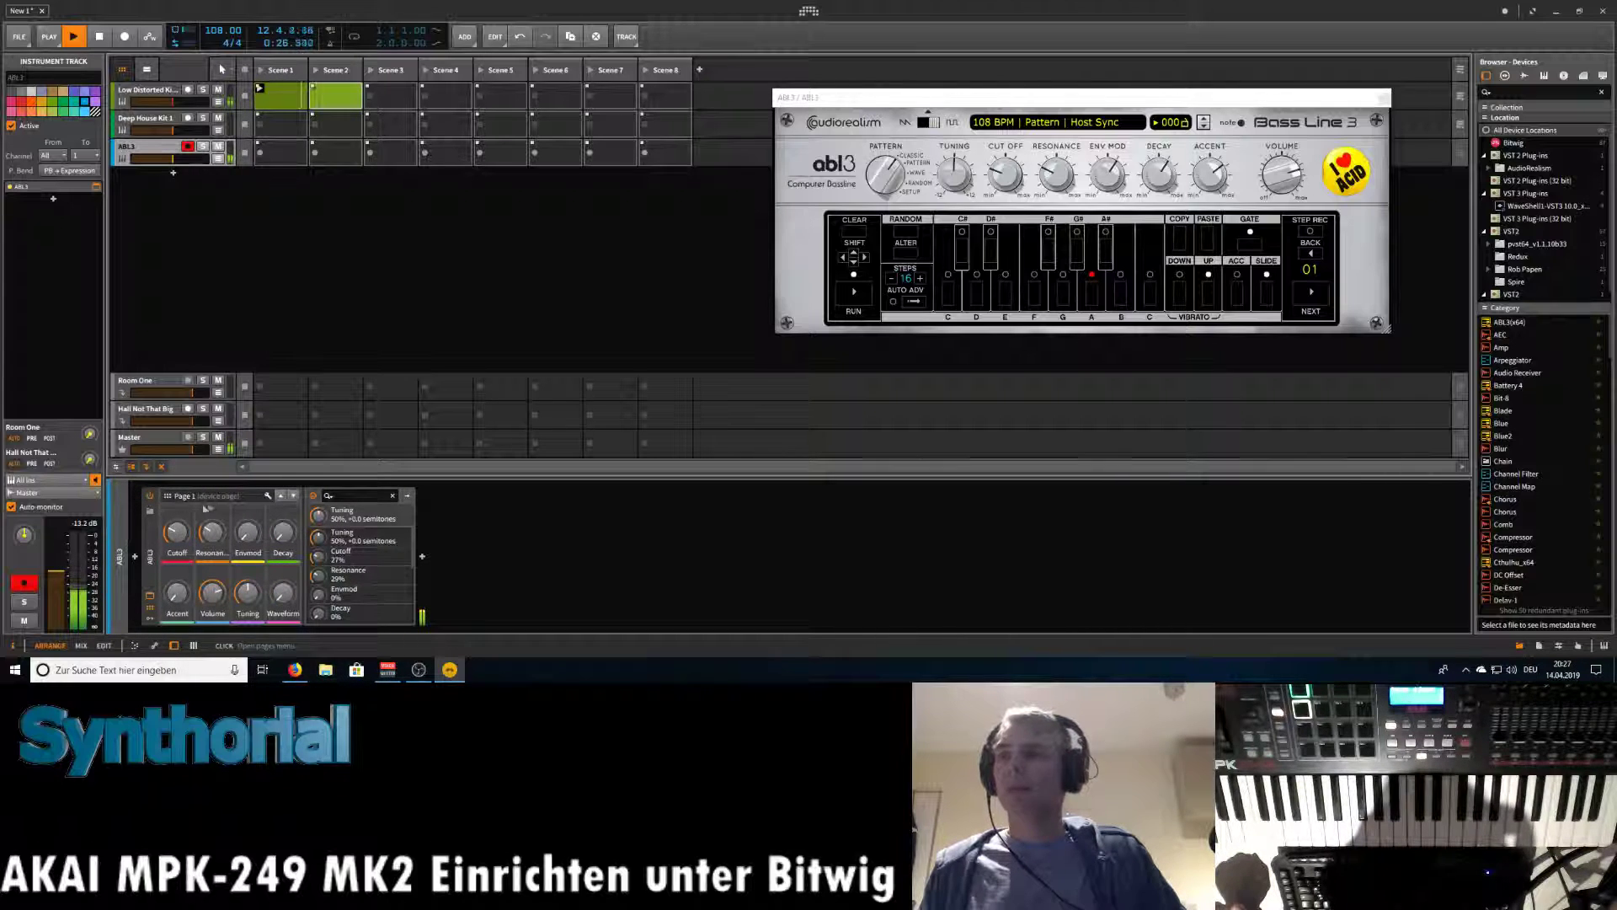
{"action": "left_click", "coordinate": [268, 498]}
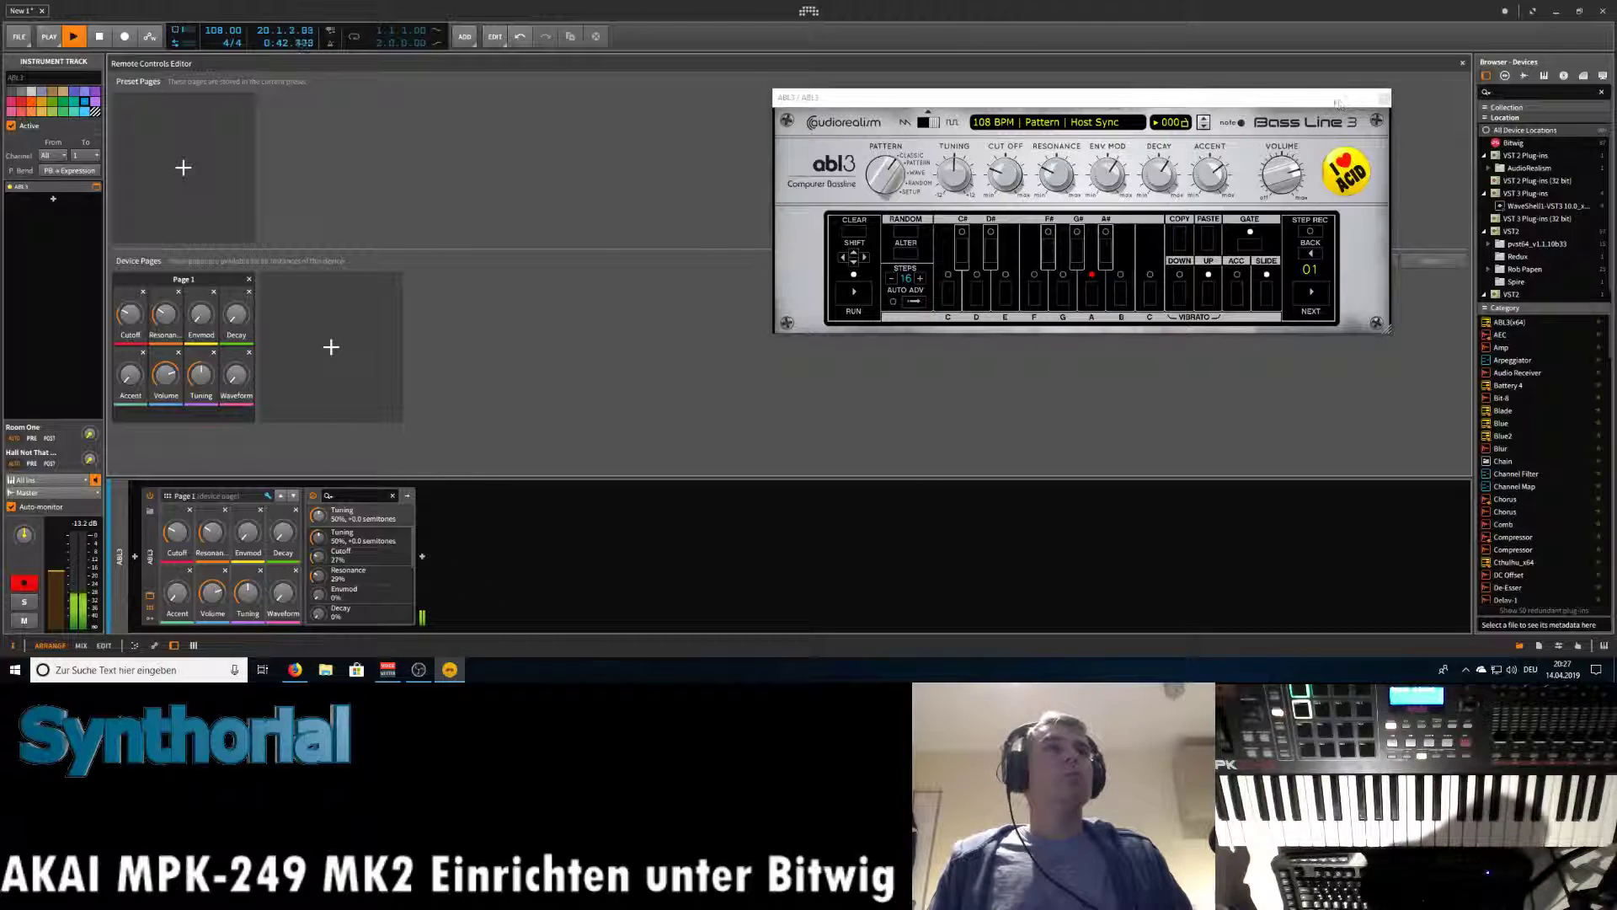
{"action": "left_click", "coordinate": [1463, 64]}
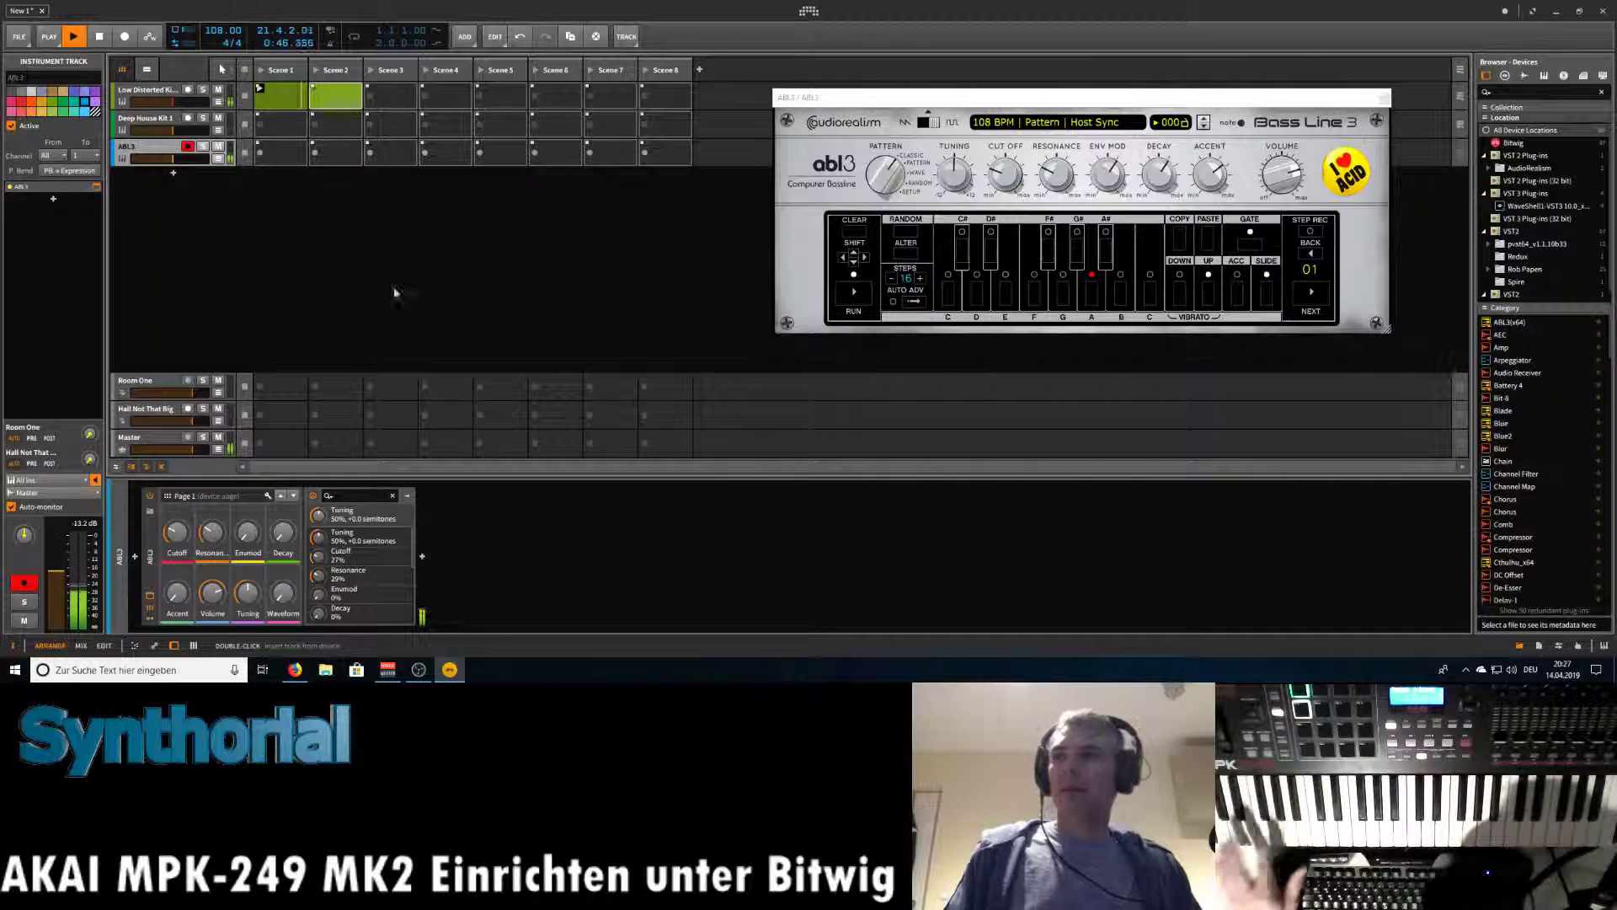
Add another instrument track and load the Spire synth found by searching for "spire".
{"action": "left_click", "coordinate": [174, 173]}
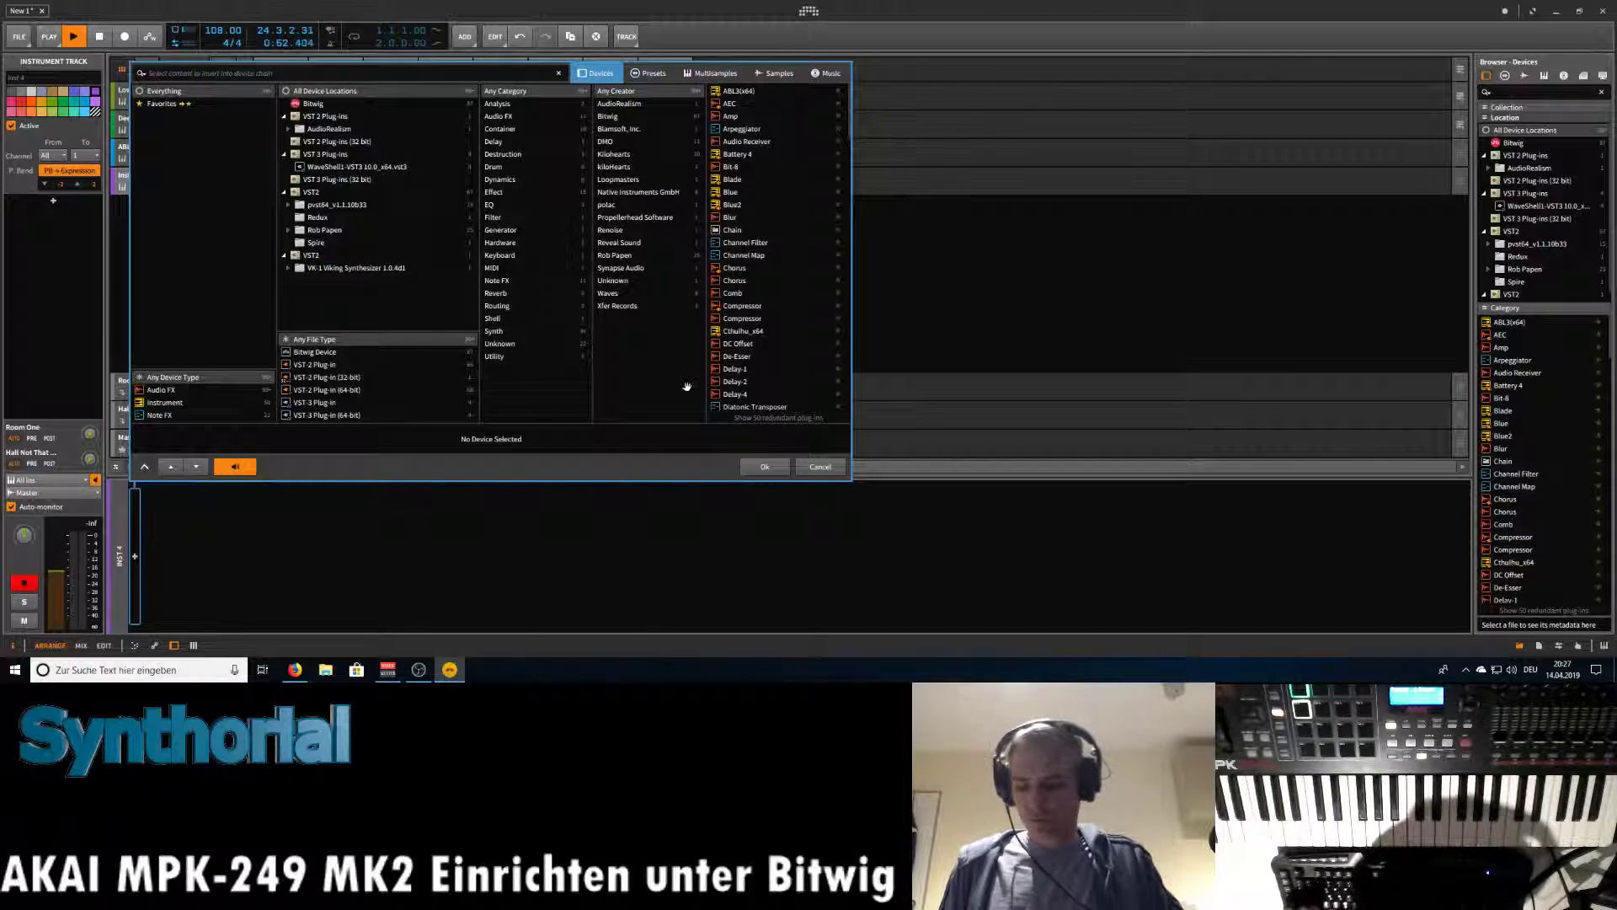
{"action": "type", "text": "spire"}
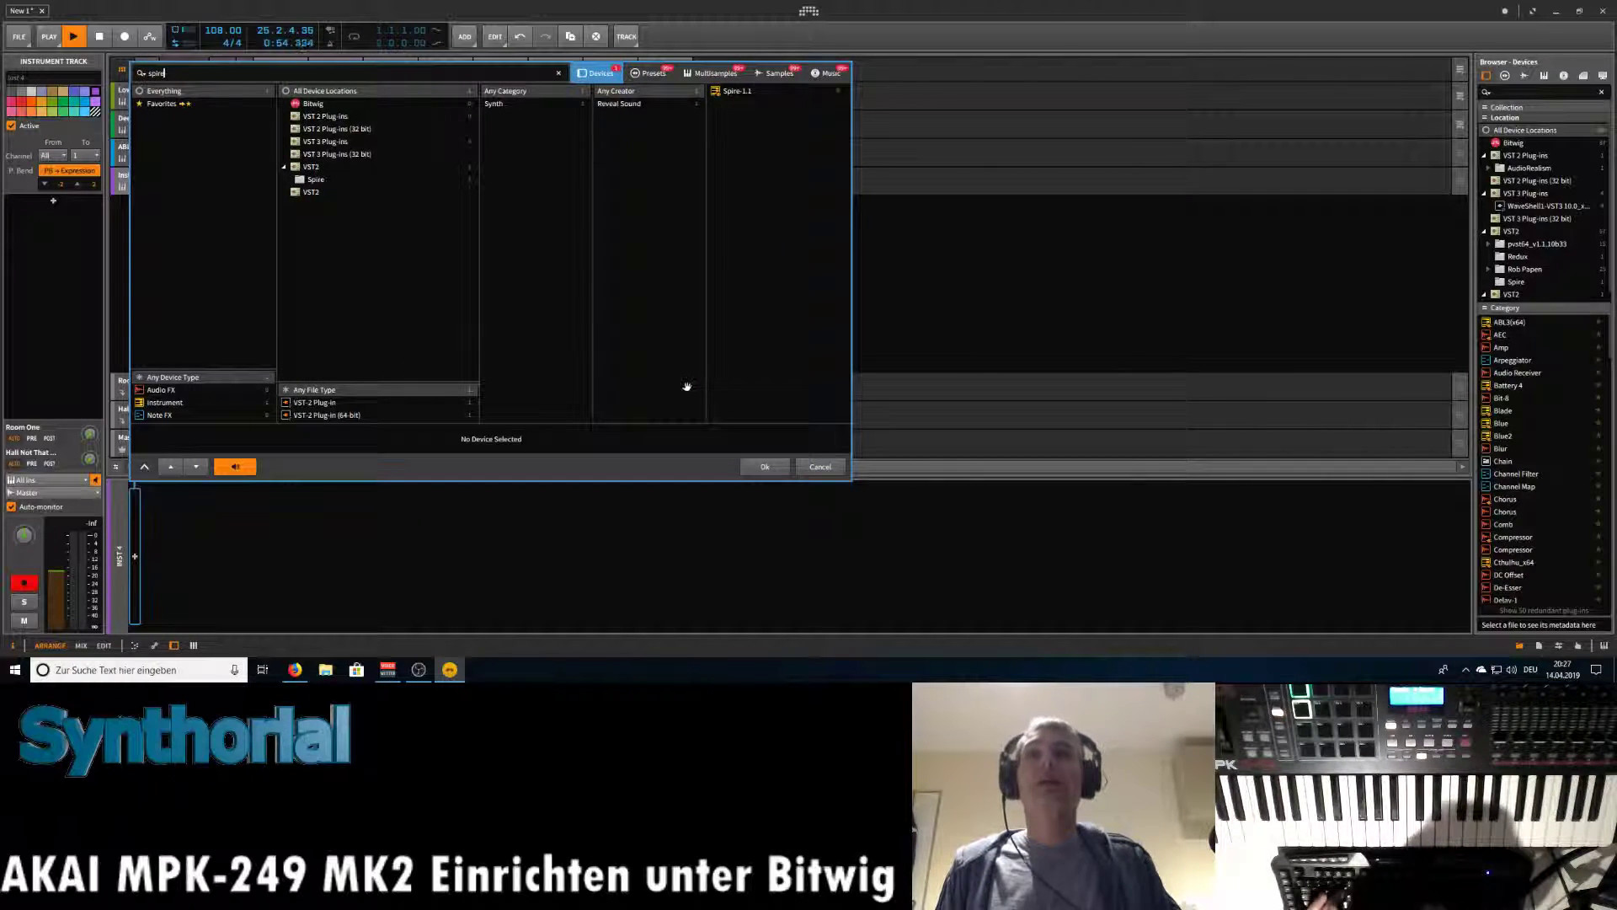
{"action": "key", "text": "Return"}
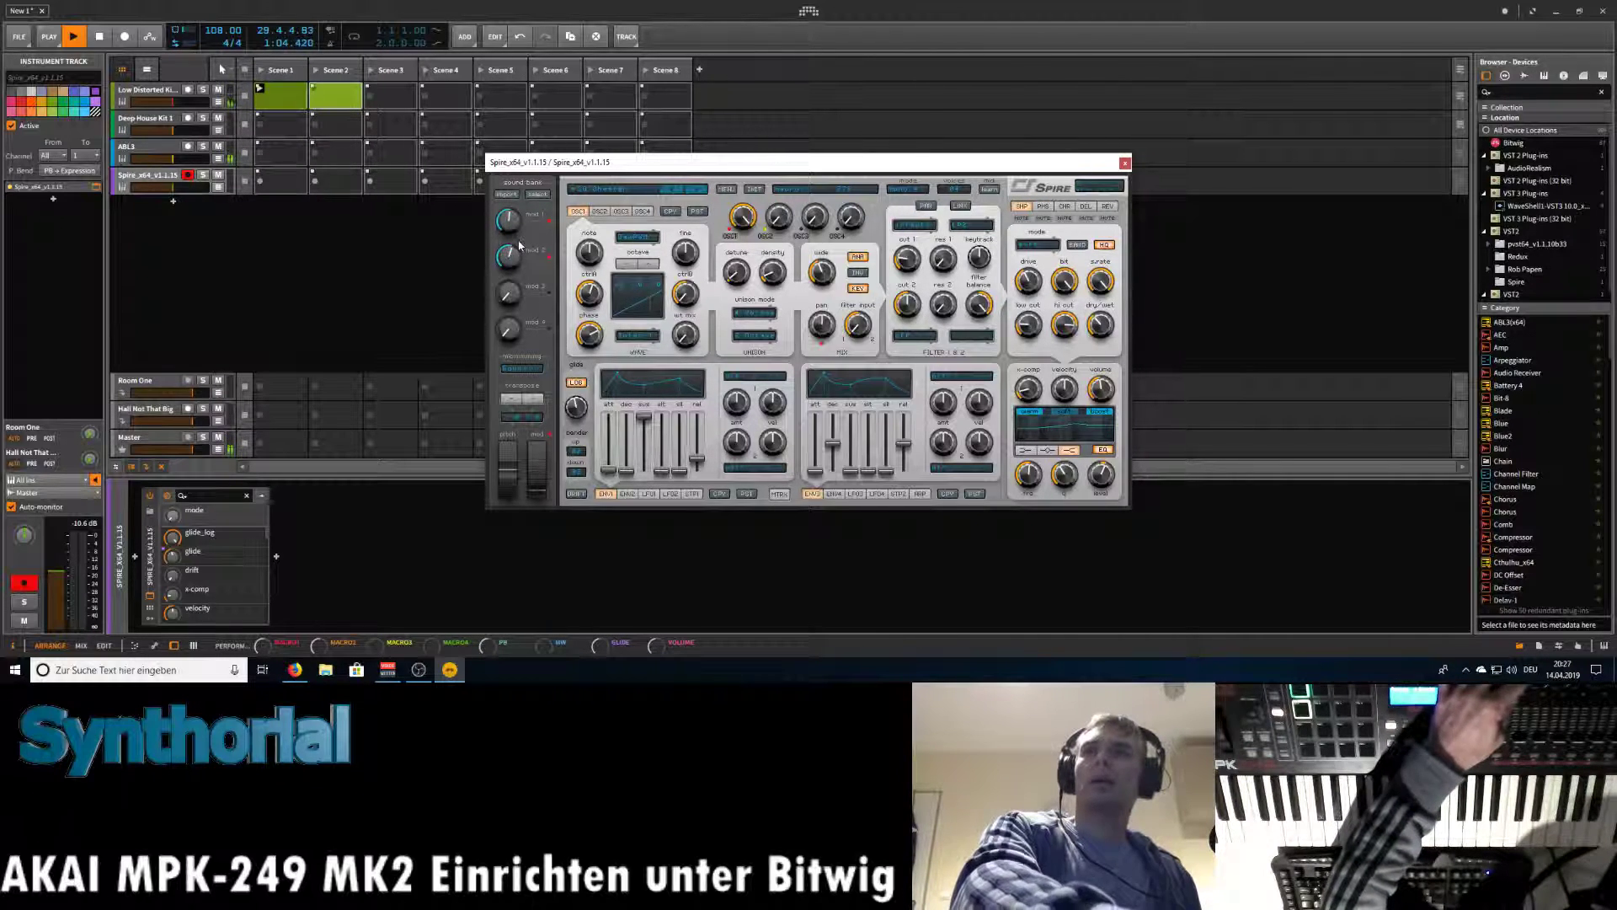
Return to the ABL3 track and stop playback.
{"action": "left_click", "coordinate": [146, 157]}
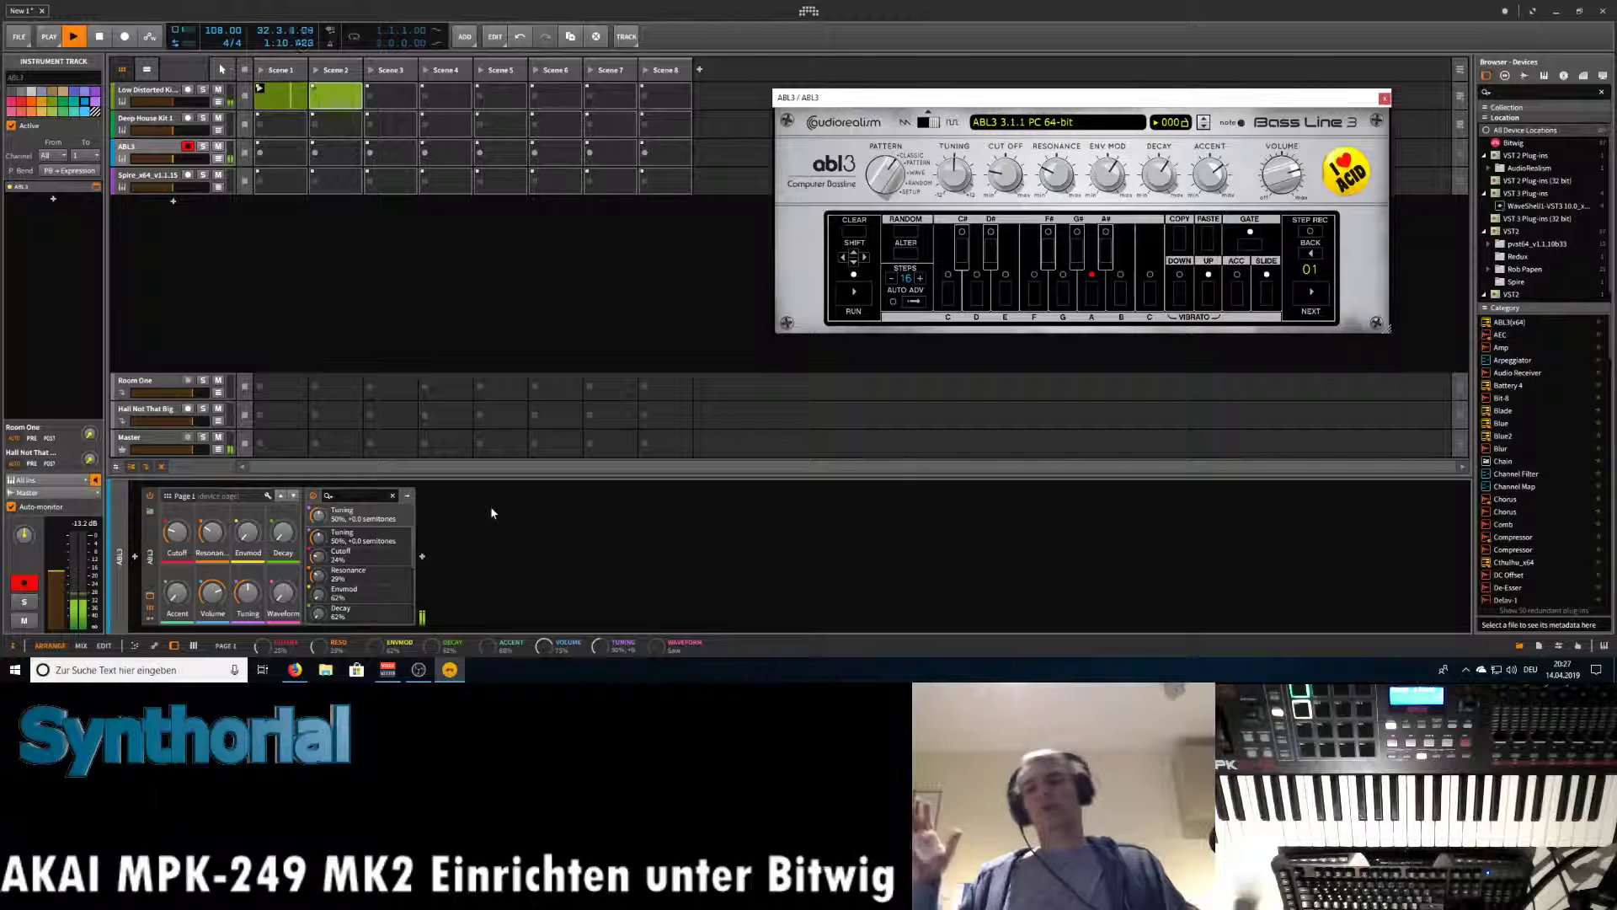
{"action": "key", "text": "space"}
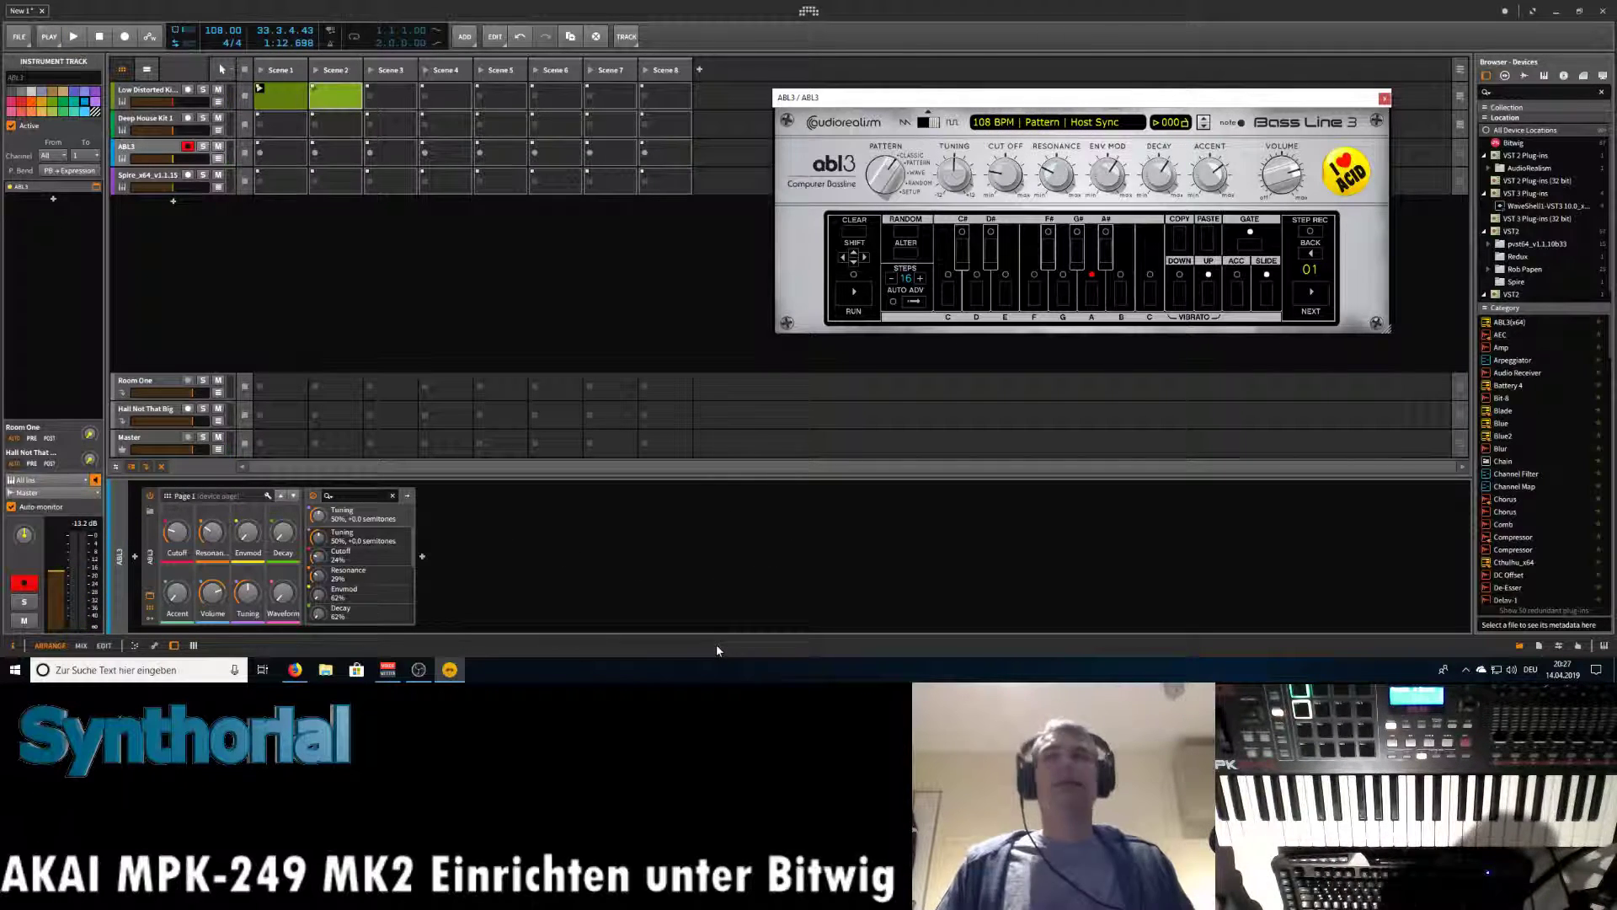
{"action": "left_click_drag", "start_coordinate": [1073, 104], "coordinate": [1108, 221]}
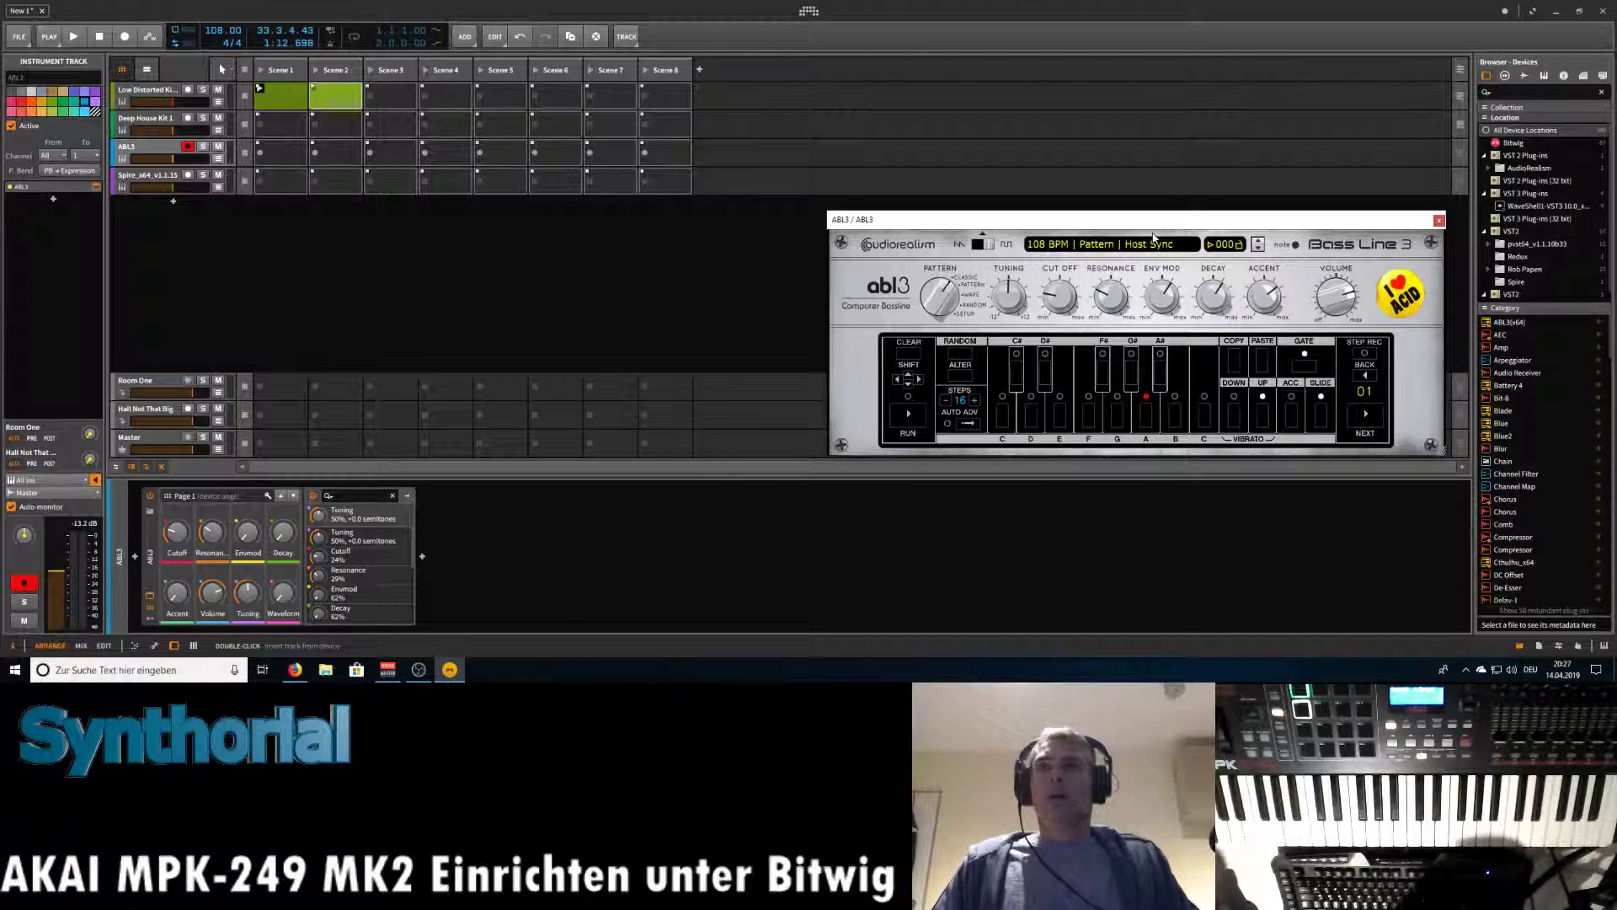
{"action": "mouse_move", "coordinate": [1181, 227]}
{"action": "left_mouse_down"}
{"action": "mouse_move", "coordinate": [1195, 224]}
{"action": "mouse_move", "coordinate": [1179, 226]}
{"action": "left_mouse_up"}
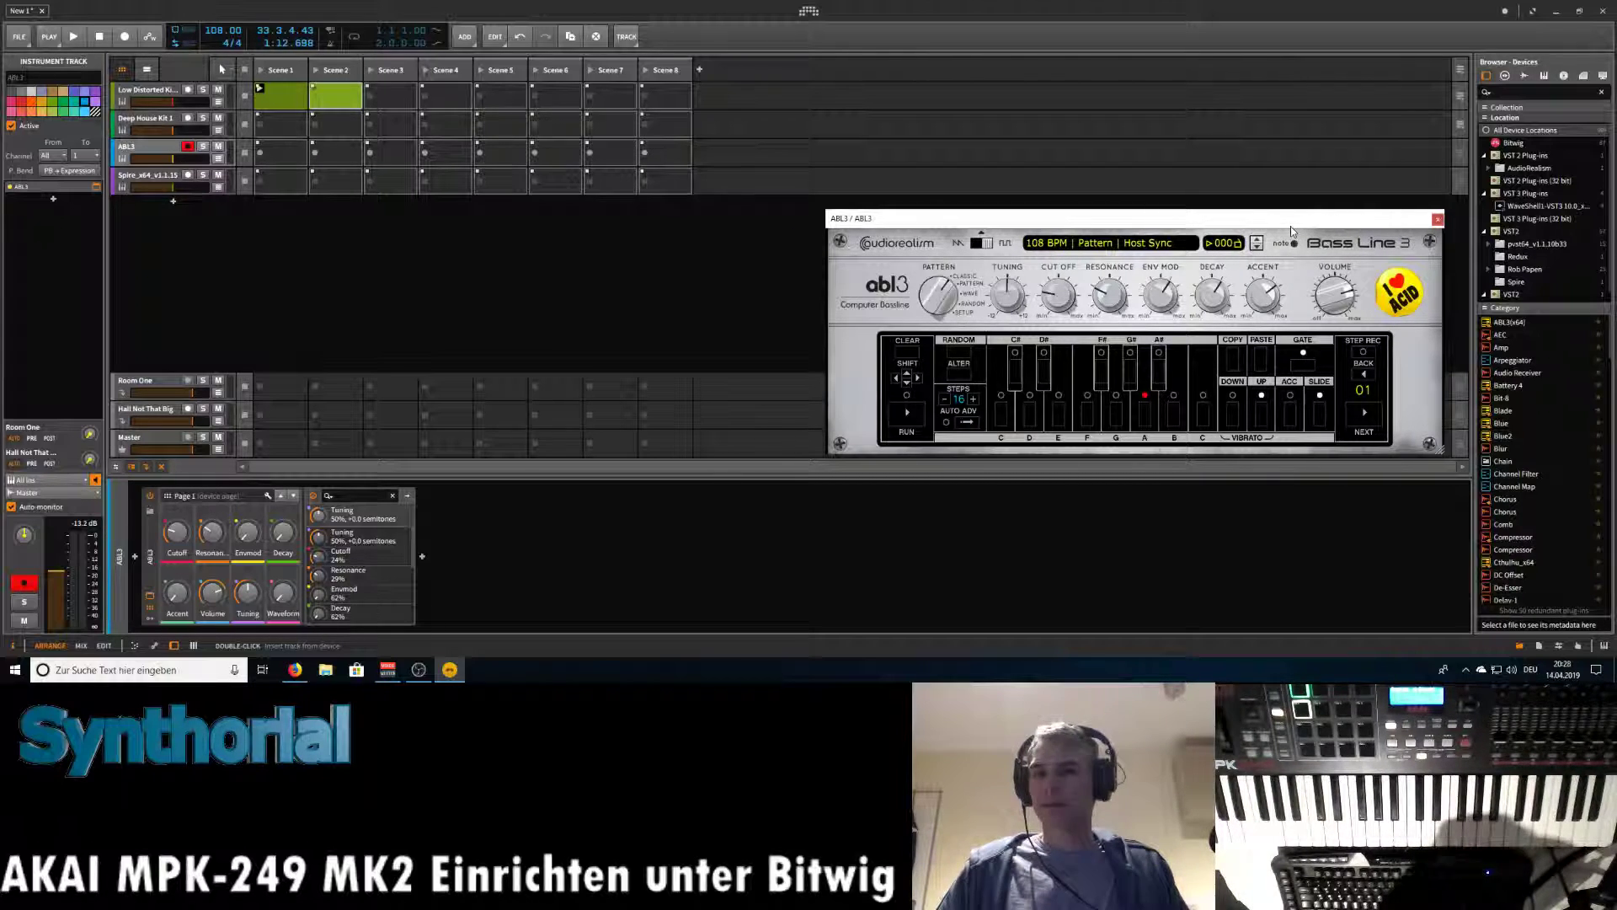
{"action": "left_click_drag", "start_coordinate": [1226, 224], "coordinate": [1223, 219]}
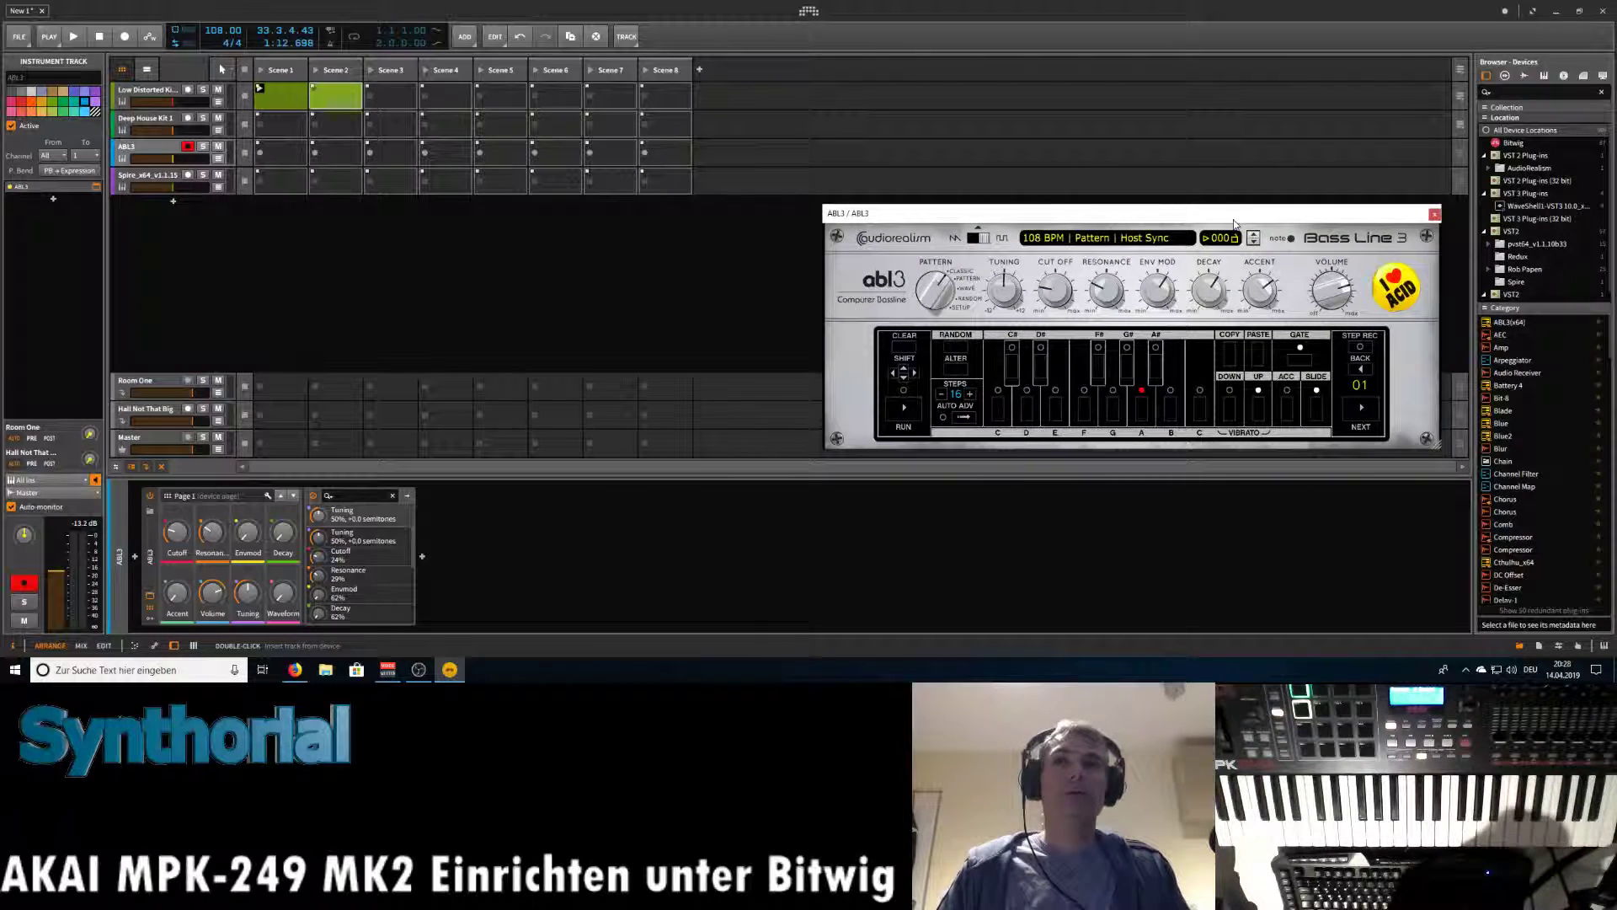